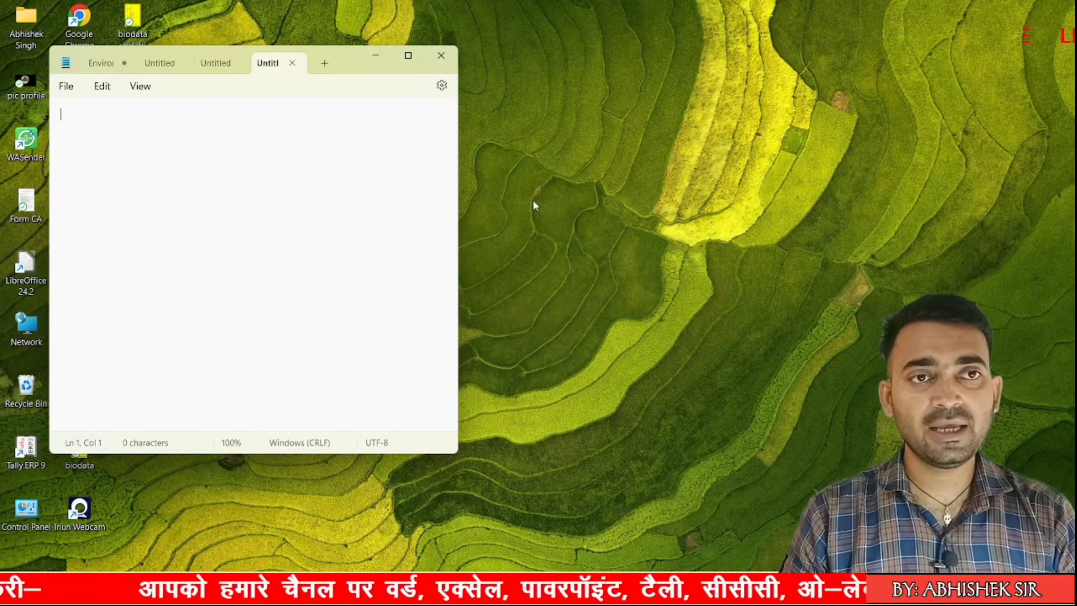
Maximize the open Notepad window and close it, returning to the desktop.
left_click(407, 56)
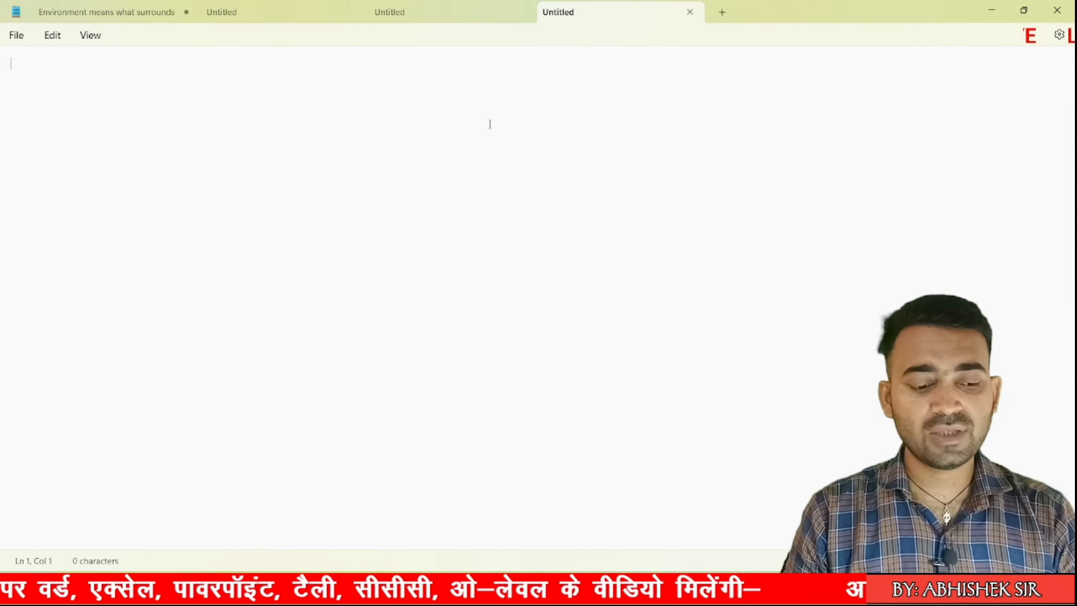
key("alt+F4")
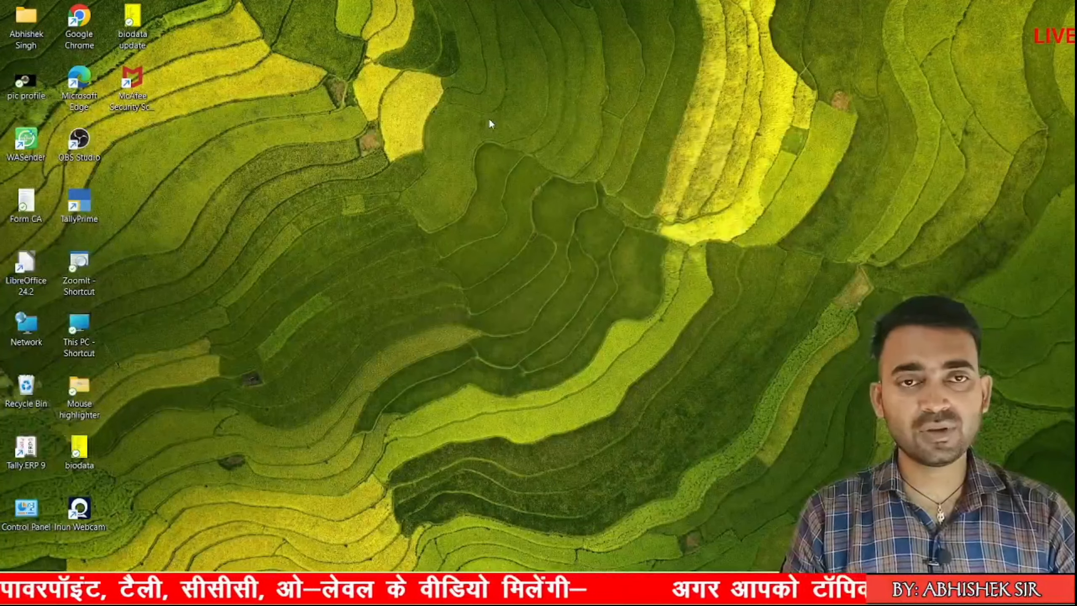
key("super")
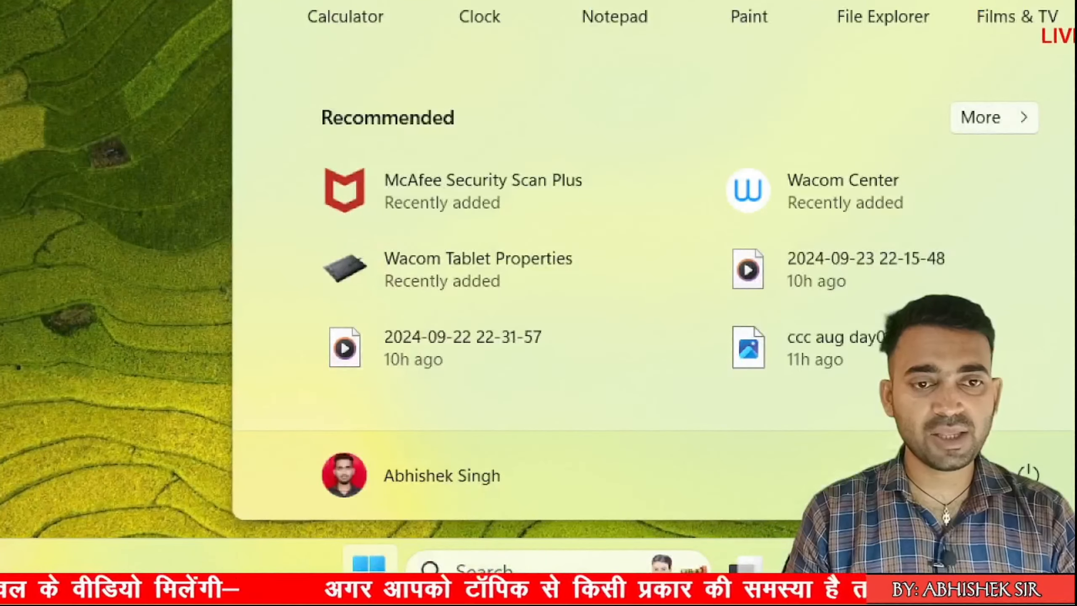
key("Escape")
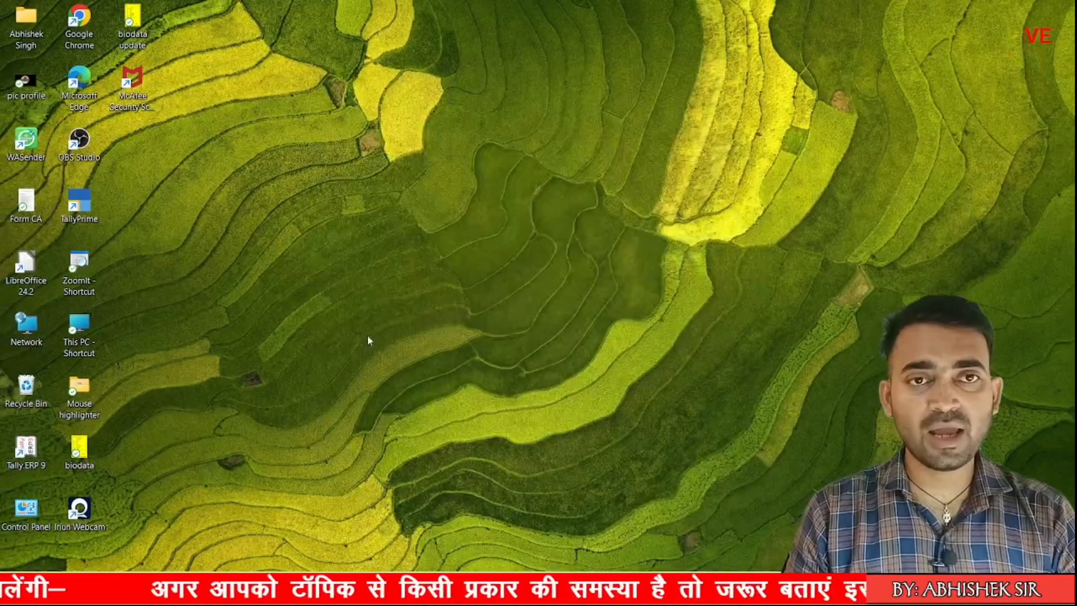
Search Windows for "notepad", launch the Notepad app and maximize its window.
key("super")
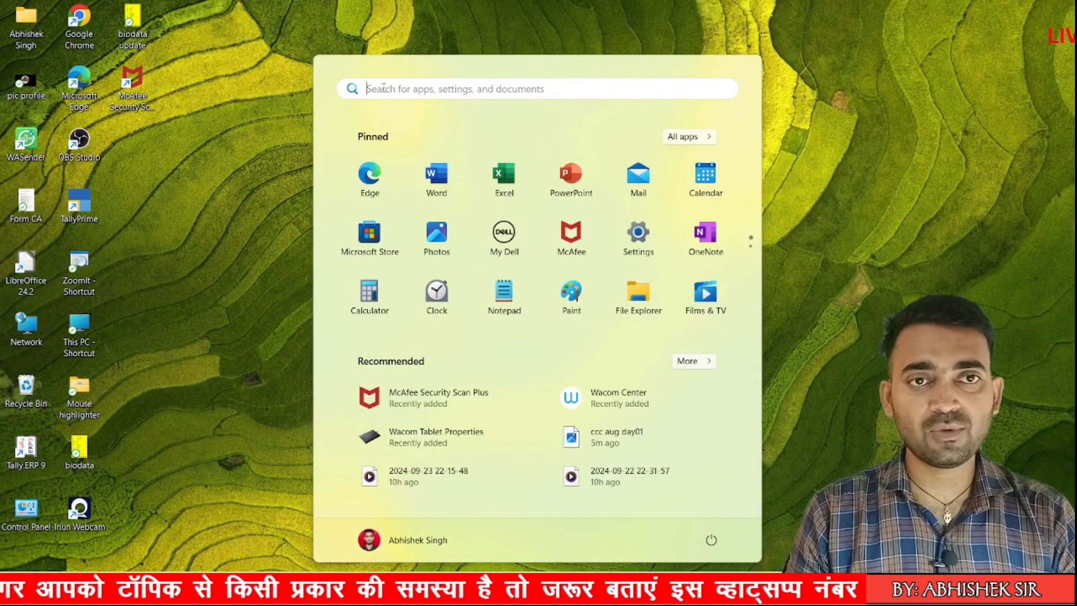
left_click(383, 90)
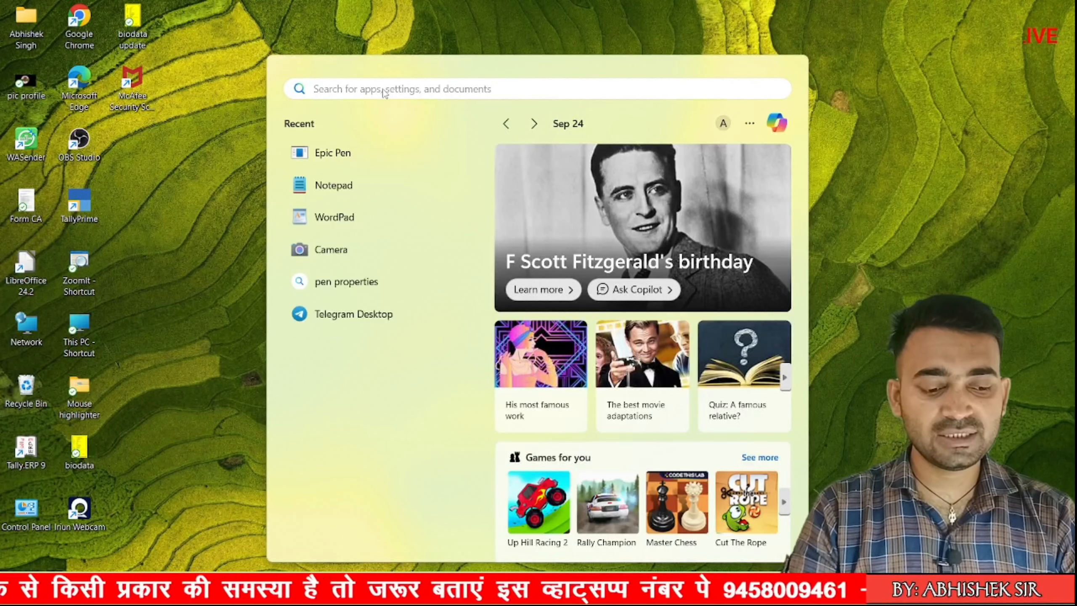
type("notepad")
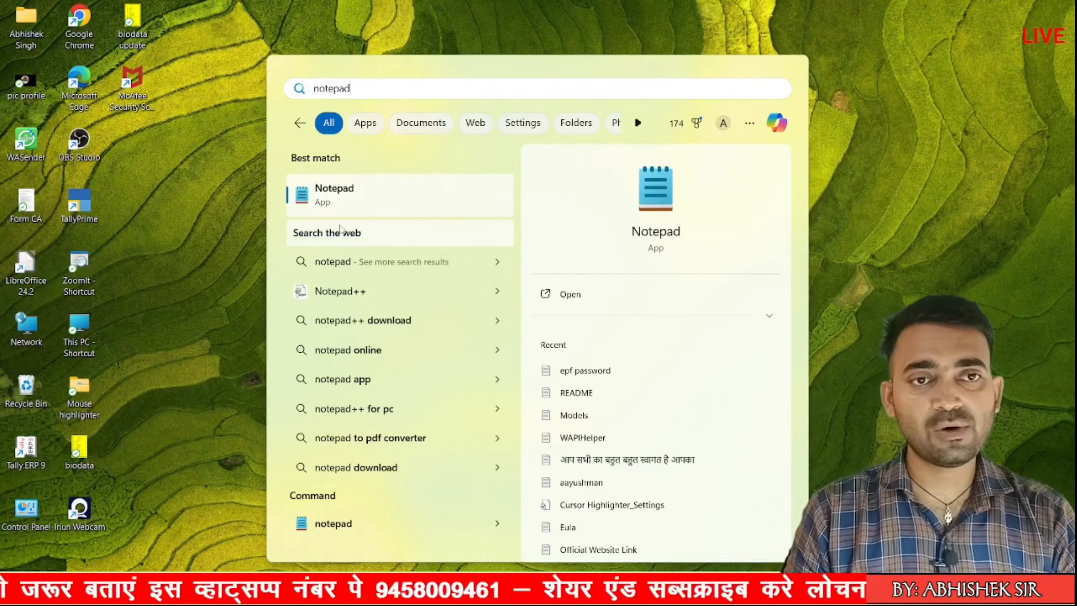
left_click(341, 202)
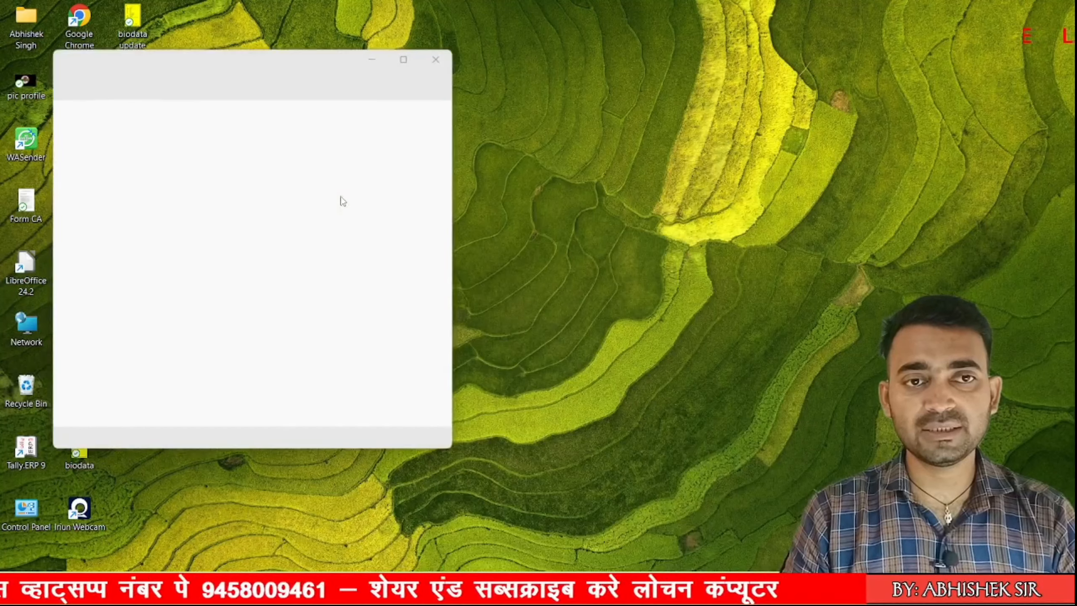
left_click(408, 61)
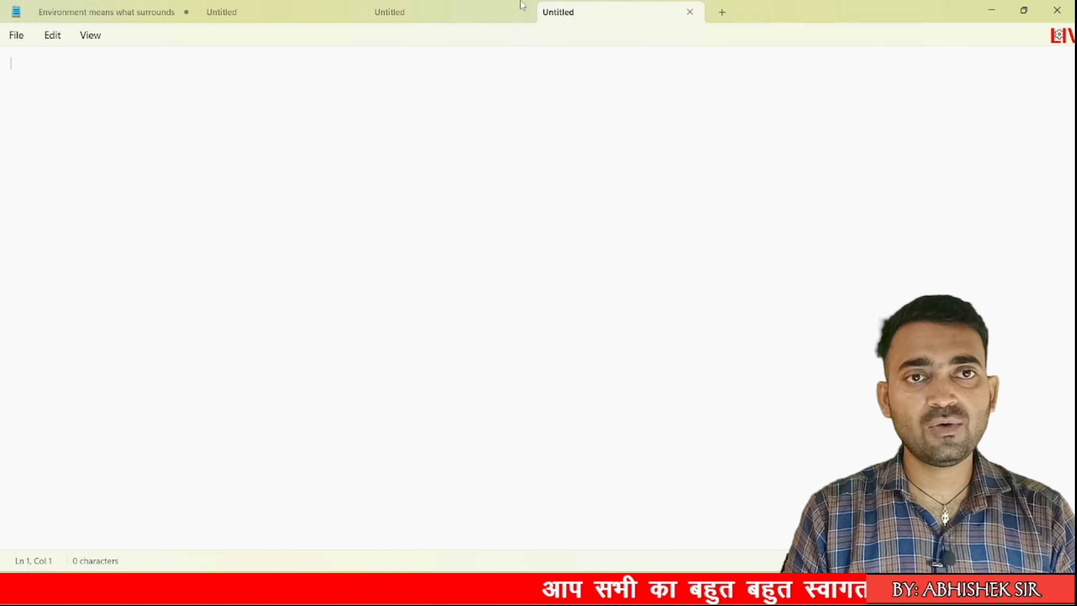
Look through the open blank tabs and return to the document starting with "Environment means what surrounds".
left_click(255, 6)
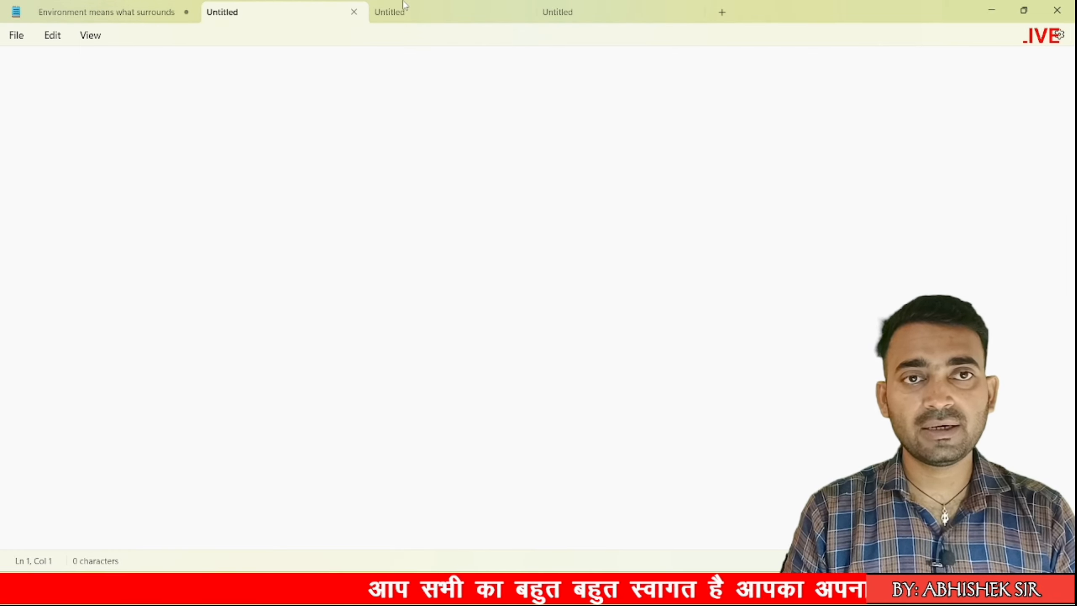
left_click(129, 6)
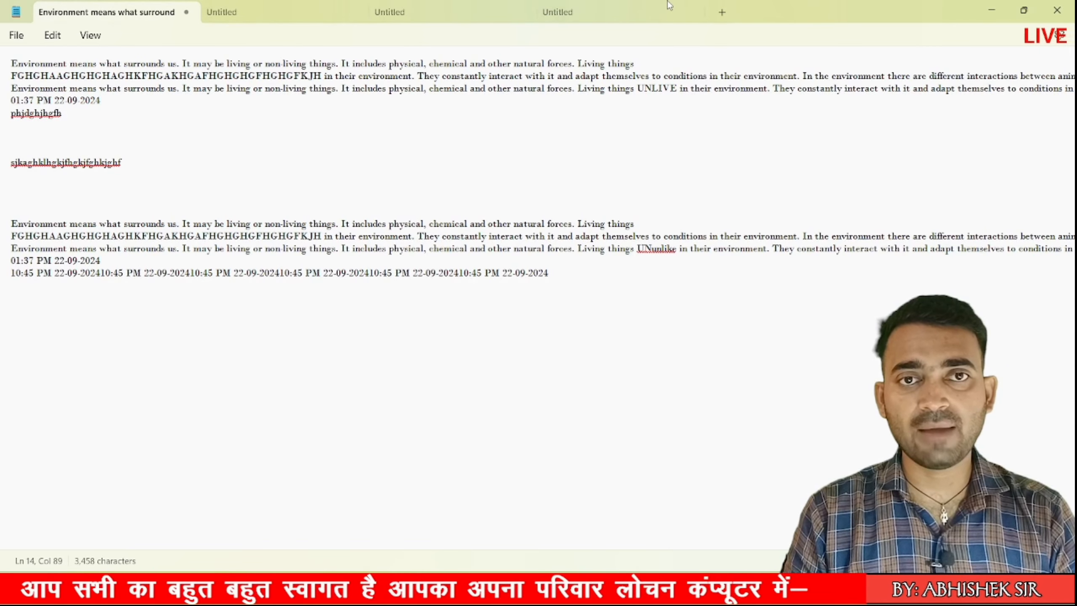
left_click(407, 10)
left_click(235, 6)
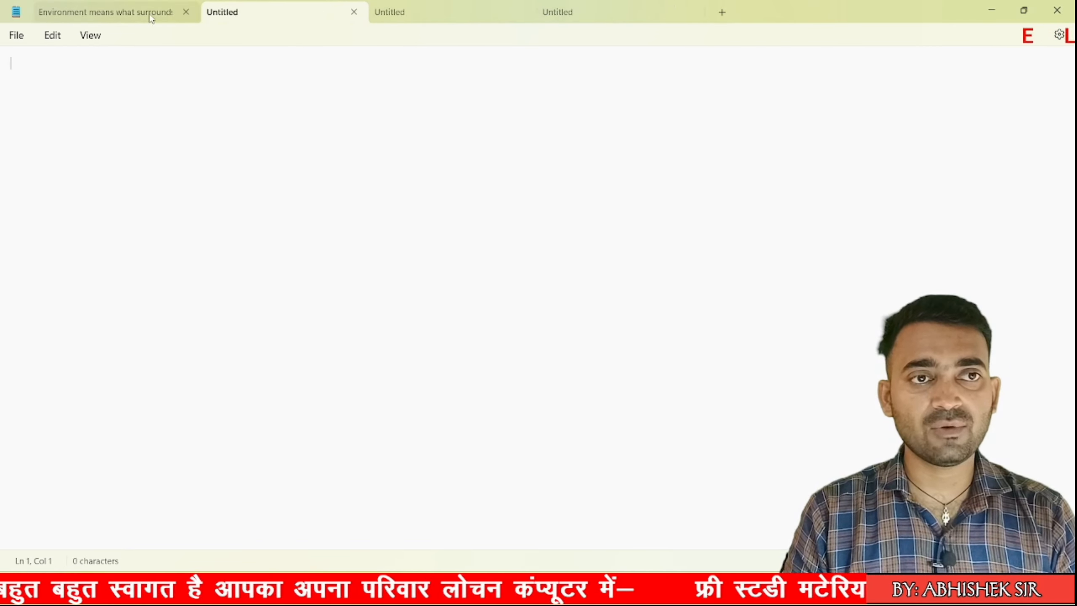
left_click(152, 17)
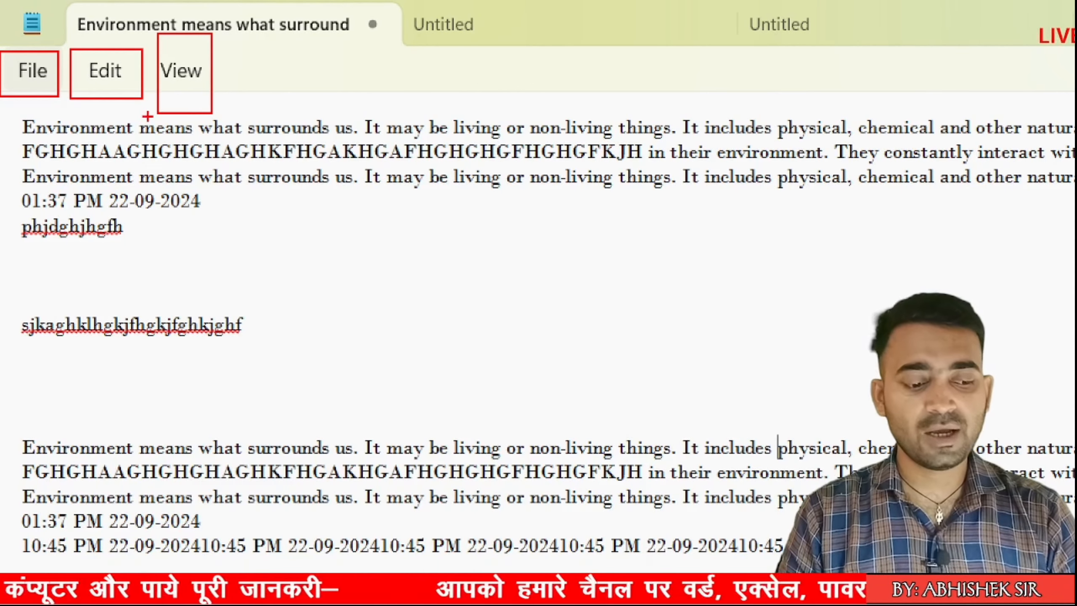
Examine the New tab command and its shortcut among the file commands, marking it with a rectangle.
left_click(32, 71)
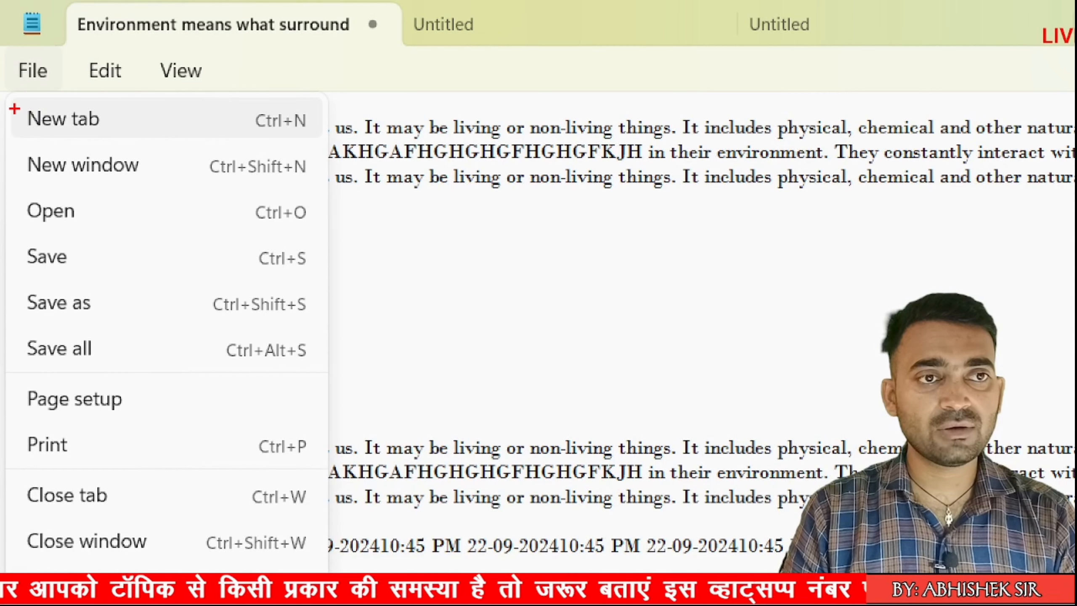
mouse_move(15, 94)
left_mouse_down()
mouse_move(57, 133)
mouse_move(144, 149)
mouse_move(255, 134)
mouse_move(311, 141)
left_mouse_up()
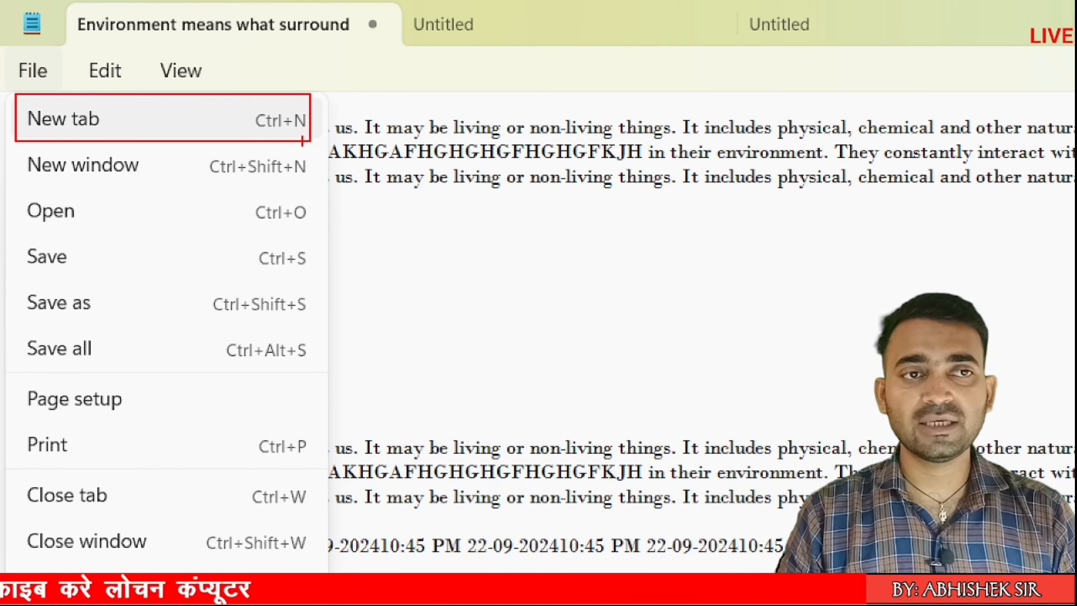
key("Escape")
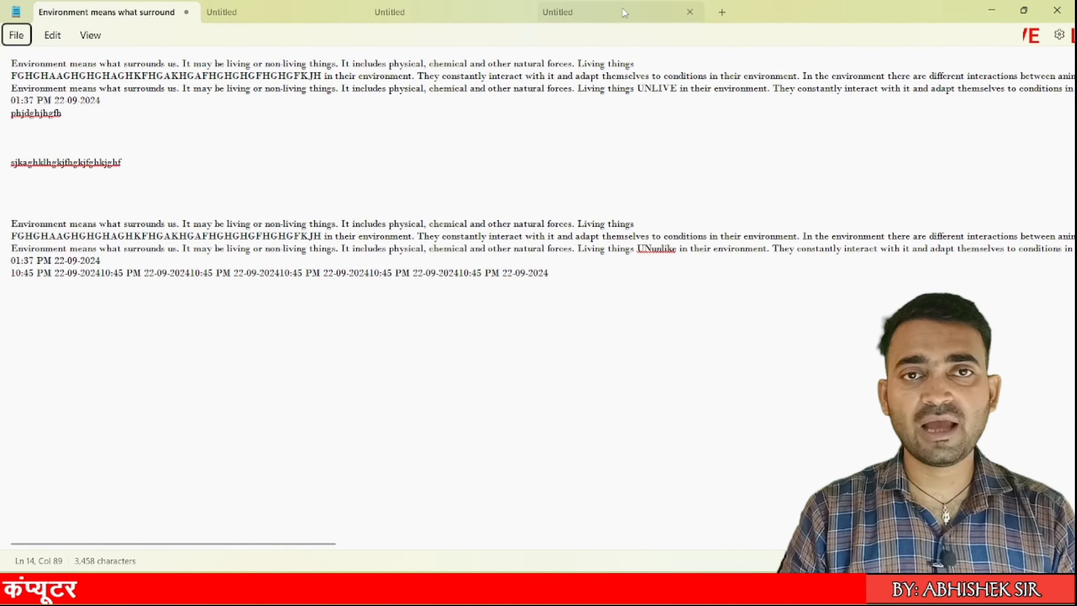
Close all the blank Untitled tabs, keeping only the "Environment means what surrounds" document open.
left_click(690, 11)
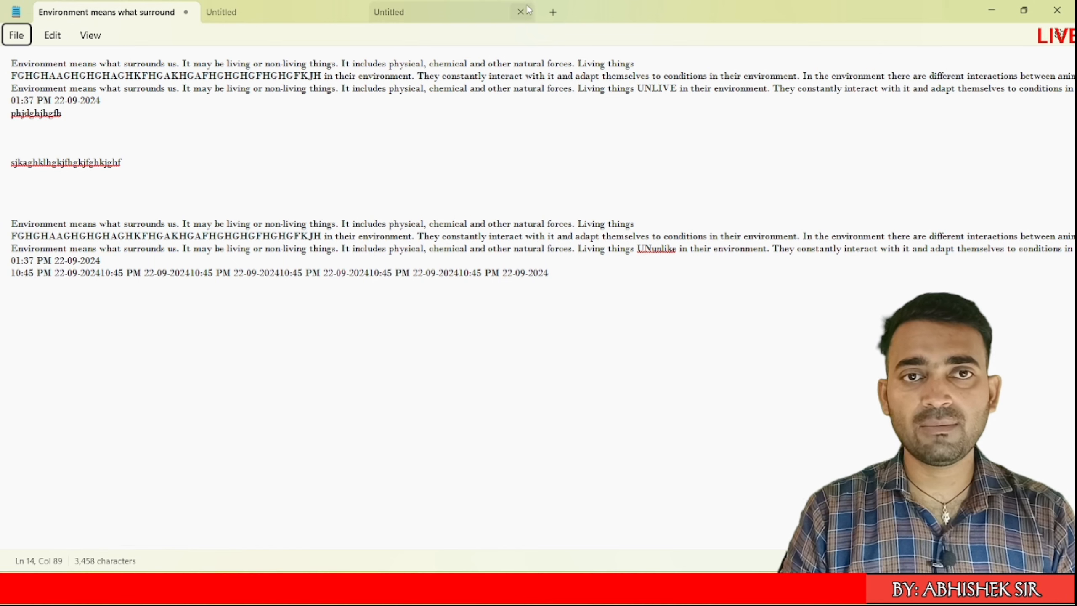
left_click(522, 12)
left_click(383, 12)
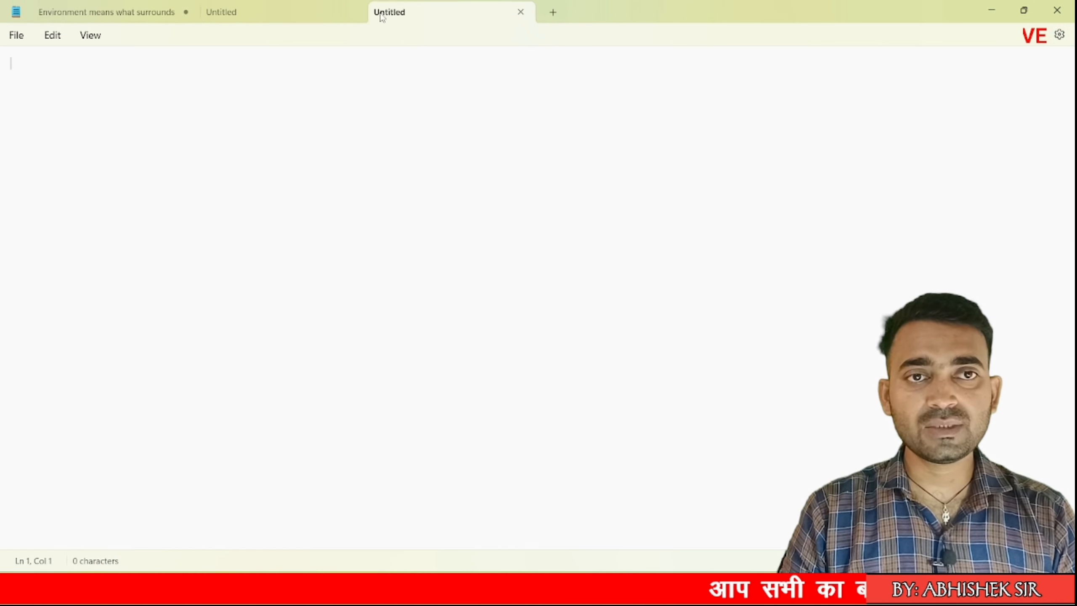
left_click(353, 12)
left_click(353, 13)
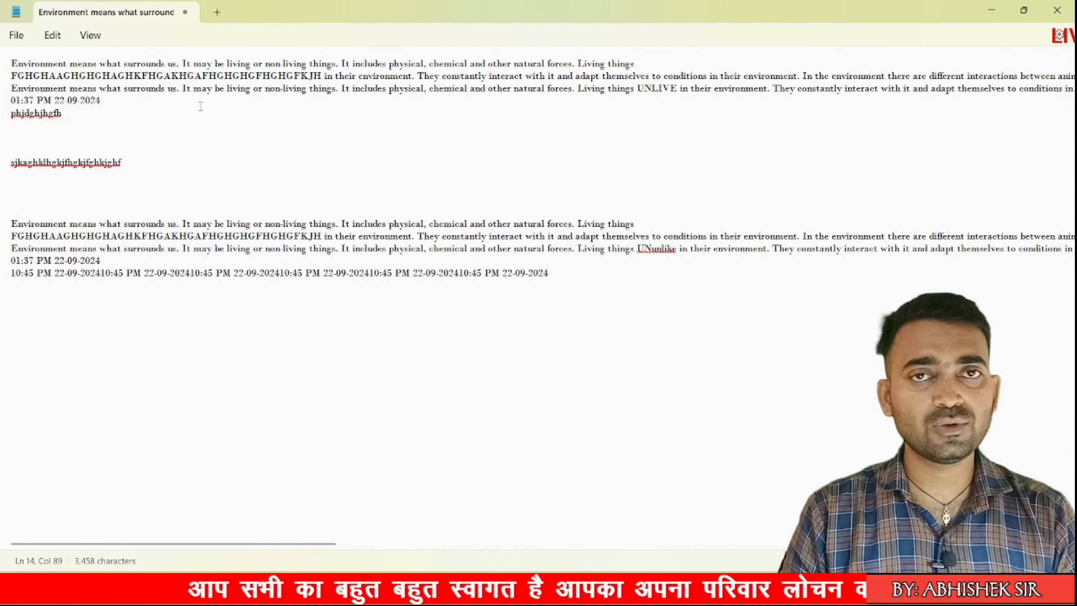
Add a blank tab, close it, and add a blank tab once more.
left_click(216, 17)
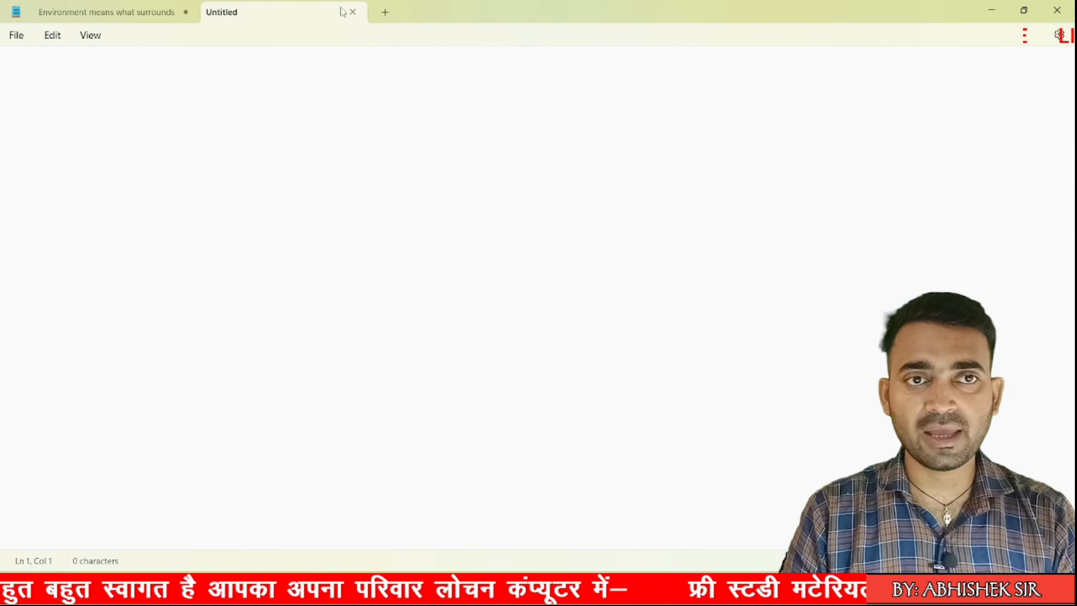
left_click(354, 12)
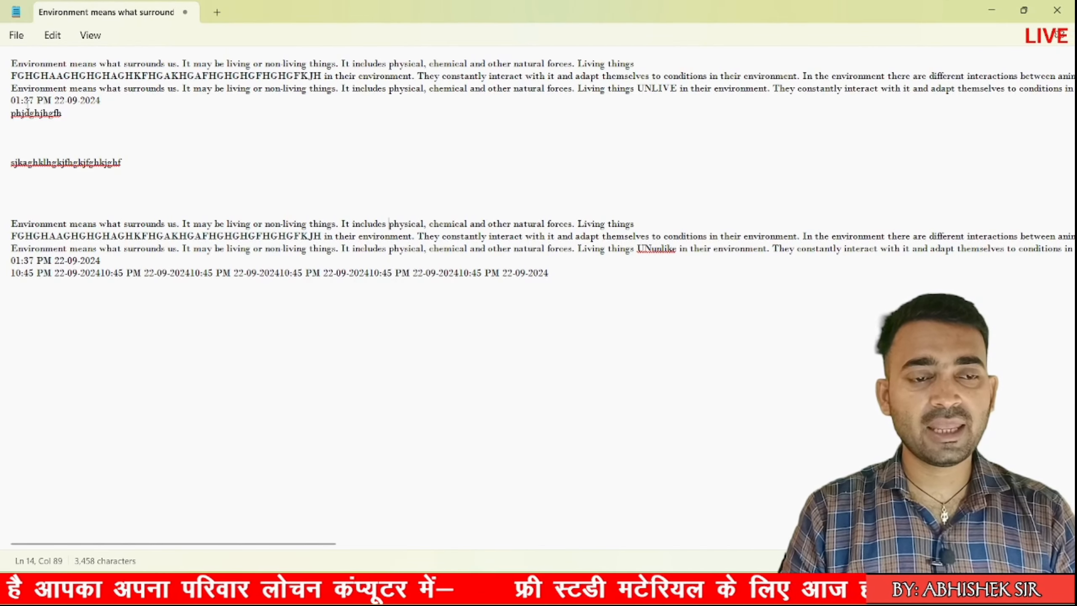
key("ctrl+n")
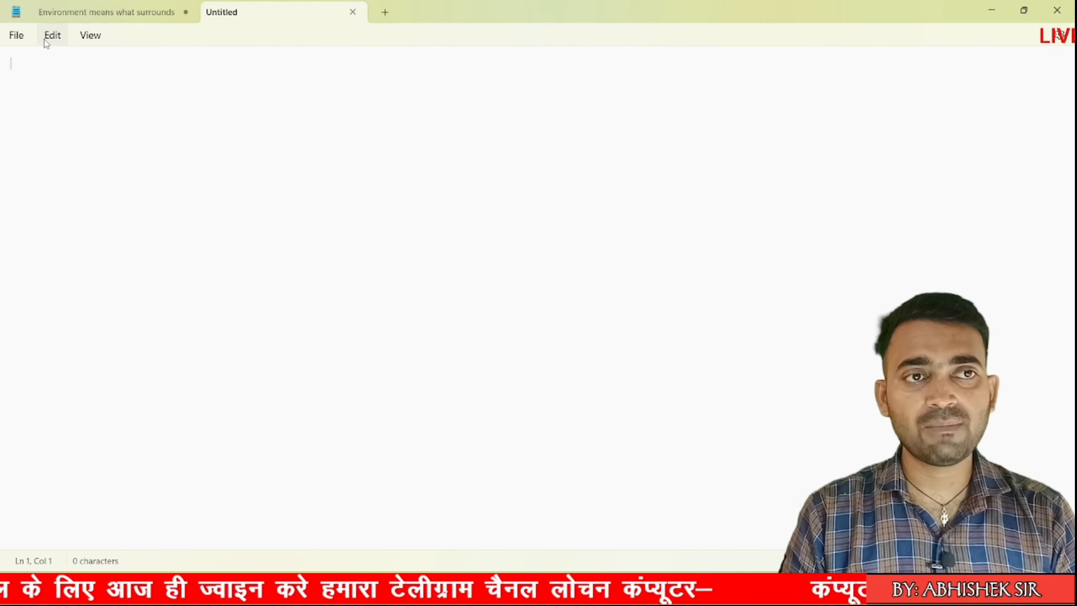
Examine the New window command and its shortcut among the file commands.
left_click(17, 43)
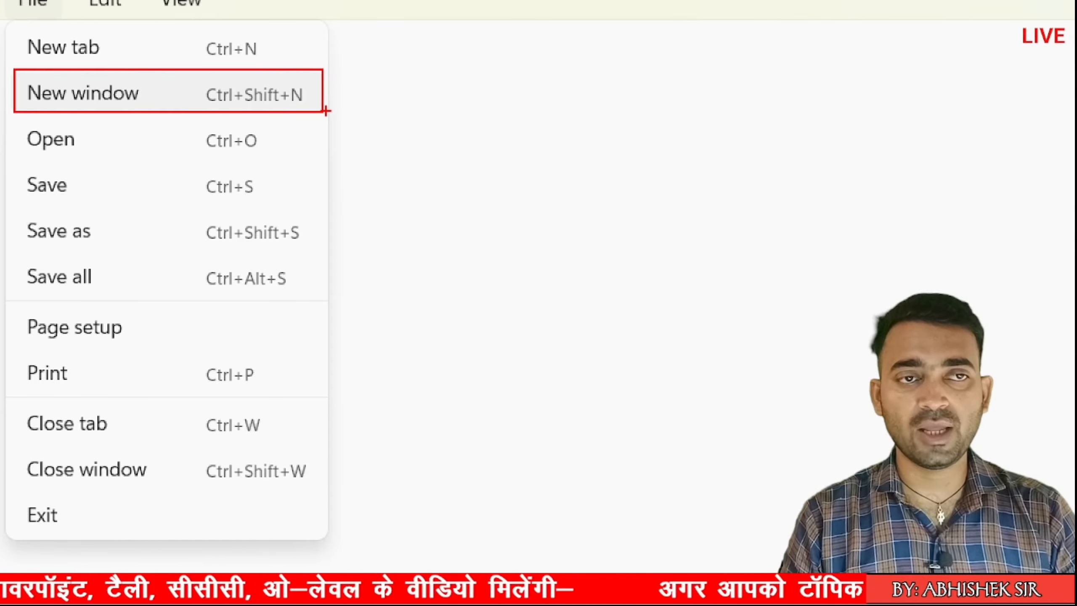
key("Escape")
key("Escape")
left_click(255, 148)
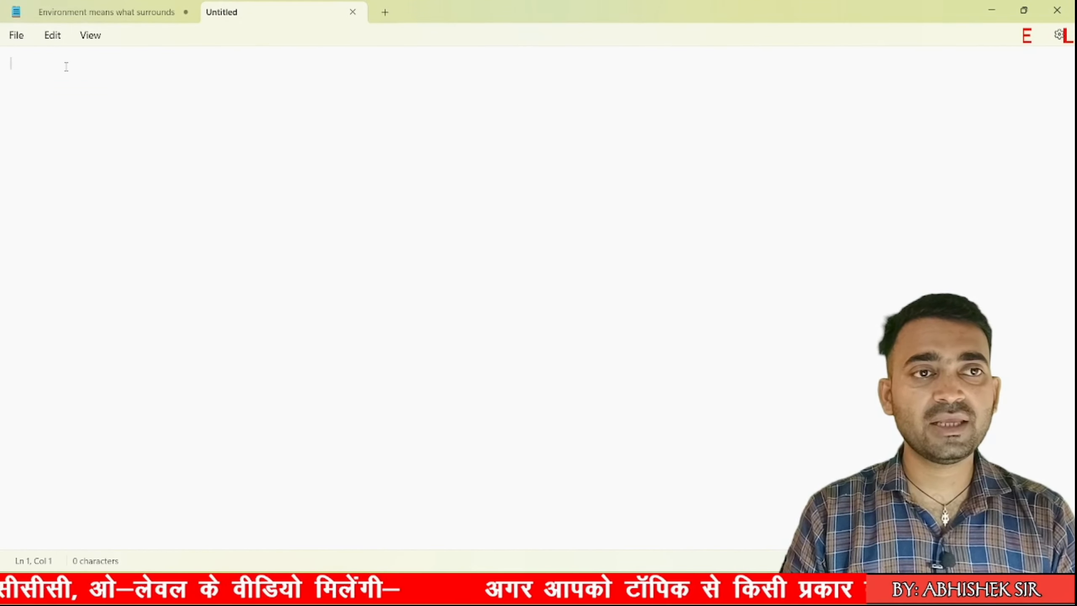
Switch to the "Environment means what surrounds" document, open a new Notepad window from it and close that window.
left_click(114, 16)
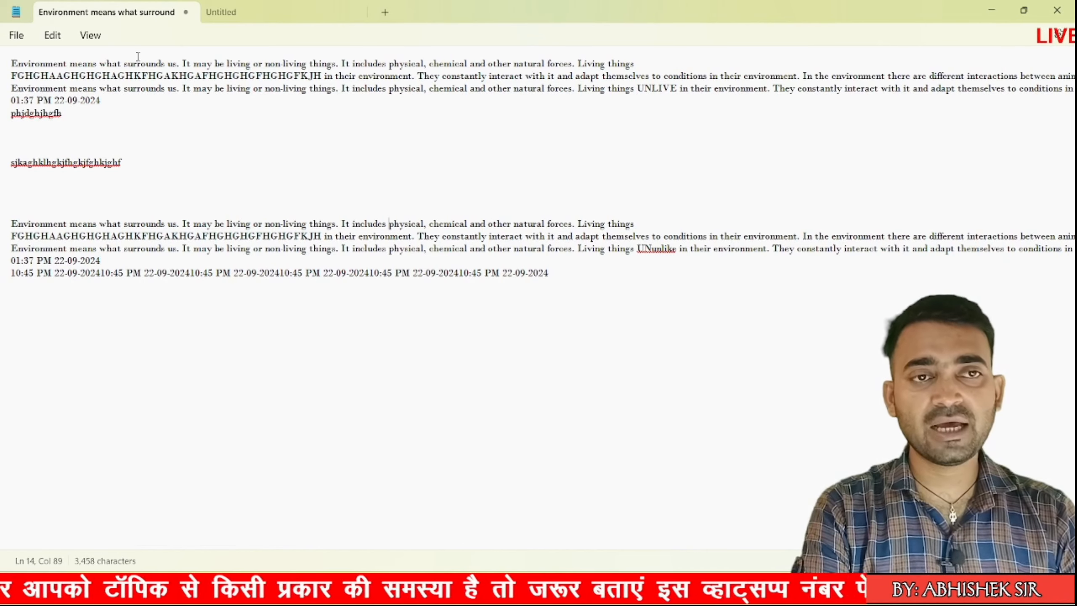
key("ctrl+shift+n")
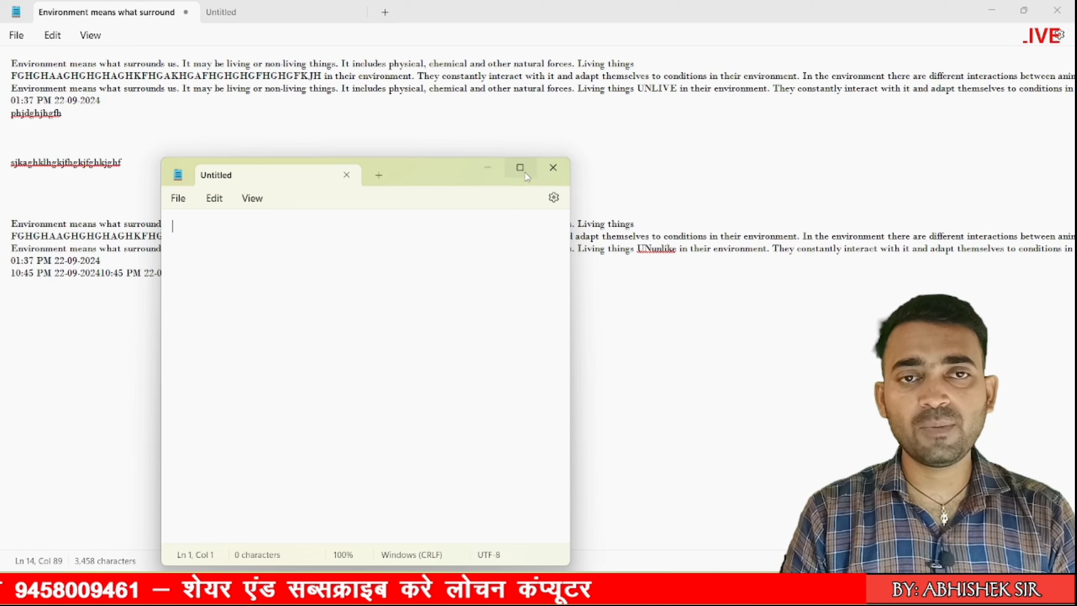
mouse_move(526, 173)
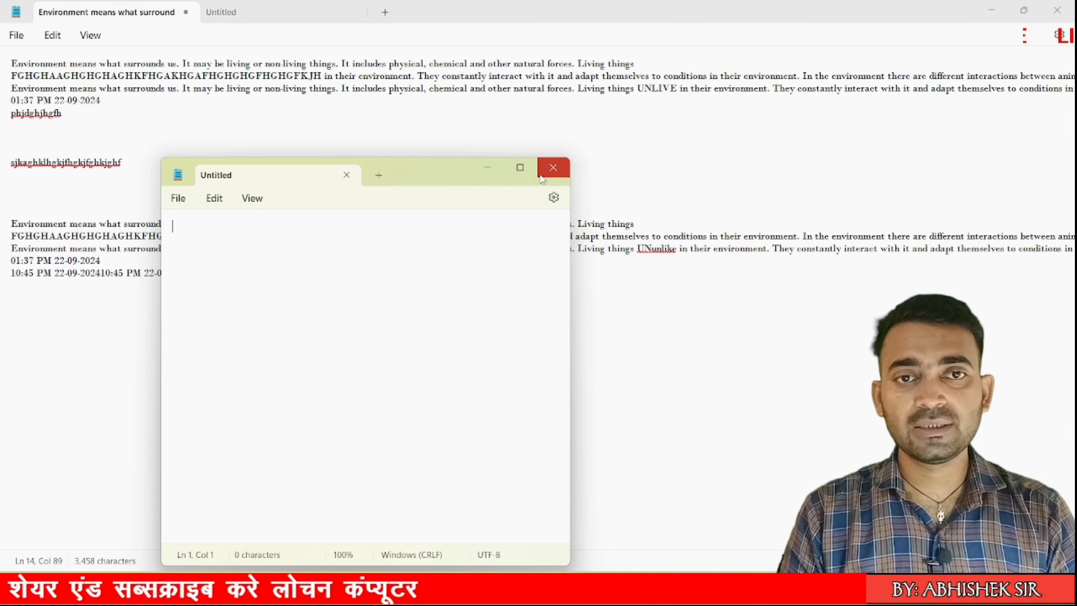
left_click(552, 167)
left_click(17, 35)
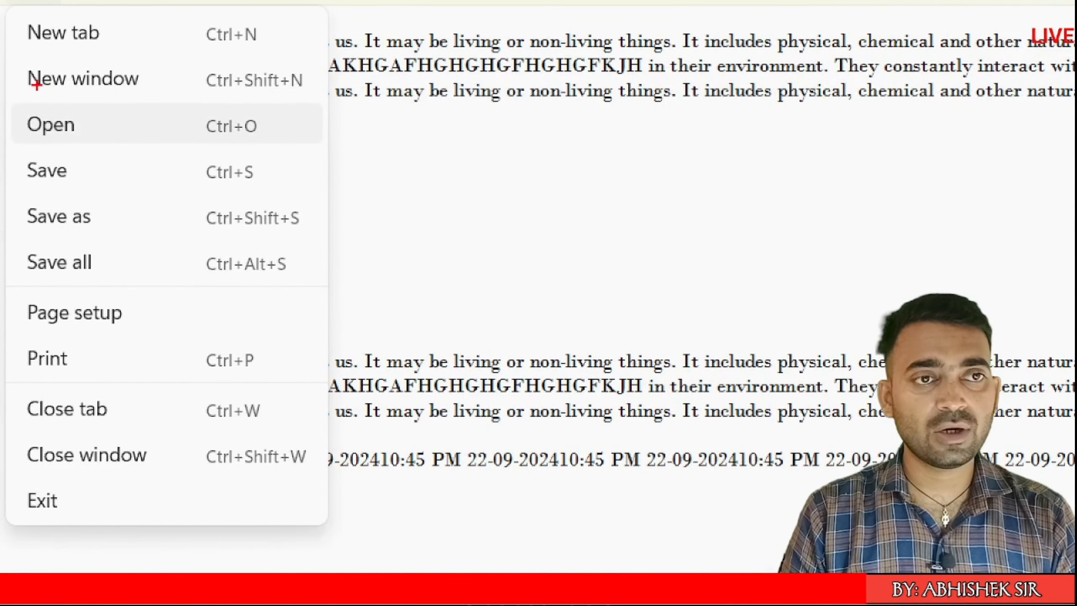
left_click_drag(10, 102, 51, 133)
left_click_drag(54, 136, 124, 153)
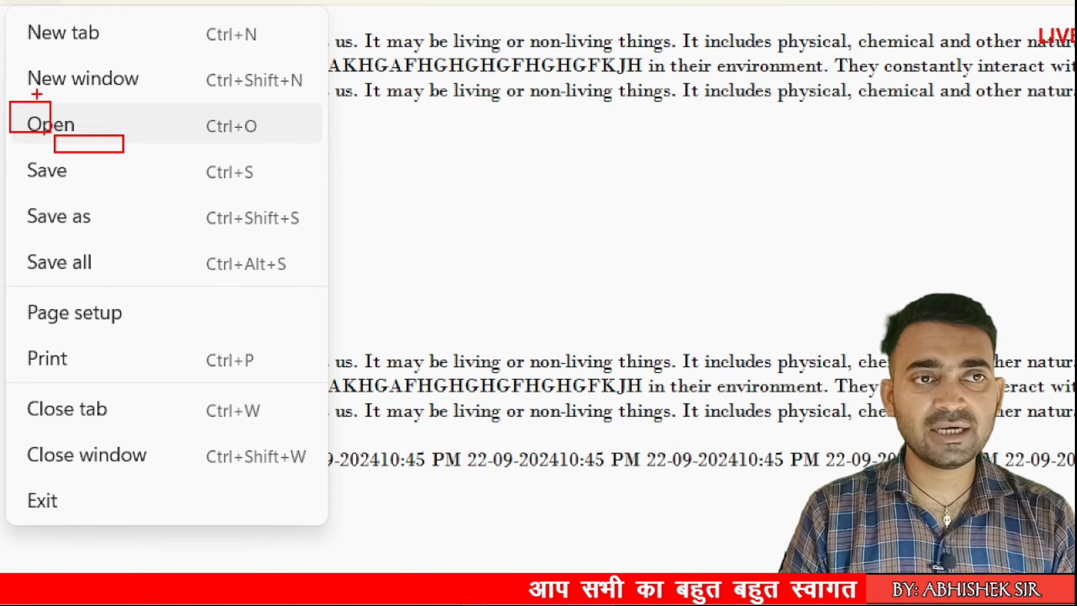
key("Escape")
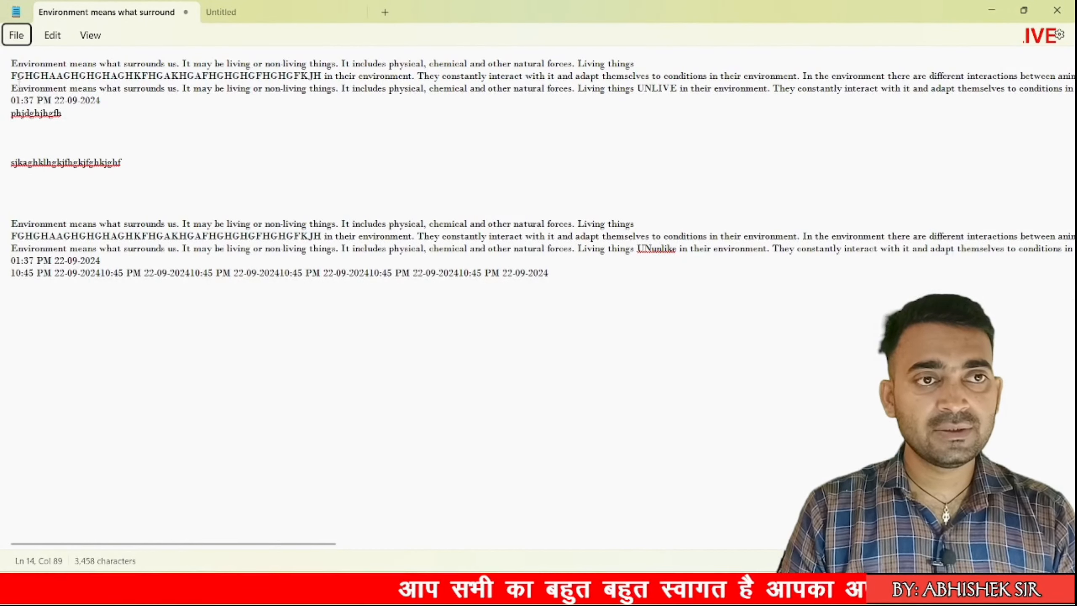
Examine the Open command and its shortcut among the file commands, marking it with a rectangle.
left_click(21, 36)
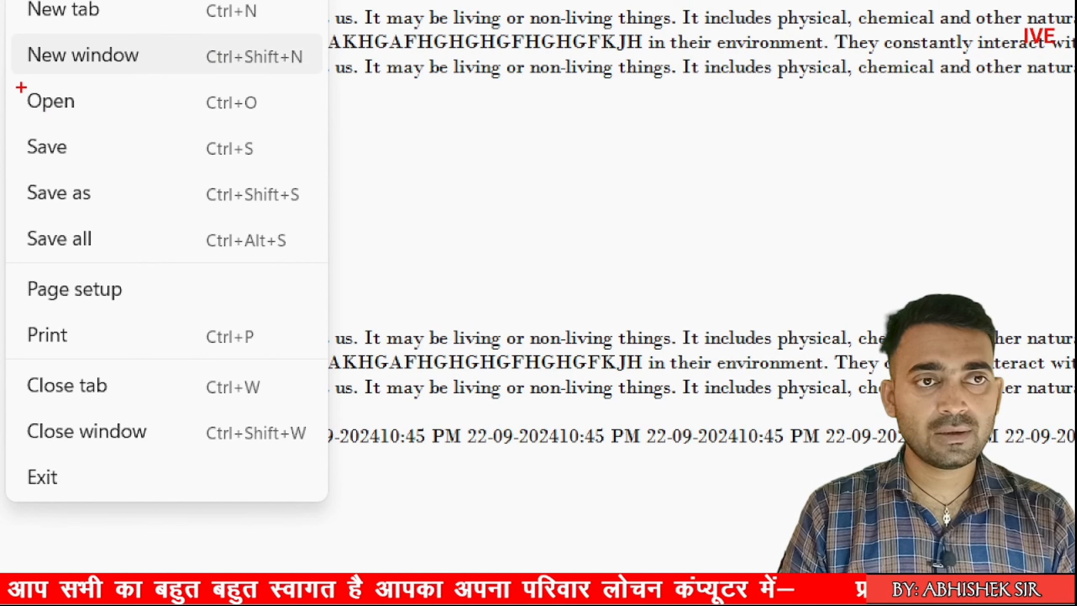
mouse_move(19, 87)
left_mouse_down()
mouse_move(79, 122)
mouse_move(270, 128)
left_mouse_up()
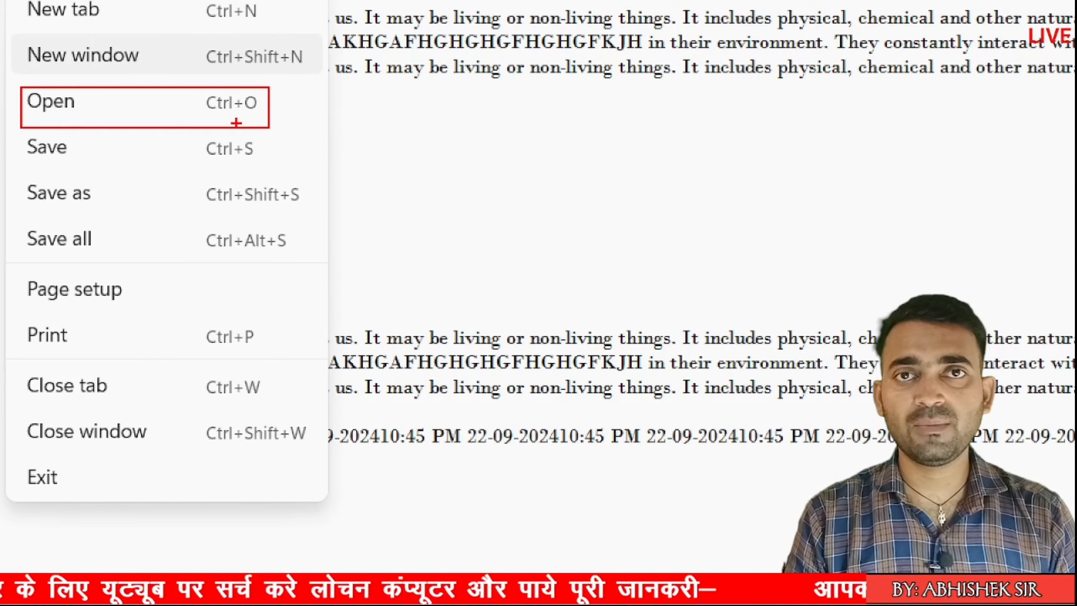
key("Escape")
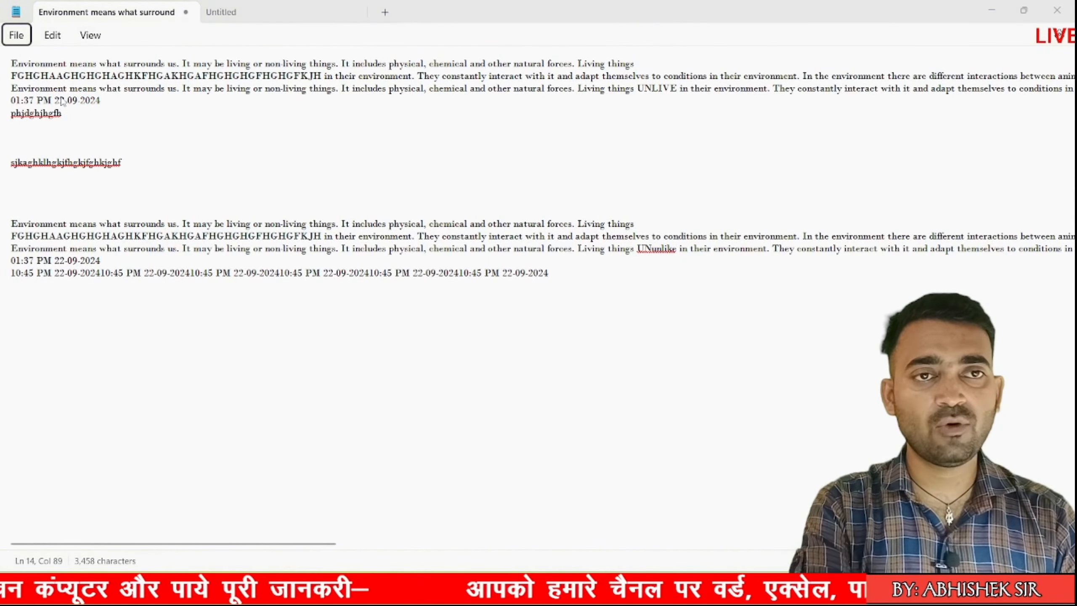
Open the text file aayushman from the IMAGE folder on New Volume (D:).
key("ctrl+o")
scroll(108, 254, "up", 3)
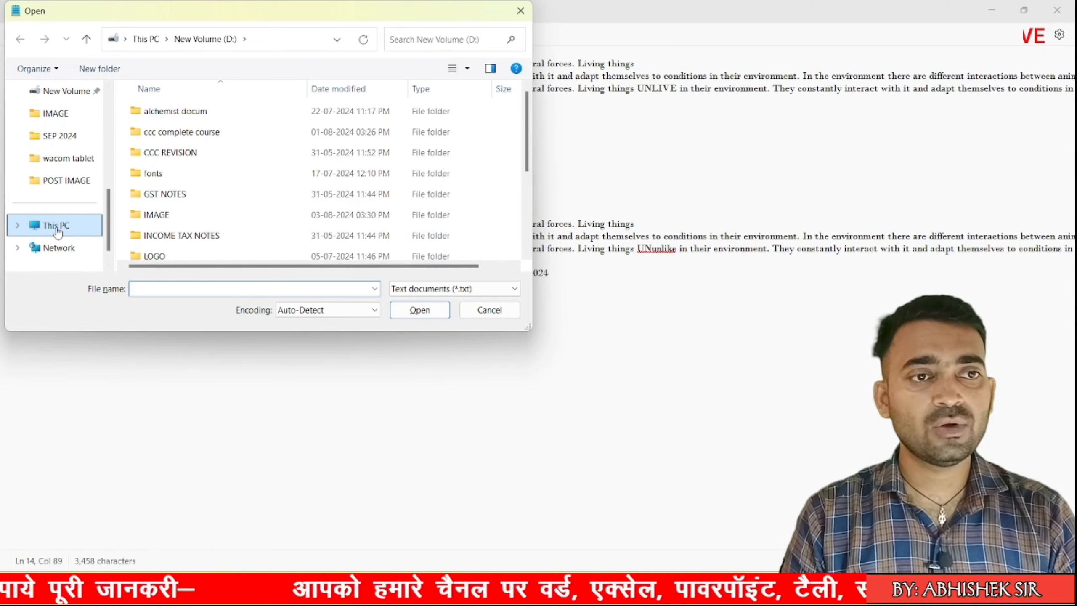
scroll(226, 193, "down", 3)
scroll(228, 193, "up", 3)
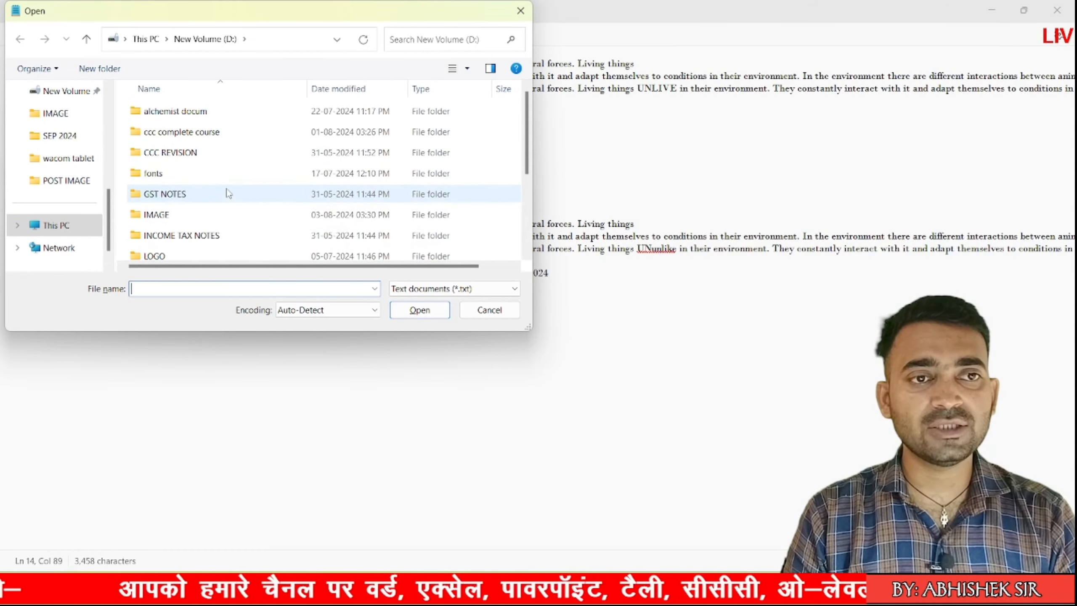
scroll(62, 191, "up", 5)
left_click(63, 191)
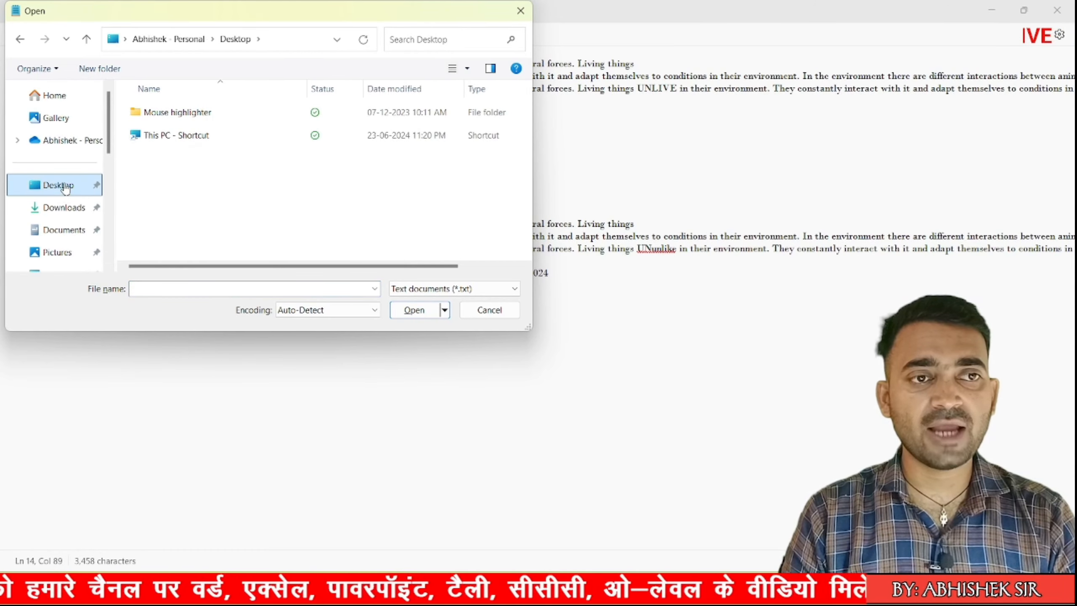
scroll(63, 186, "down", 5)
left_click(65, 153)
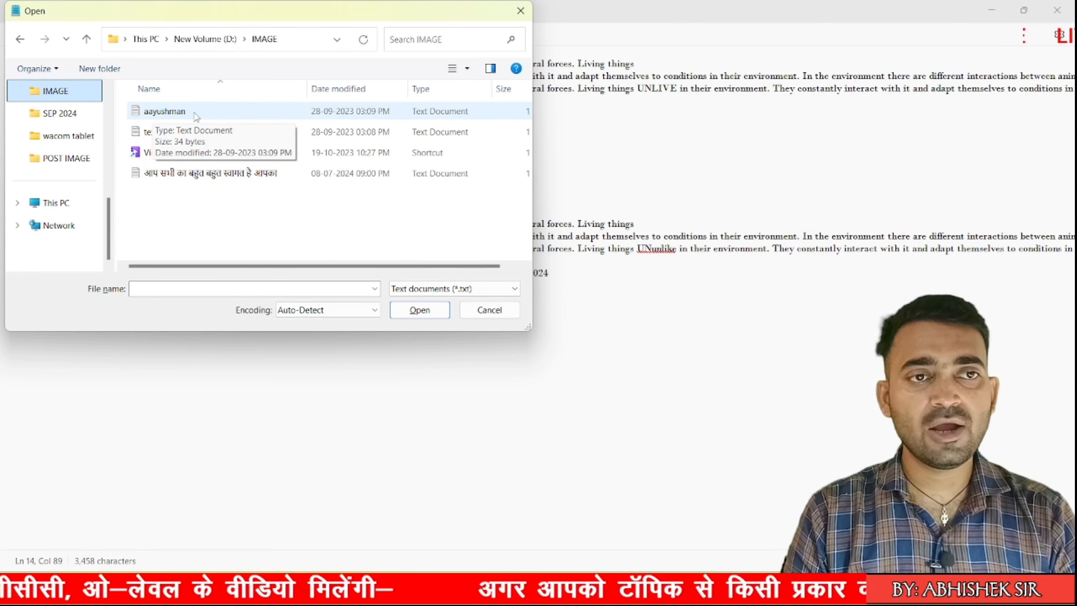
left_click(216, 112)
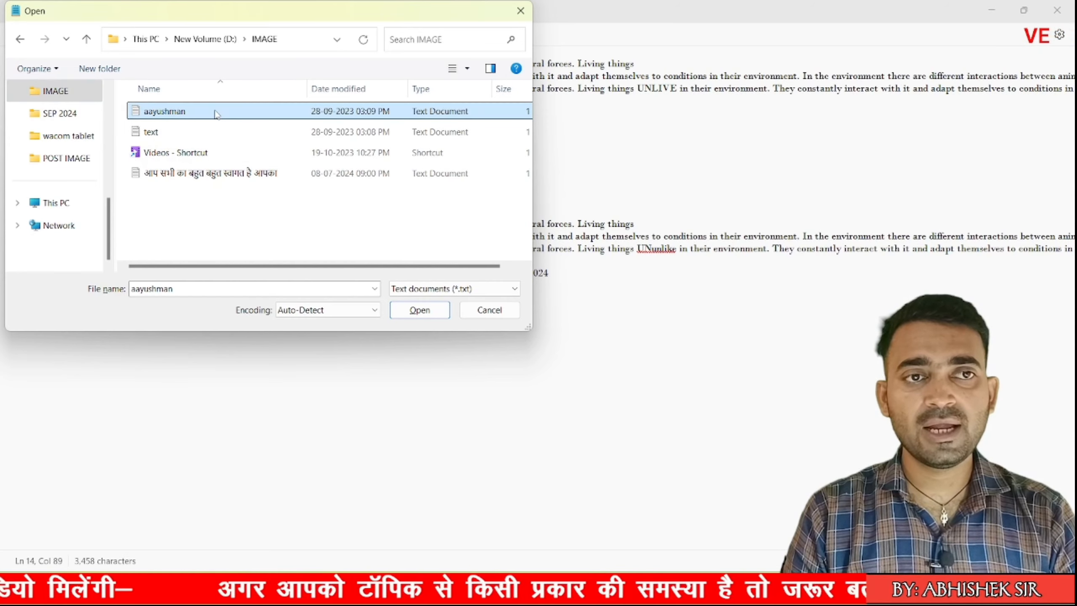
left_click(424, 319)
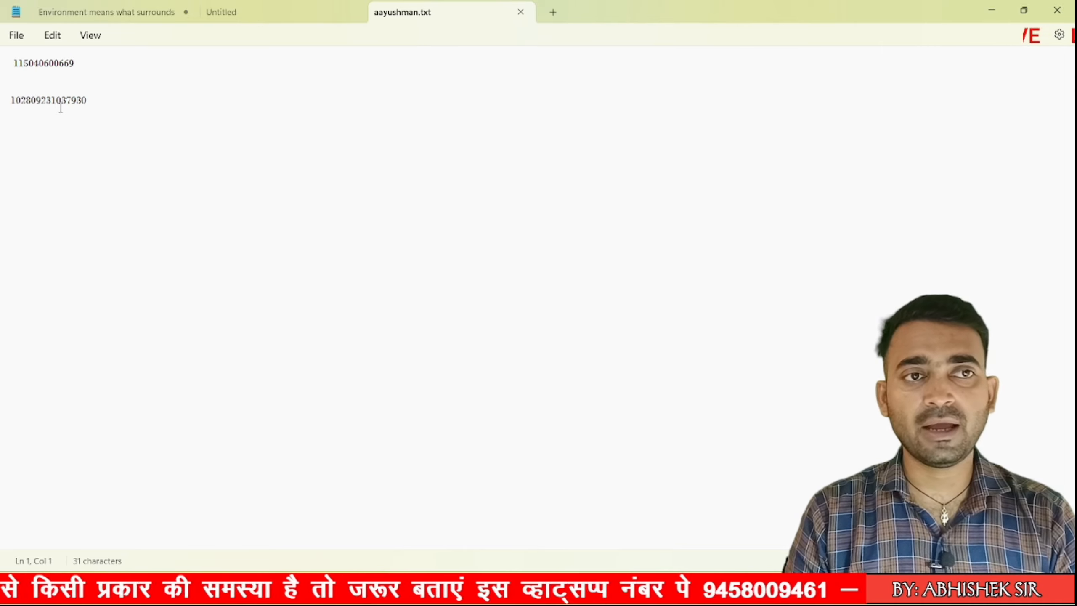
Close the aayushman.txt document and return to the "Environment means what surrounds" document.
left_click(521, 12)
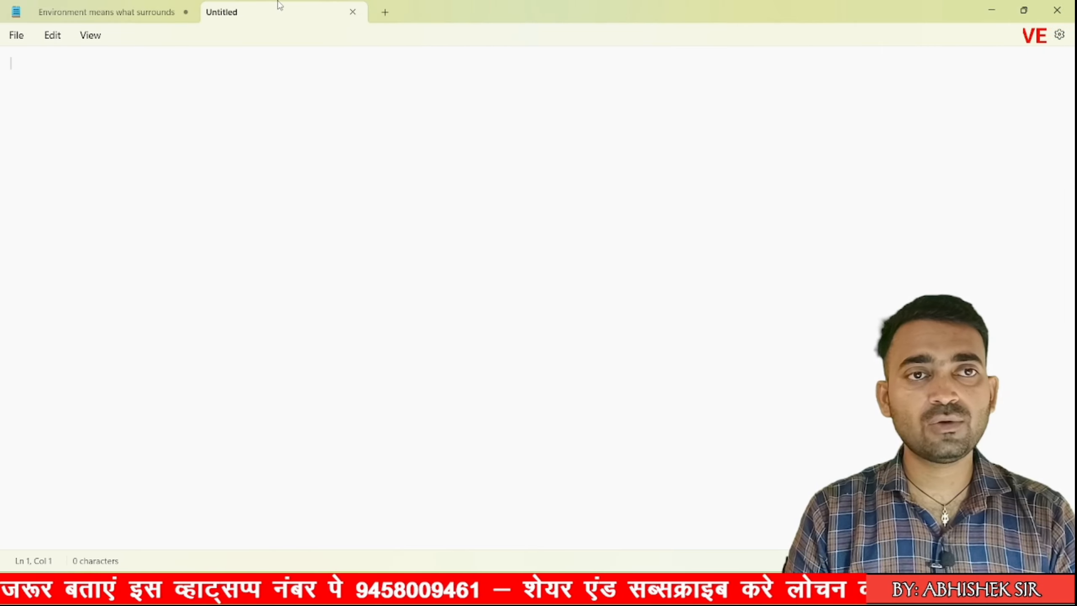
left_click(129, 7)
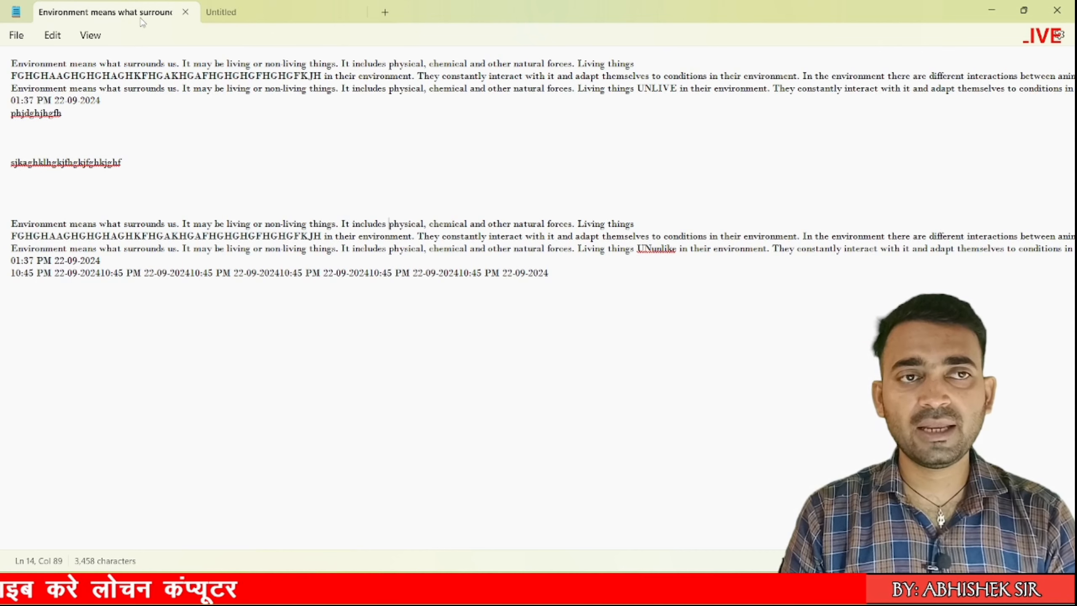
Examine the Save command and its shortcut among the file commands, marking it with a rectangle.
left_click(20, 35)
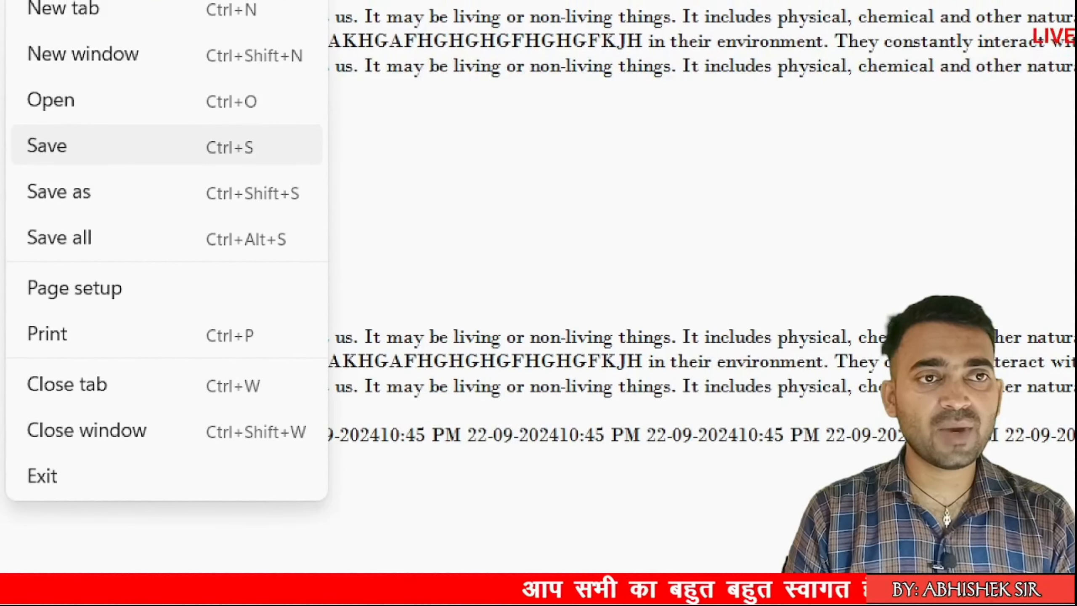
mouse_move(22, 122)
left_mouse_down()
mouse_move(91, 162)
mouse_move(270, 165)
left_mouse_up()
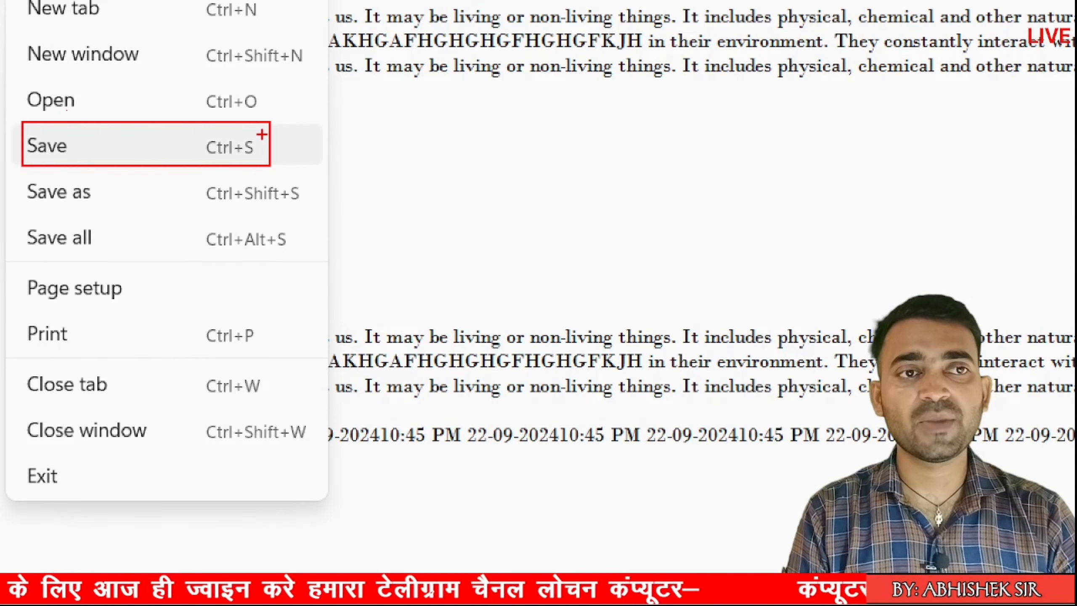
key("Escape")
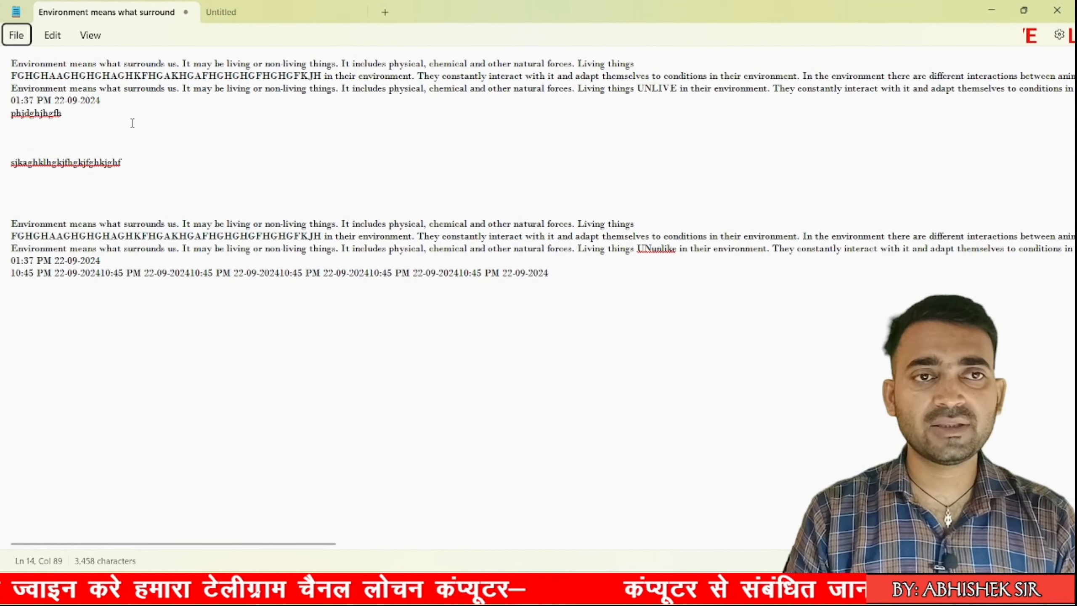
left_click(133, 123)
left_click_drag(26, 72, 401, 288)
left_click(239, 238)
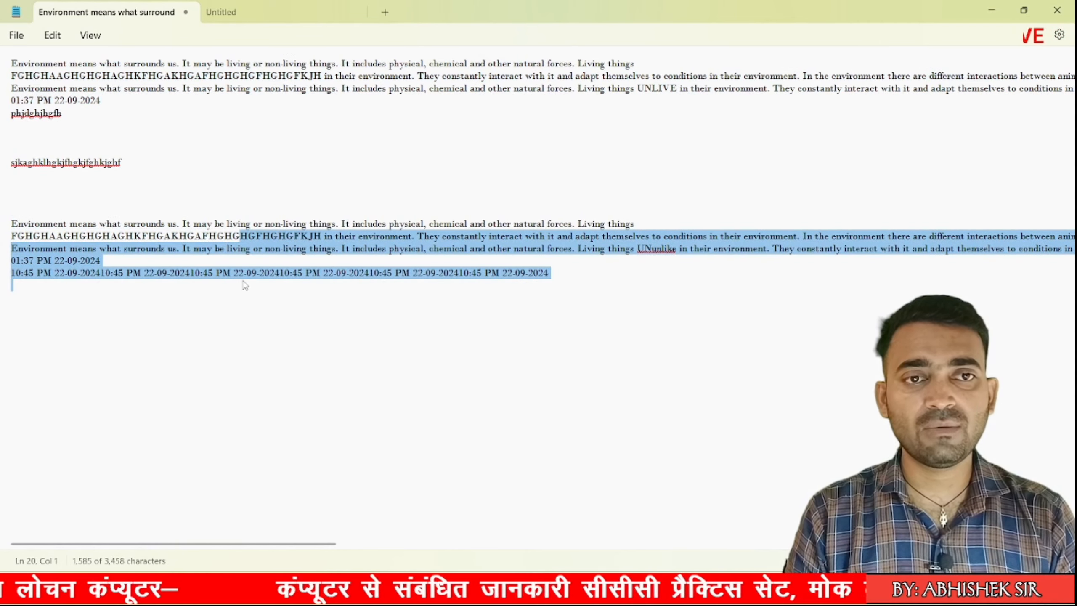
left_click(267, 297)
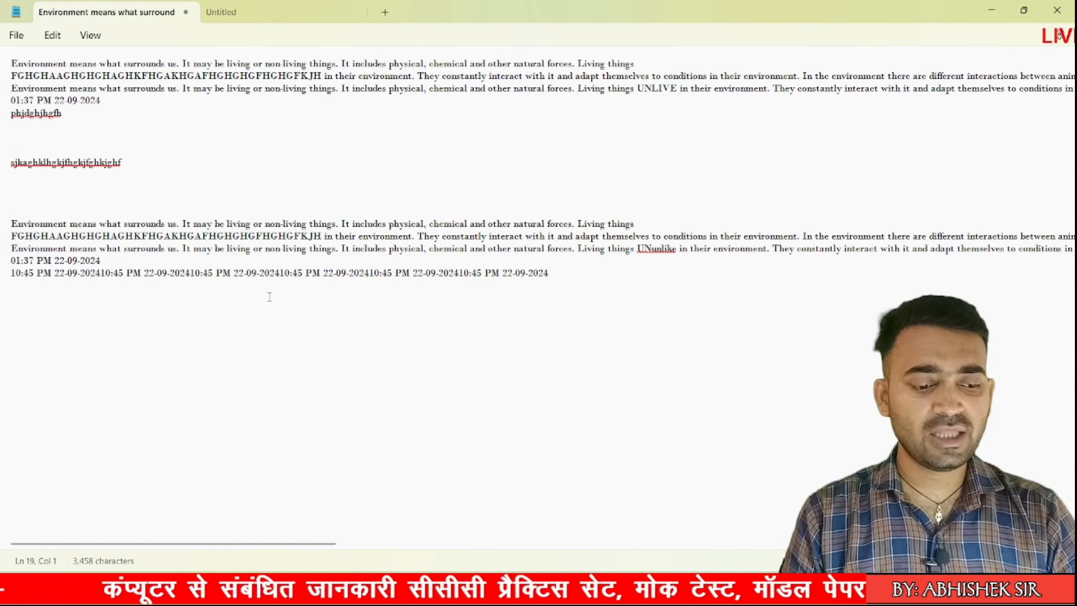
Try saving the document to the POST IMAGE folder on New Volume (D:) as "afghdjskfghgfdsjhgjksdfgjhks", and cancel the save.
key("ctrl+s")
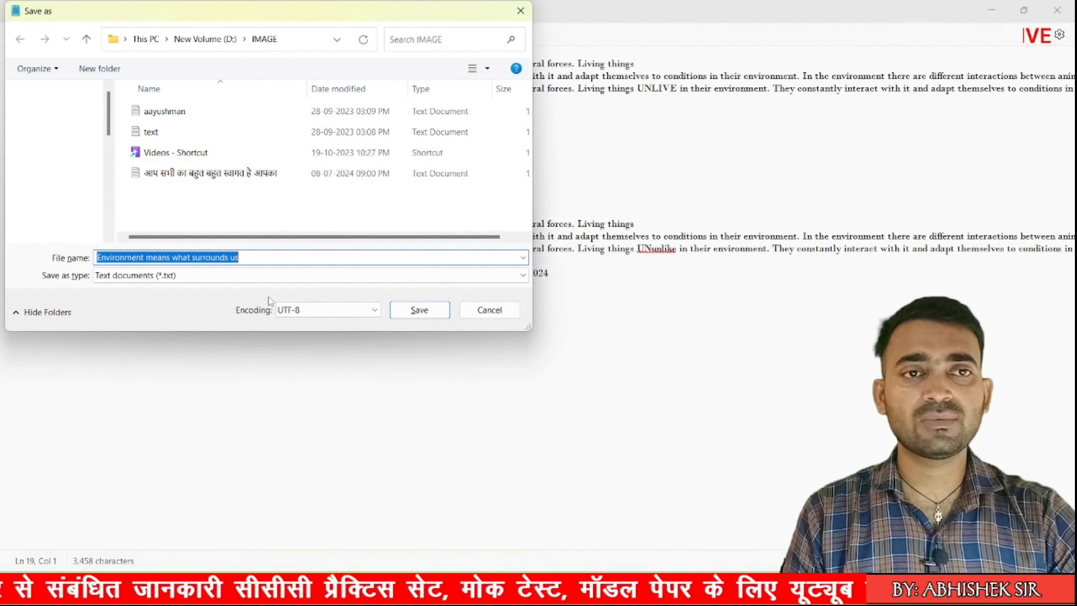
scroll(53, 167, "down", 3)
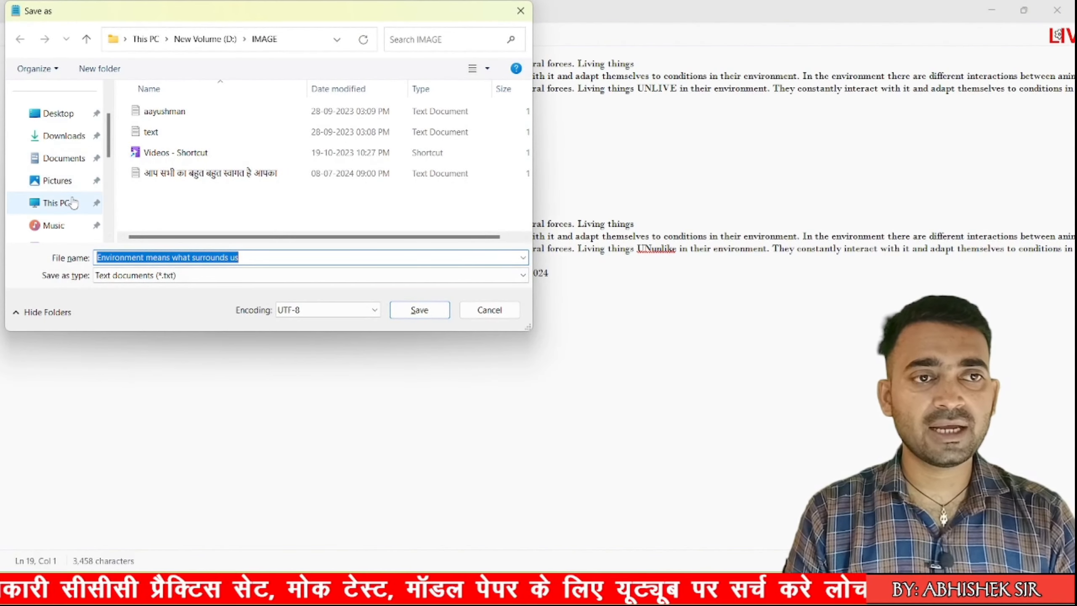
left_click(55, 202)
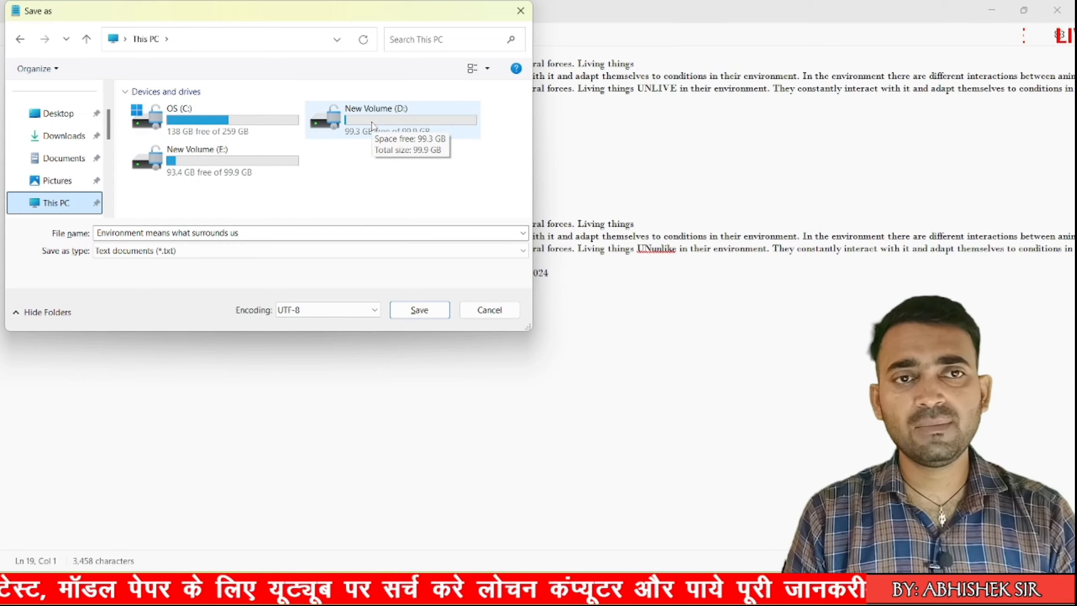
double_click(372, 125)
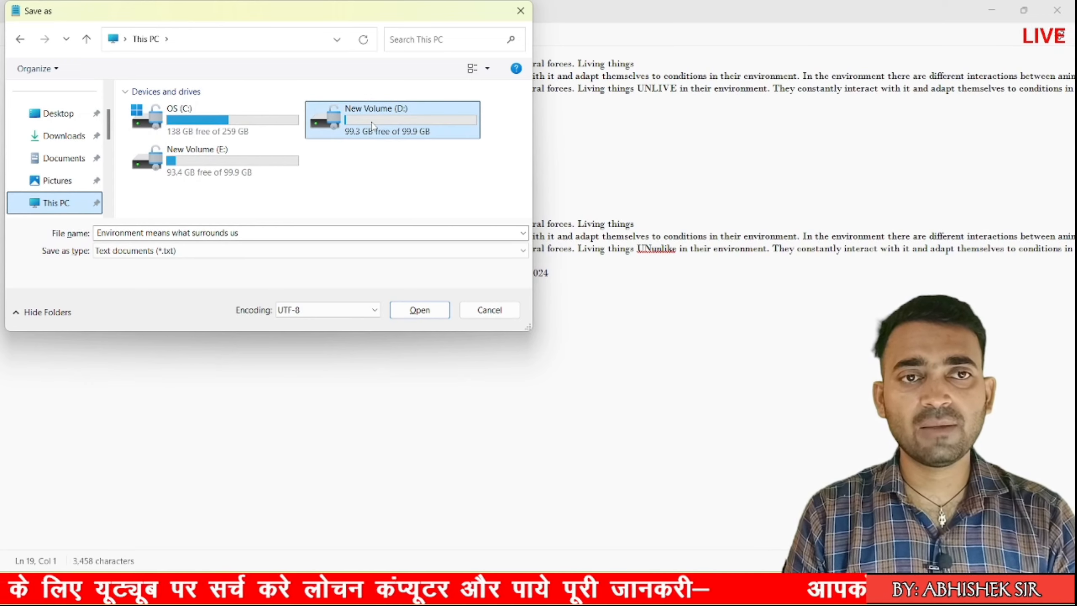
scroll(254, 161, "down", 5)
double_click(179, 135)
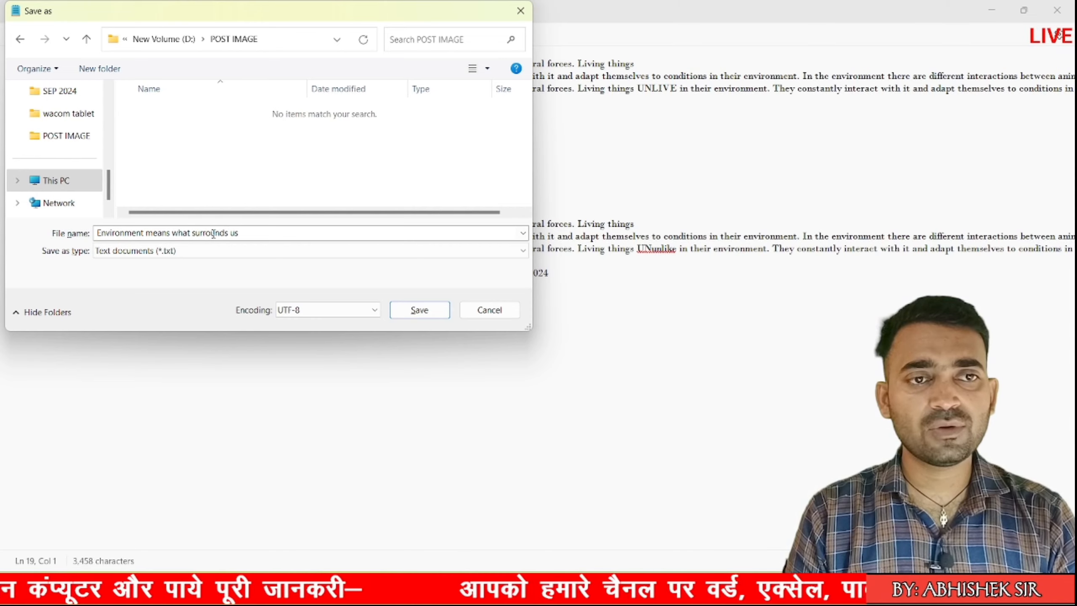
triple_click(246, 235)
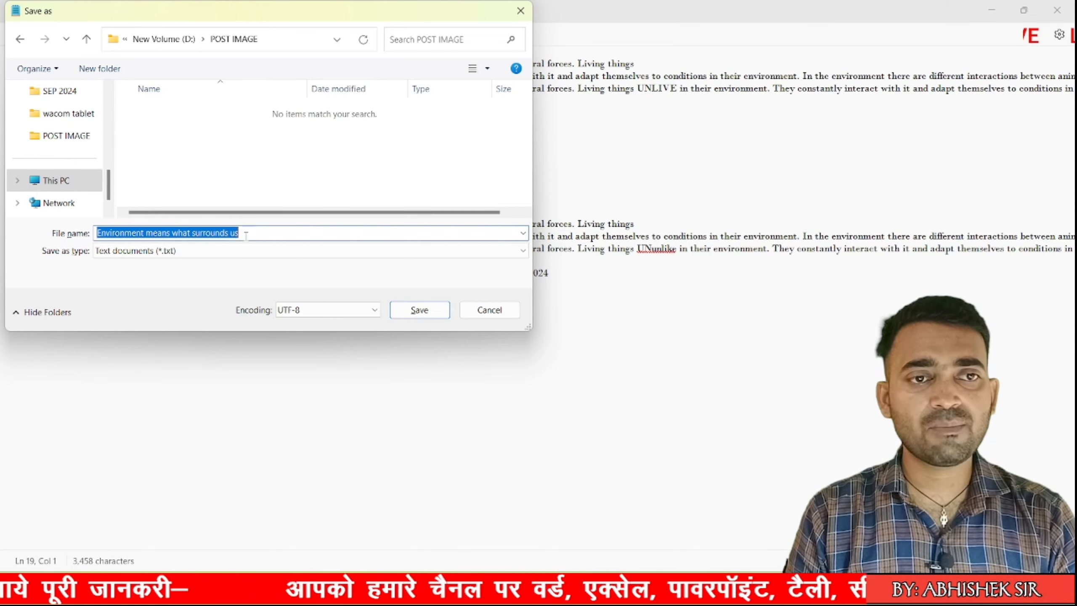
key("BackSpace")
type("afghdjskfghgfdsjhgjksdfgjhks")
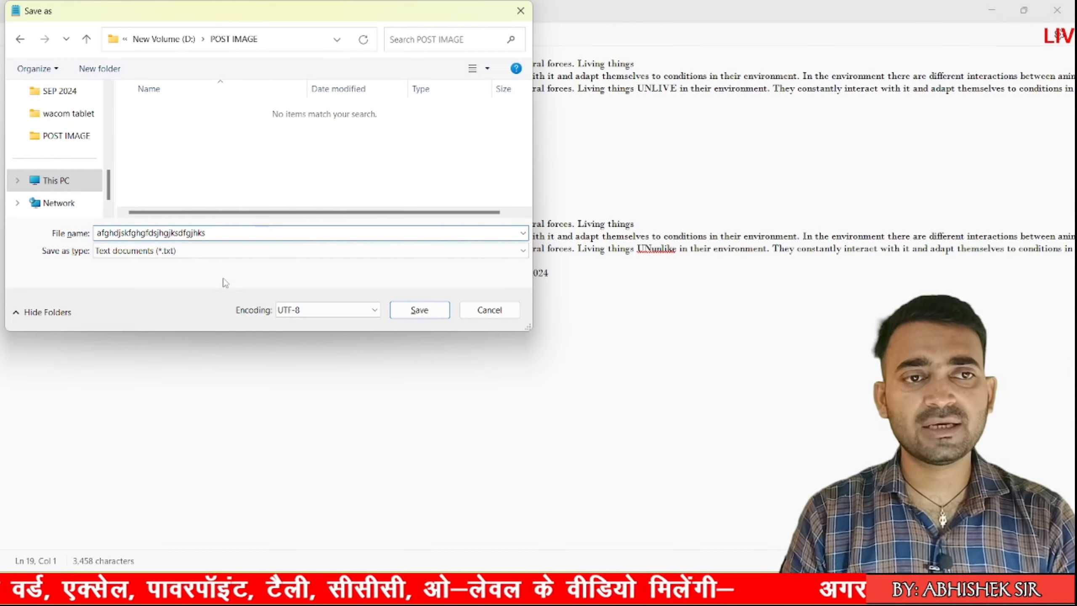
left_click(485, 311)
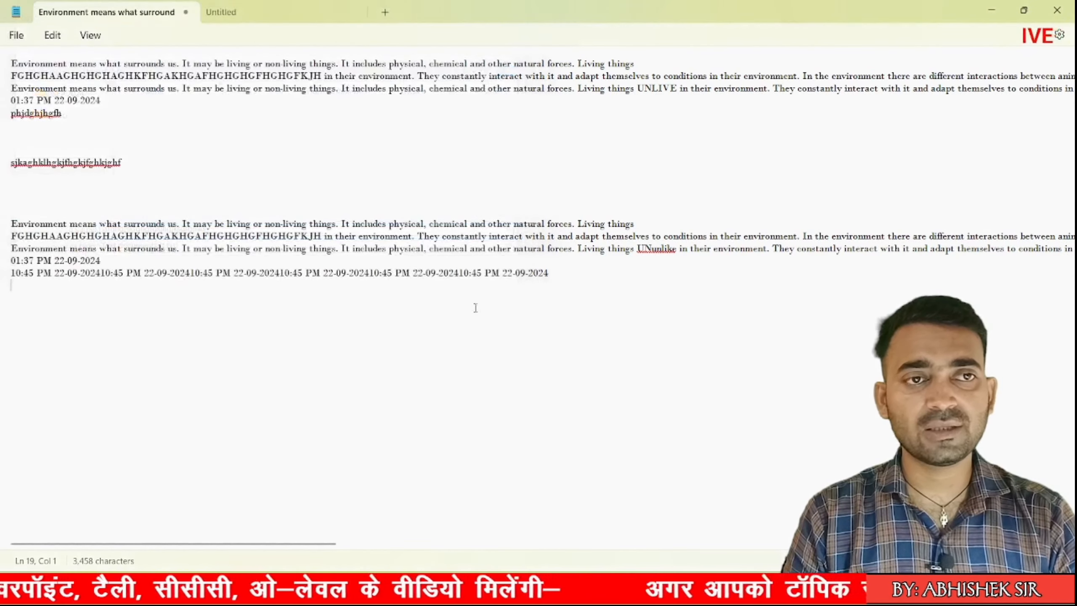
Examine the Save as command with its shortcut and the Page setup command among the file commands.
left_click(16, 35)
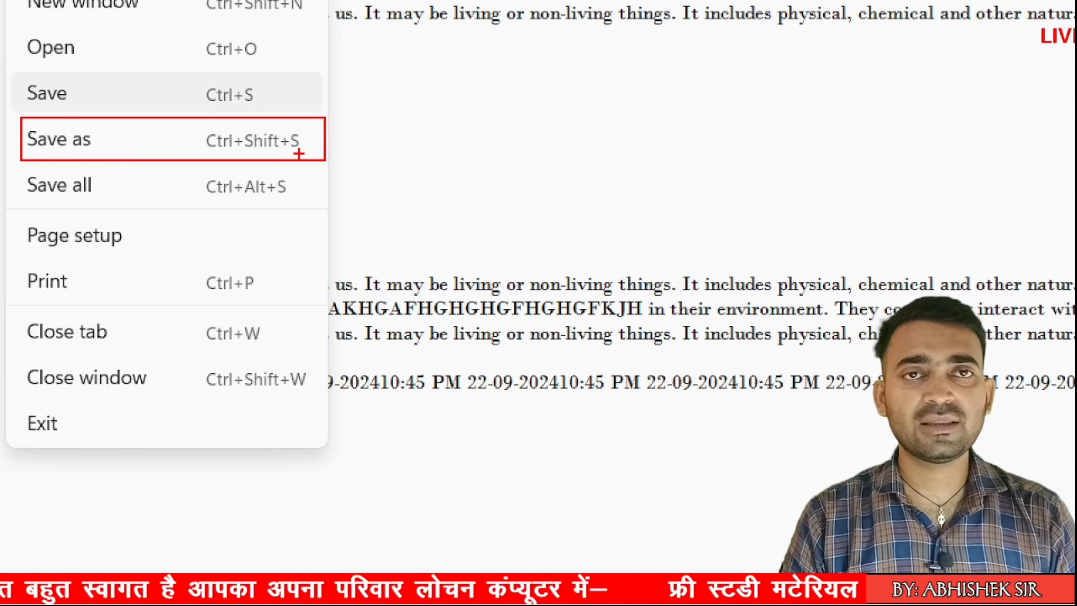
key("Escape")
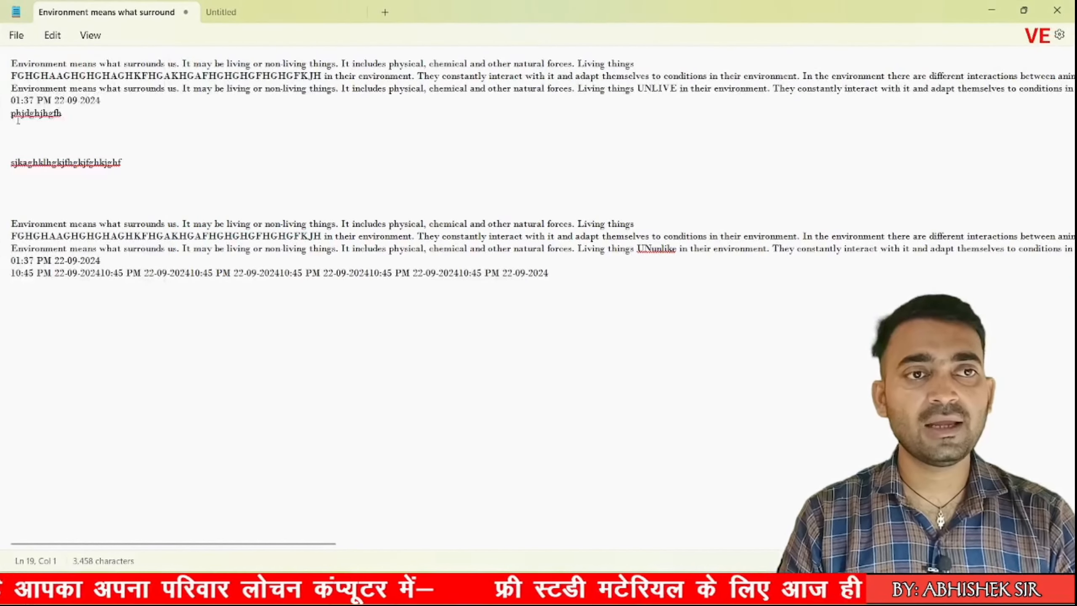
left_click(16, 35)
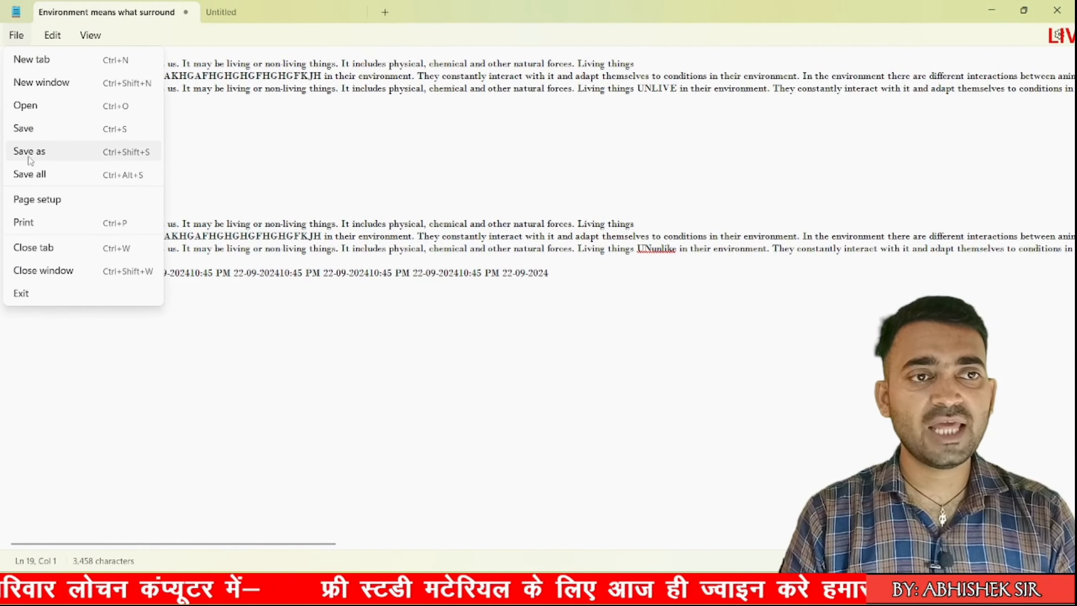
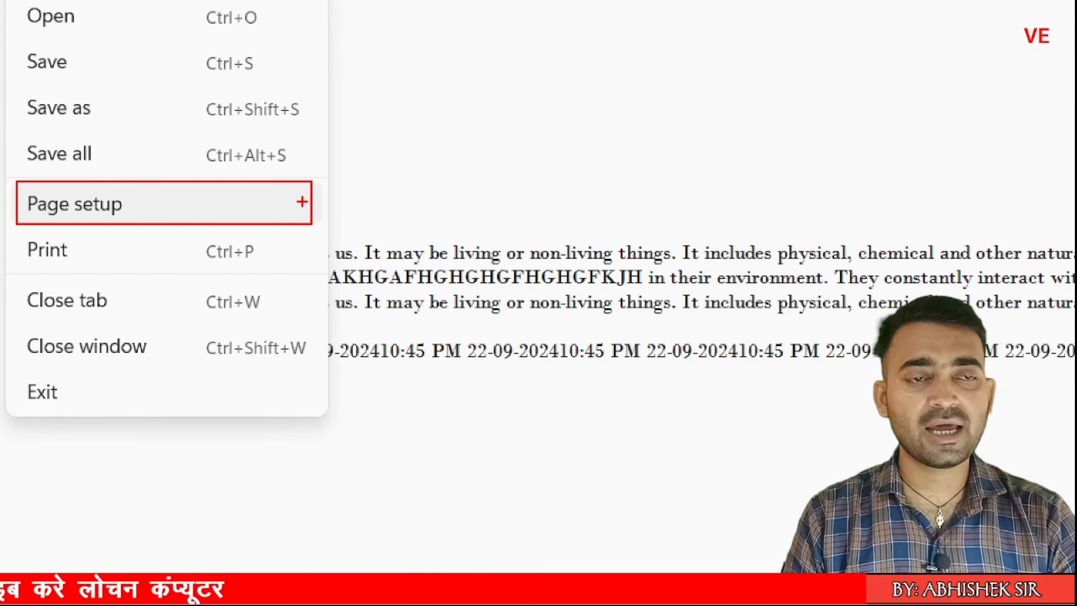
key("Escape")
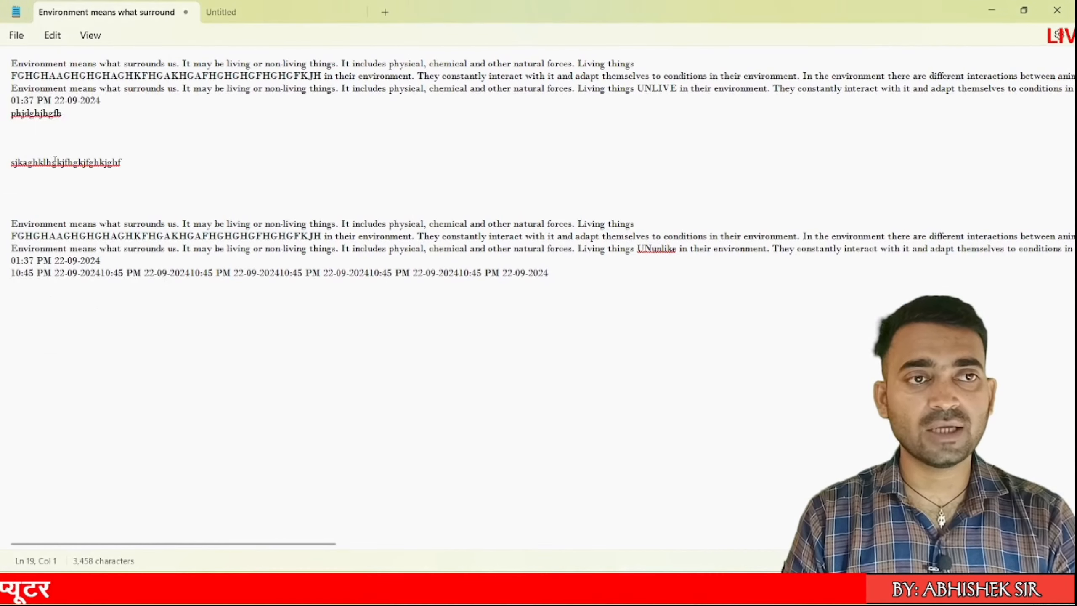
Open the page setup settings and move their dialog toward the middle of the document window.
left_click(16, 35)
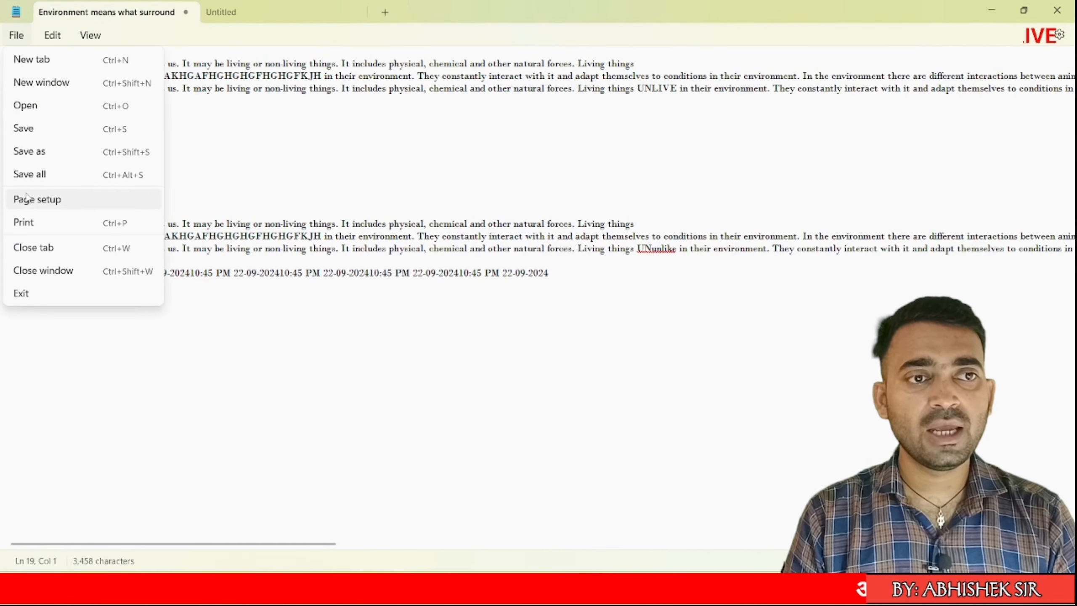
left_click(29, 200)
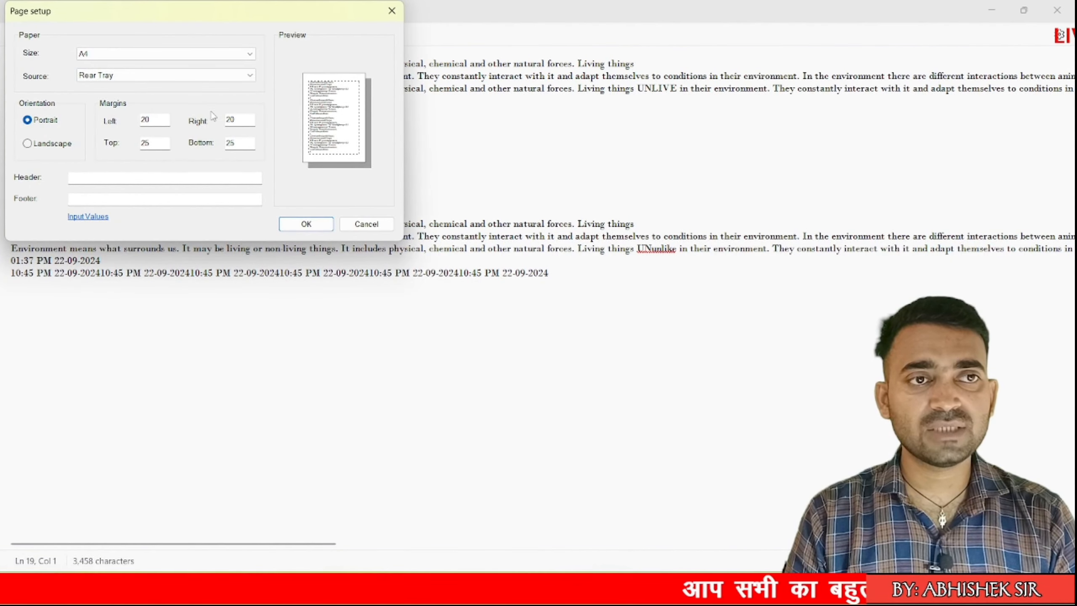
left_click_drag(182, 19, 497, 106)
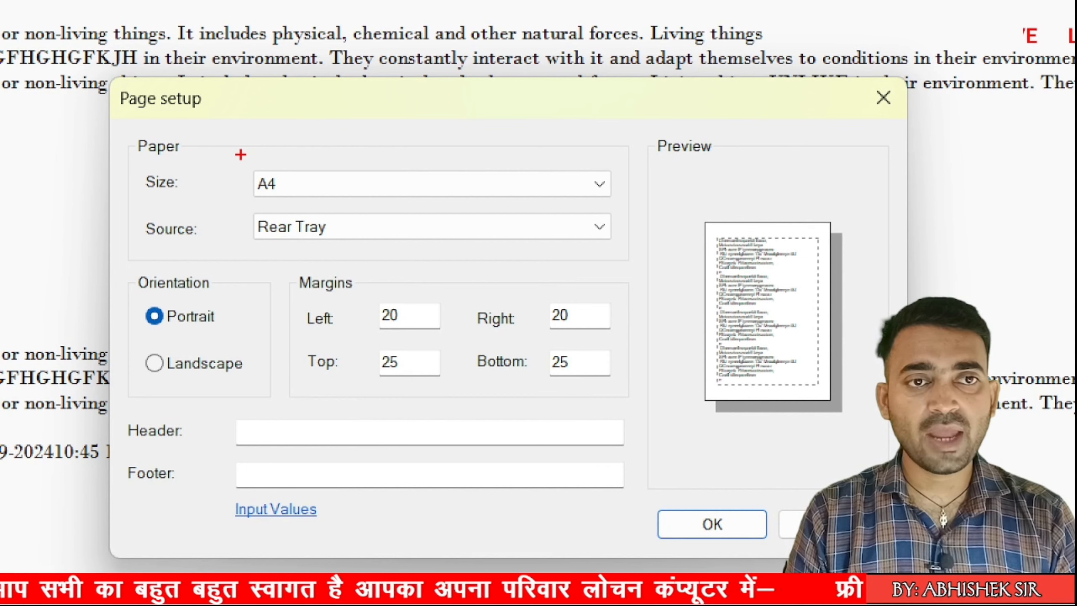
Examine the paper size, source, orientation, margin, header and footer settings of the page setup, marking them with rectangles.
mouse_move(239, 154)
left_mouse_down()
mouse_move(307, 207)
mouse_move(645, 208)
left_mouse_up()
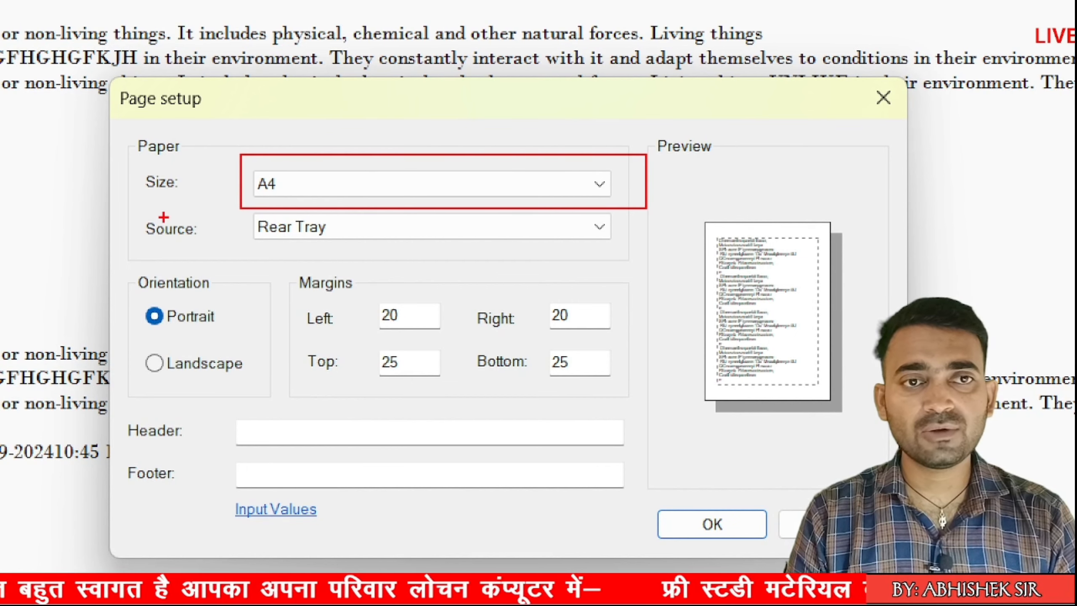
mouse_move(238, 217)
left_mouse_down()
mouse_move(282, 240)
mouse_move(505, 243)
left_mouse_up()
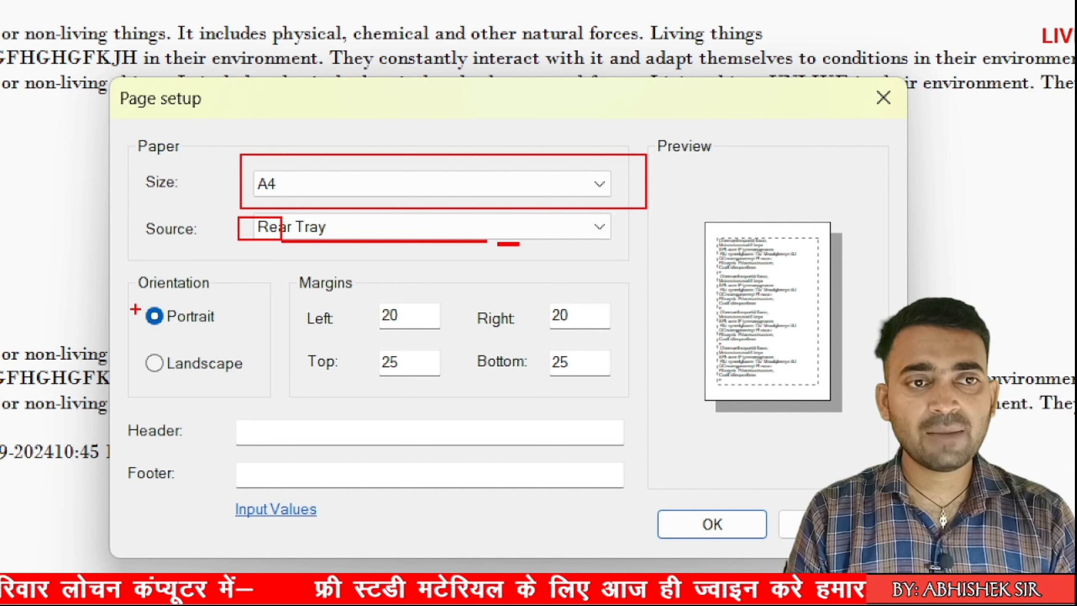
mouse_move(135, 288)
left_mouse_down()
mouse_move(161, 321)
mouse_move(229, 336)
left_mouse_up()
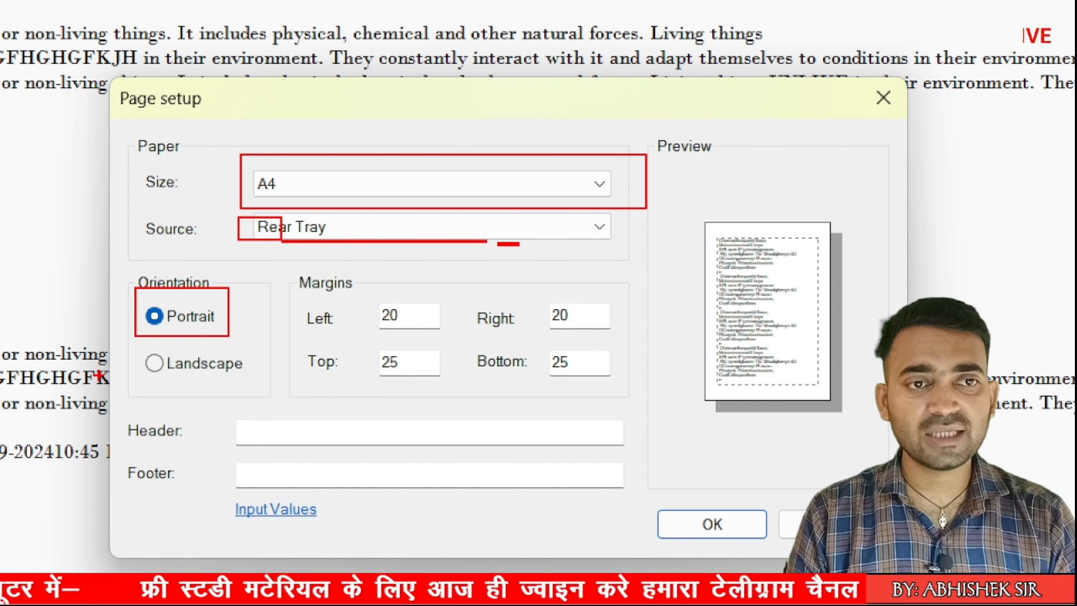
mouse_move(131, 342)
left_mouse_down()
mouse_move(197, 373)
mouse_move(258, 374)
mouse_move(262, 386)
left_mouse_up()
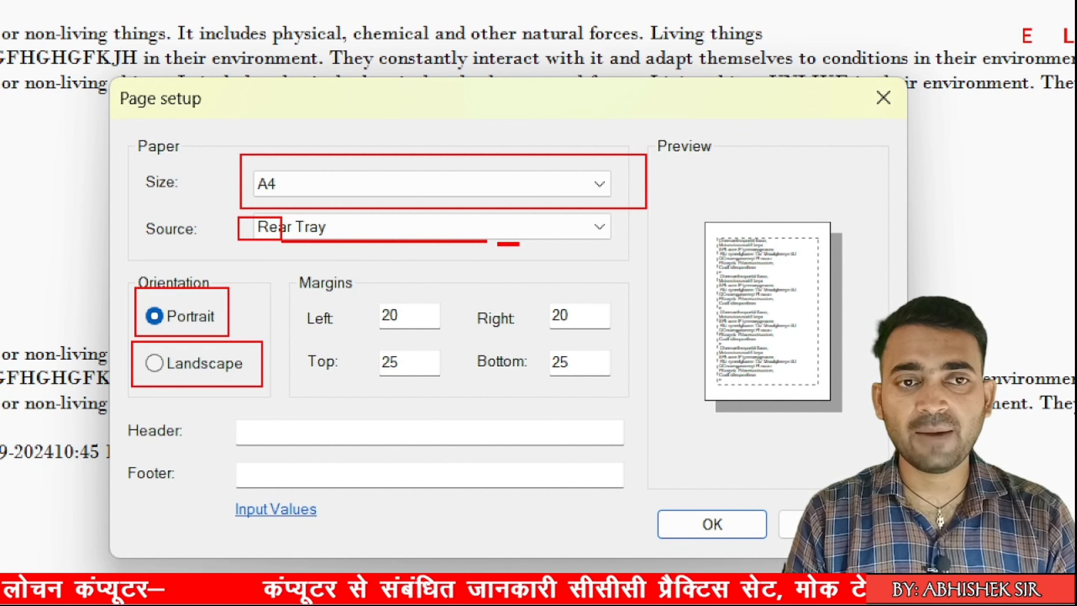
left_click_drag(312, 297, 359, 323)
mouse_move(469, 289)
left_mouse_down()
mouse_move(508, 326)
mouse_move(628, 343)
left_mouse_up()
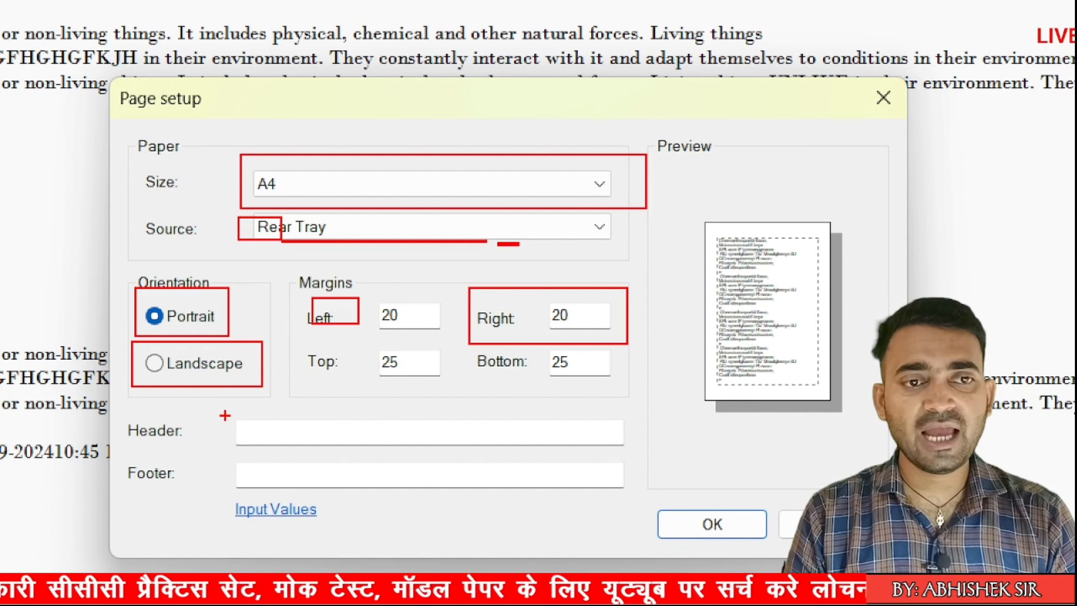
mouse_move(224, 415)
left_mouse_down()
mouse_move(442, 450)
mouse_move(611, 450)
left_mouse_up()
mouse_move(219, 453)
left_mouse_down()
mouse_move(238, 470)
mouse_move(333, 496)
mouse_move(634, 491)
left_mouse_up()
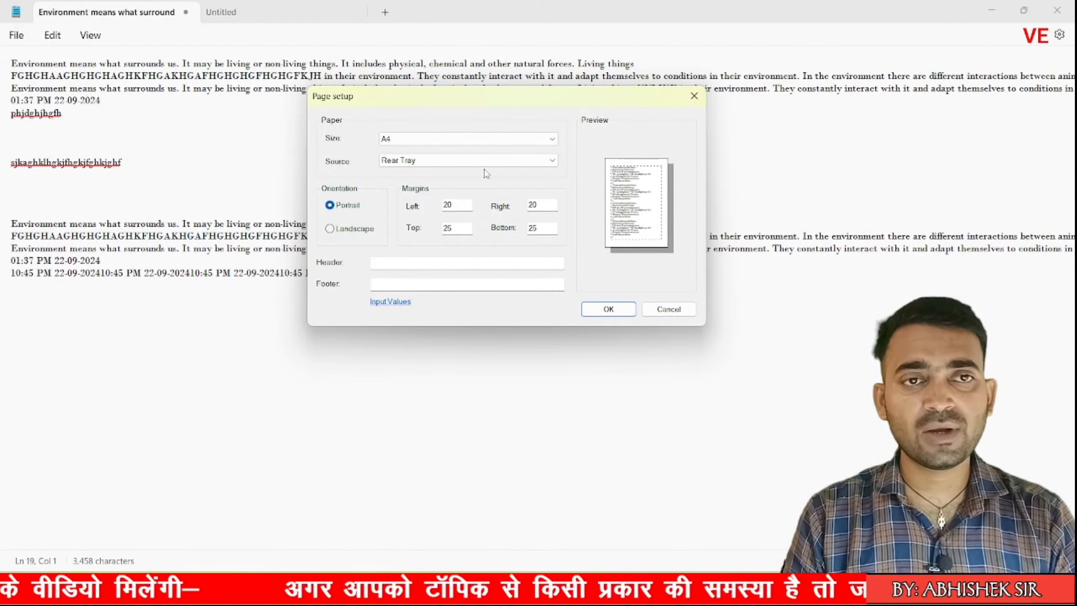
Examine the paper size and paper source choices in the page setup, and cancel the settings.
left_click(447, 139)
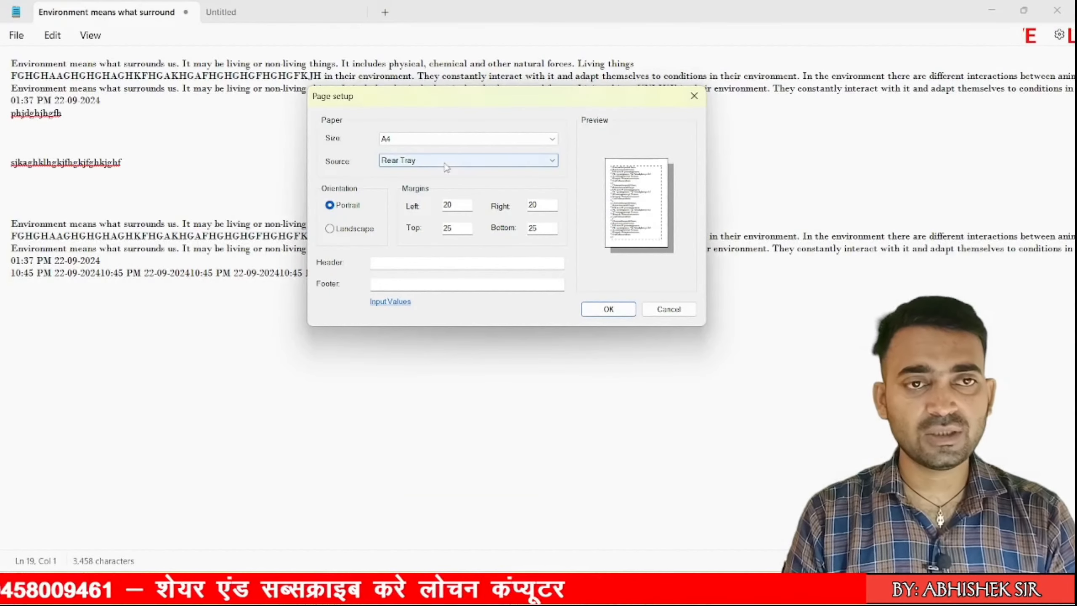
left_click(440, 164)
left_click(439, 164)
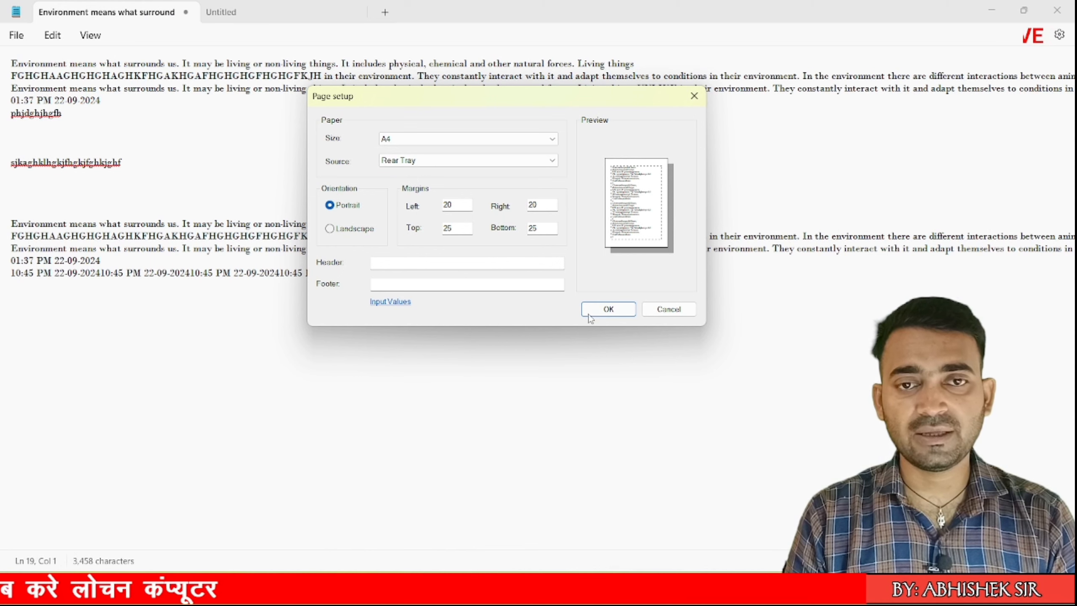
left_click(646, 314)
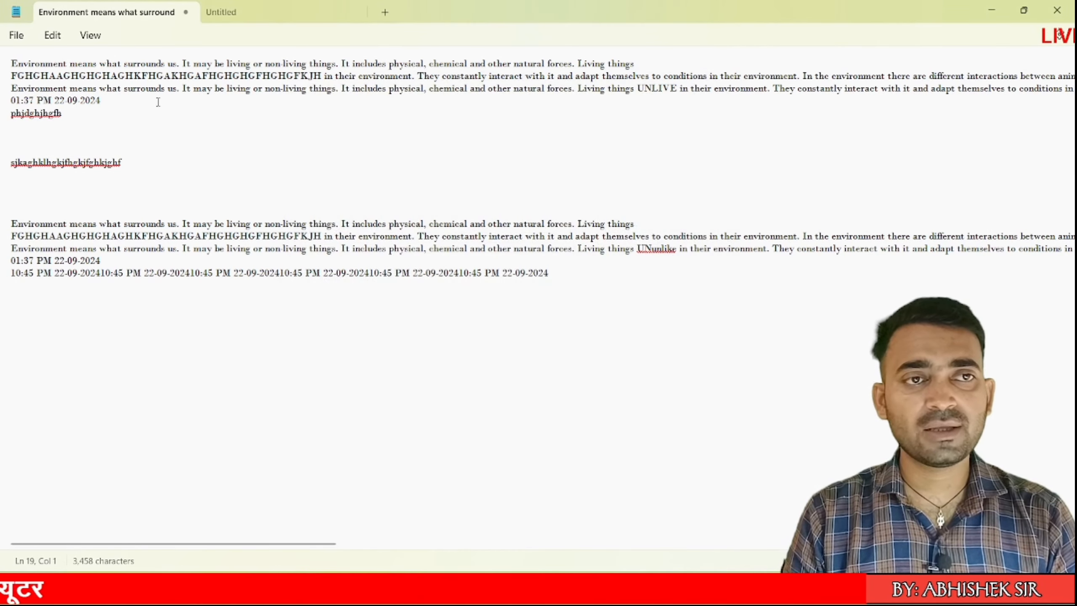
Mark the Print command with its shortcut, and bring up the print dialog, moved toward the middle of the document window.
left_click(15, 35)
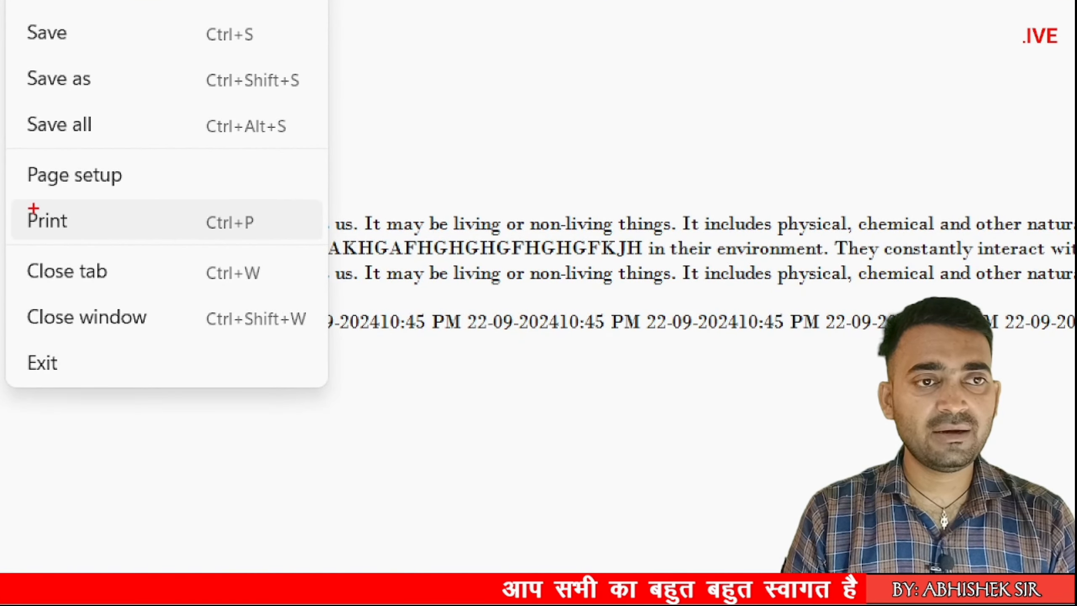
left_click_drag(19, 190, 54, 239)
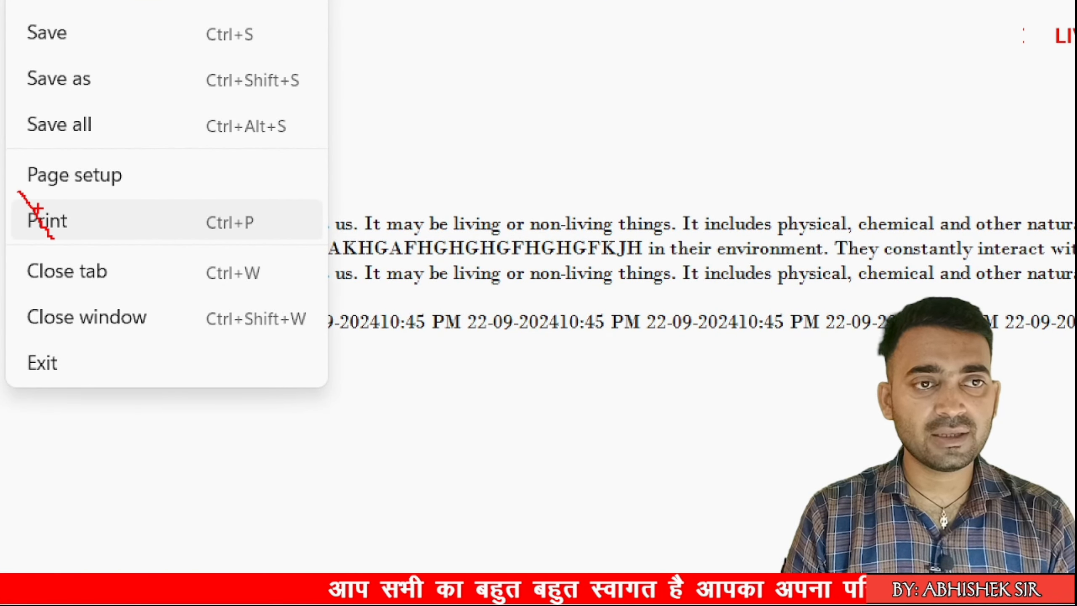
mouse_move(20, 190)
left_mouse_down()
mouse_move(117, 248)
mouse_move(276, 248)
left_mouse_up()
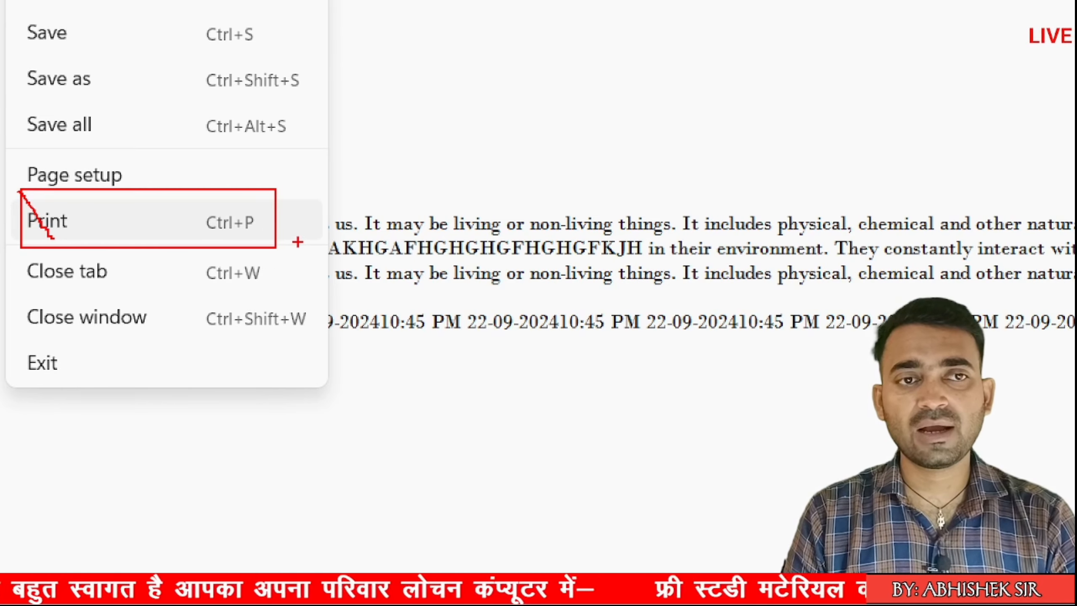
key("Escape")
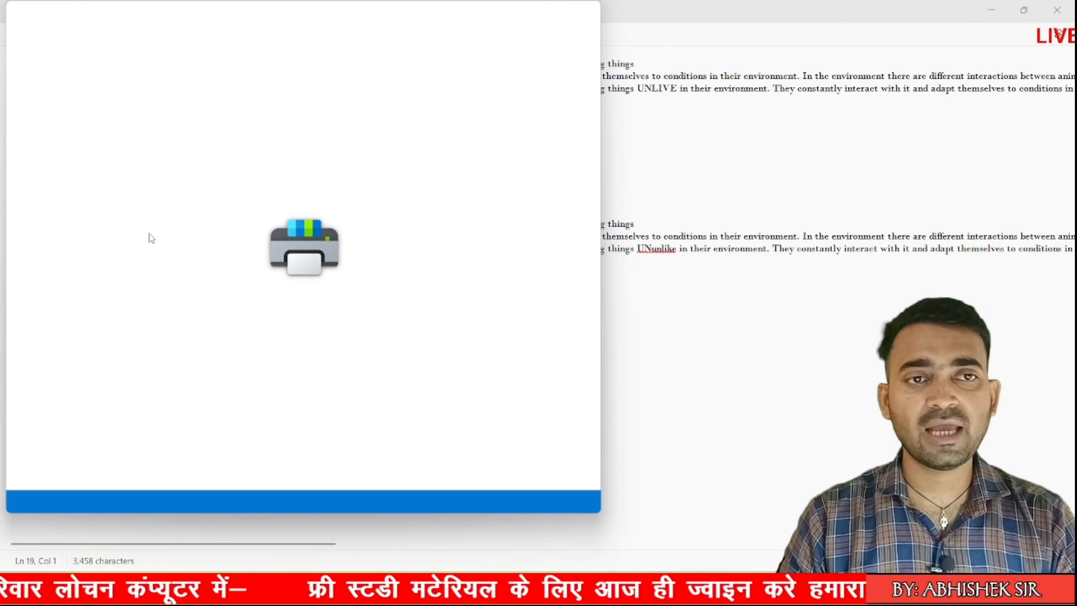
left_click_drag(258, 27, 481, 37)
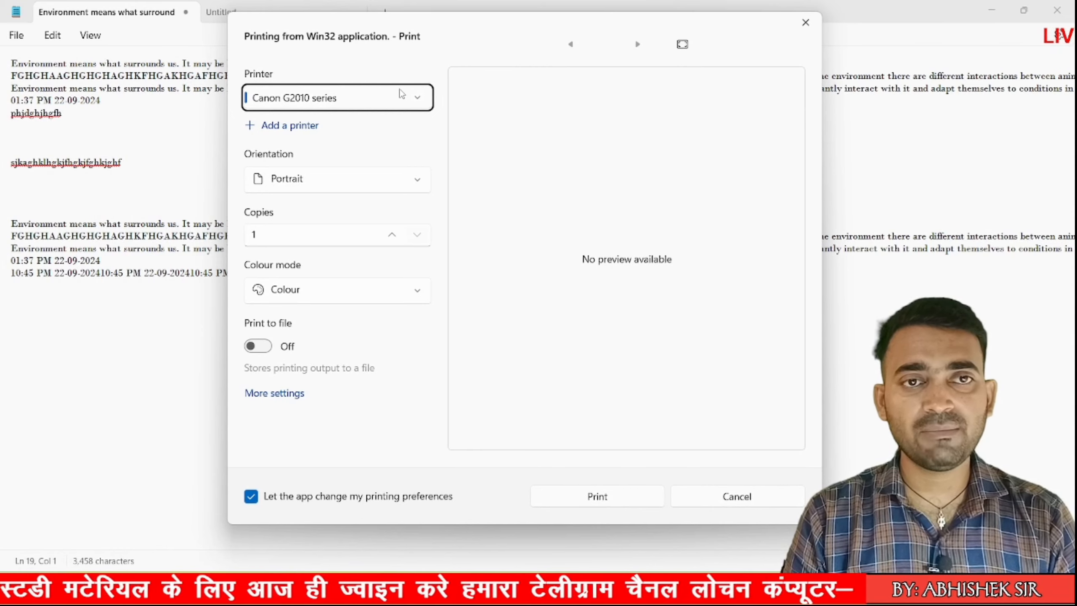
Examine the available printers and the orientation, copies and colour mode choices of the print settings without changing them.
left_click(401, 94)
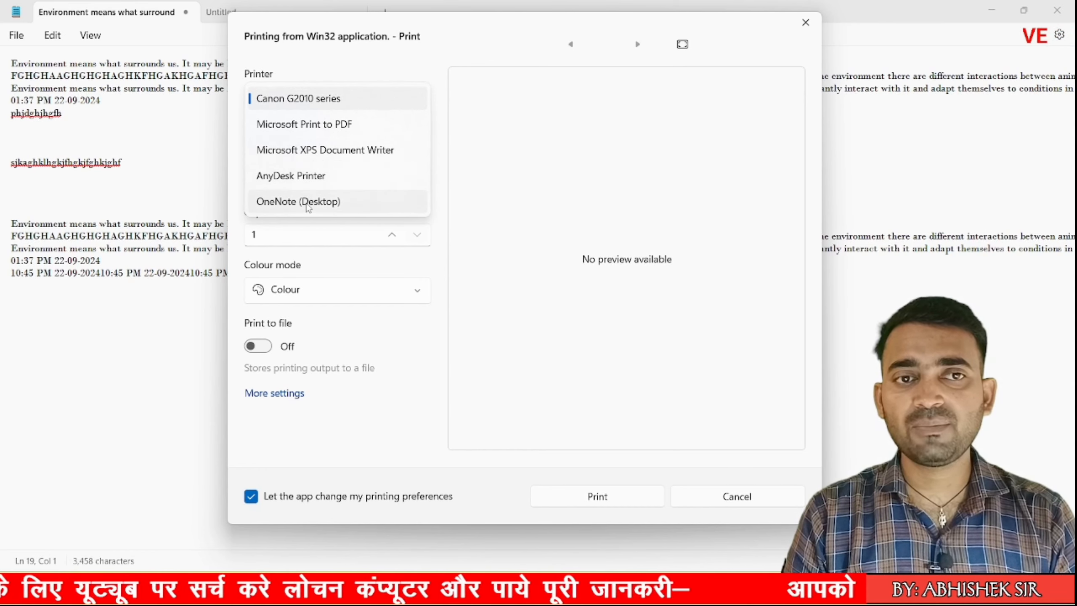
left_click(327, 69)
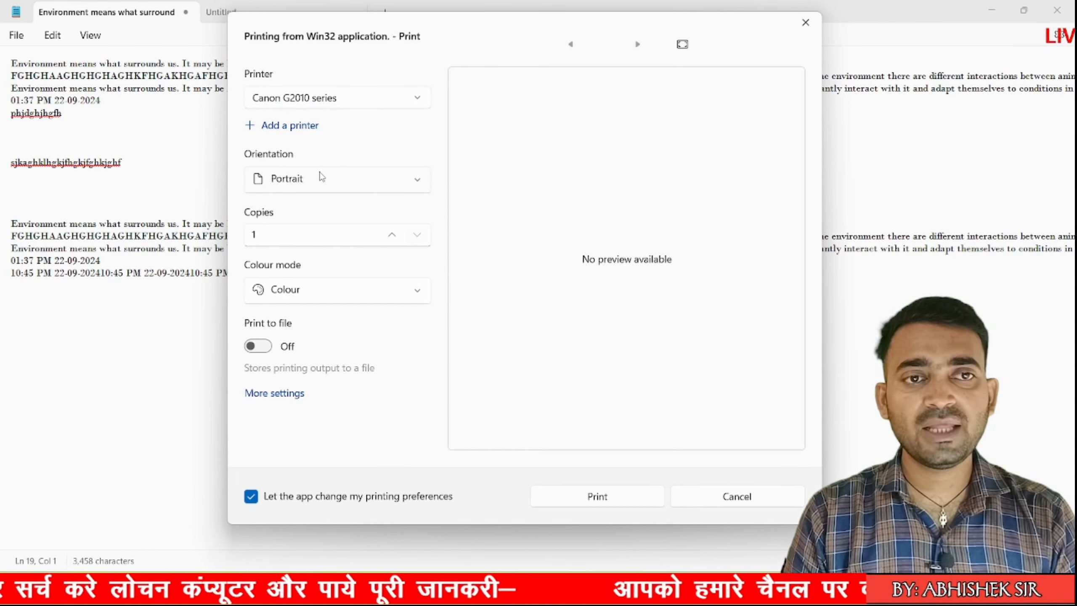
left_click(319, 177)
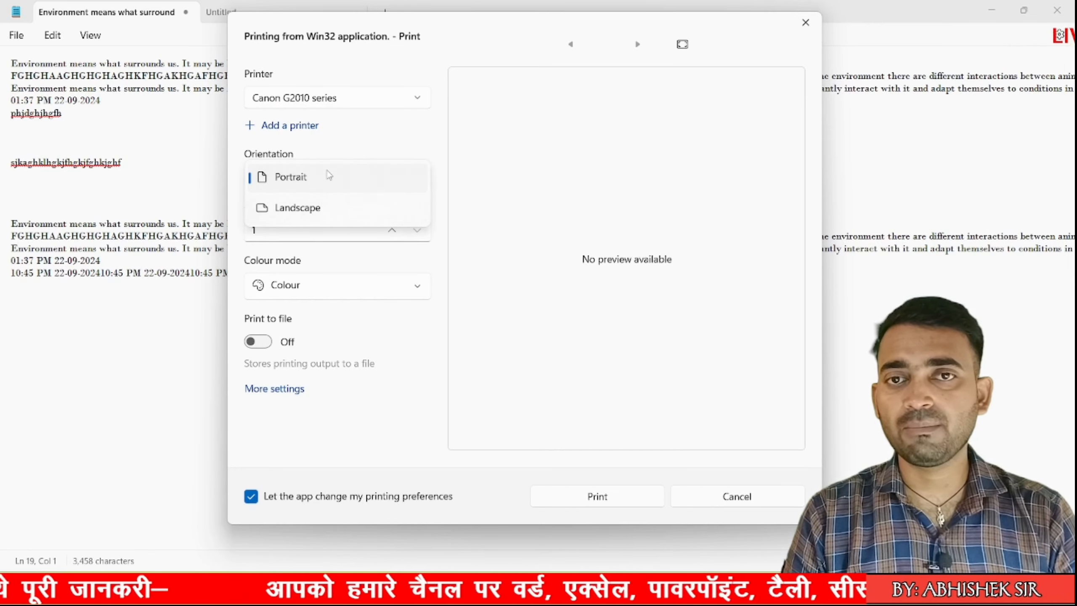
left_click(330, 138)
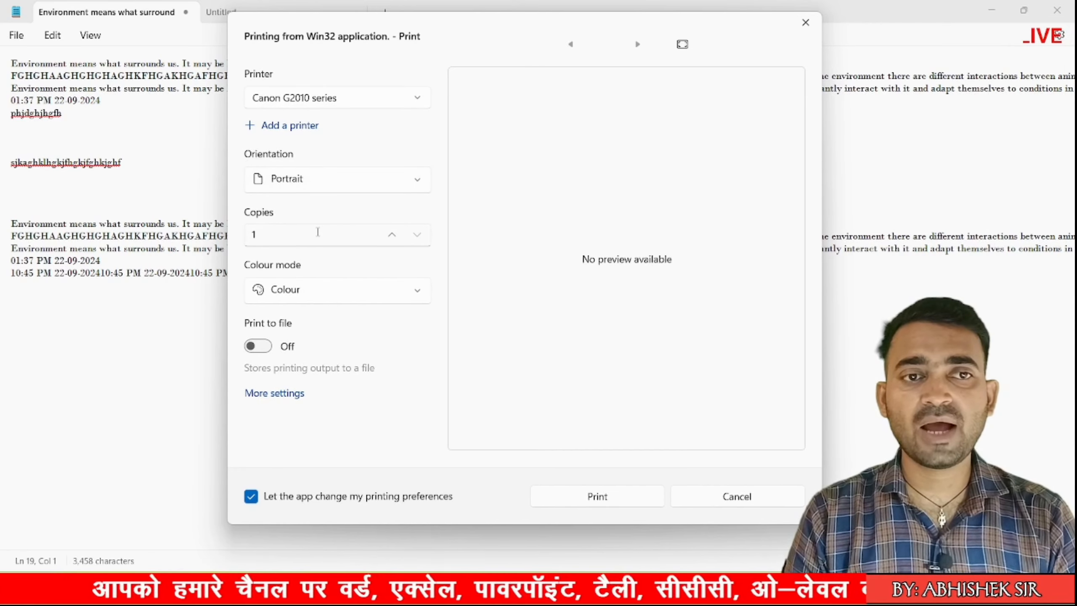
left_click(318, 233)
left_click(329, 209)
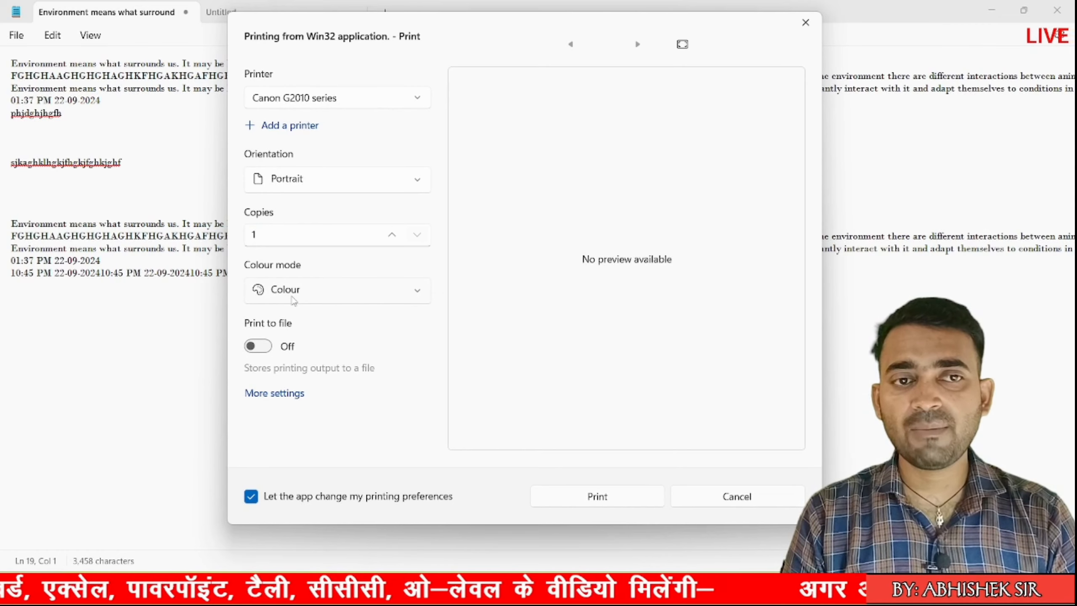
left_click(293, 300)
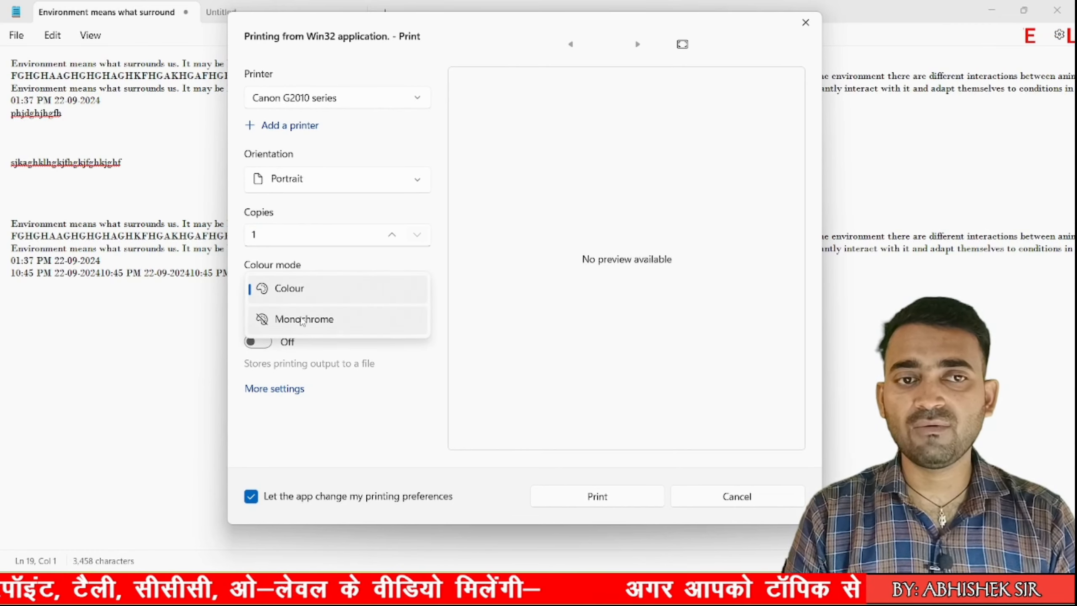
left_click(378, 369)
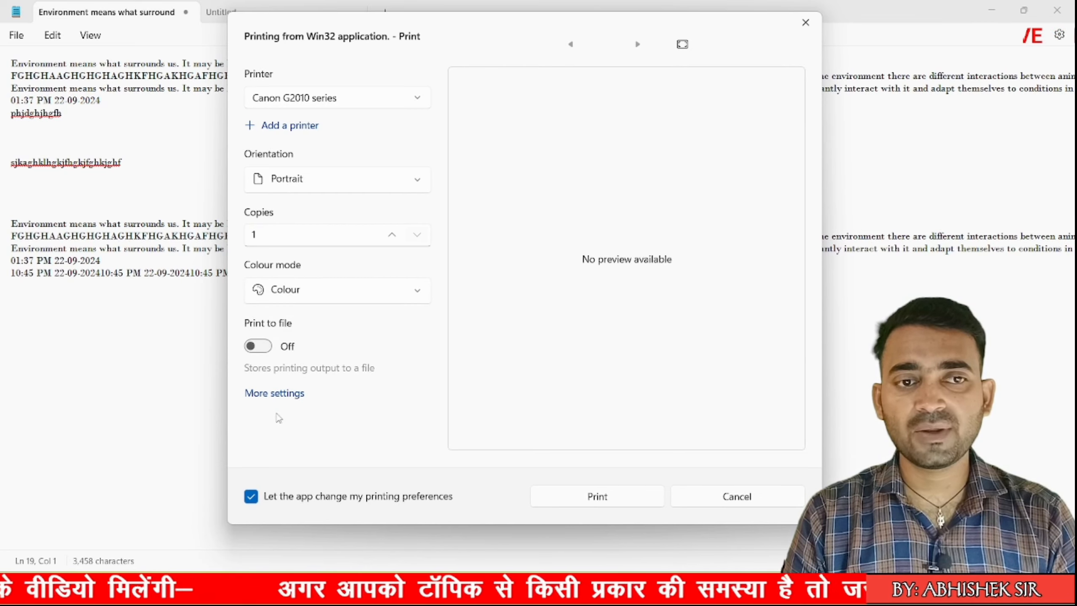
Examine the quick setup, main, page setup and maintenance sections of the printing preferences, and close the print settings without printing.
left_click(277, 396)
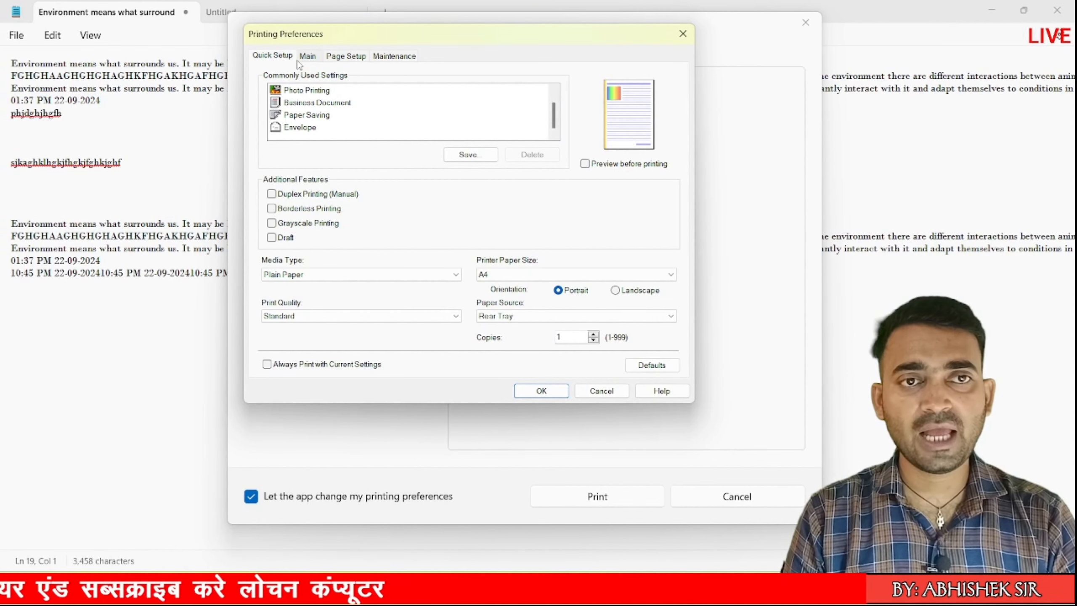
left_click(293, 113)
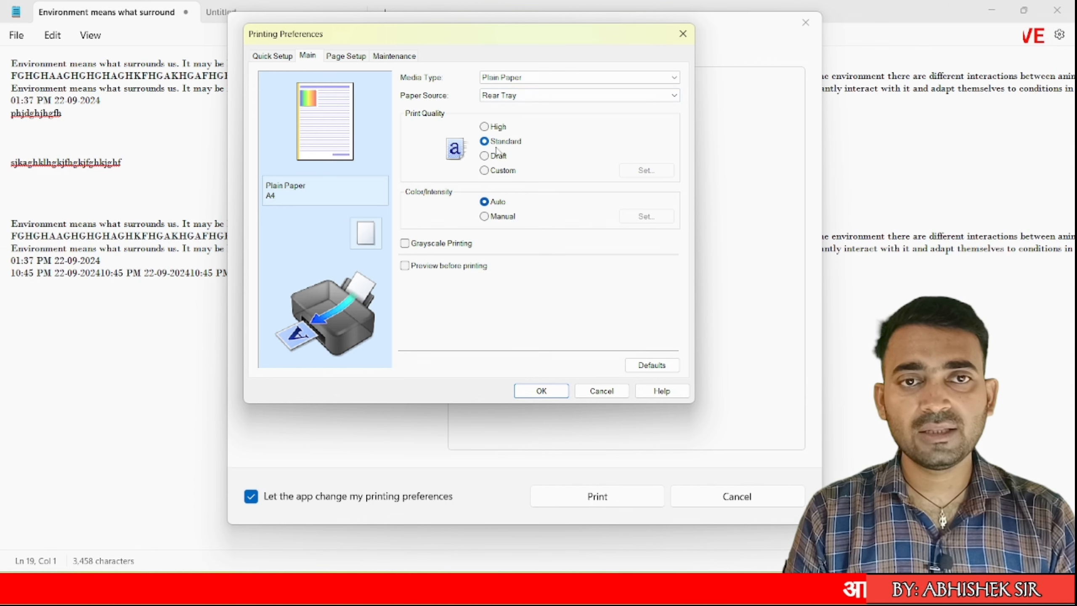
left_click(349, 61)
left_click(383, 62)
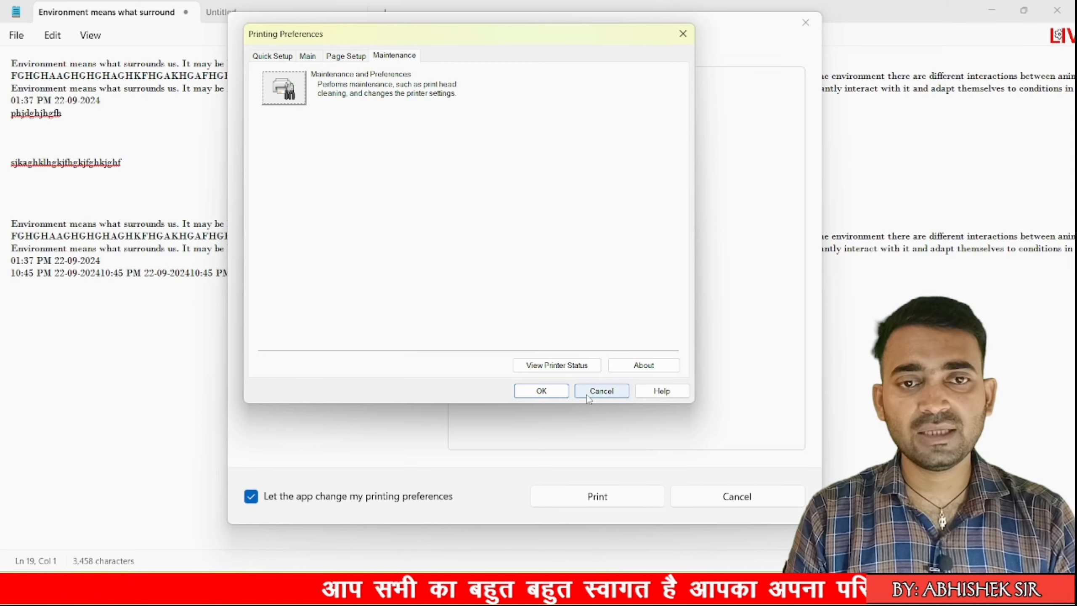
left_click(587, 394)
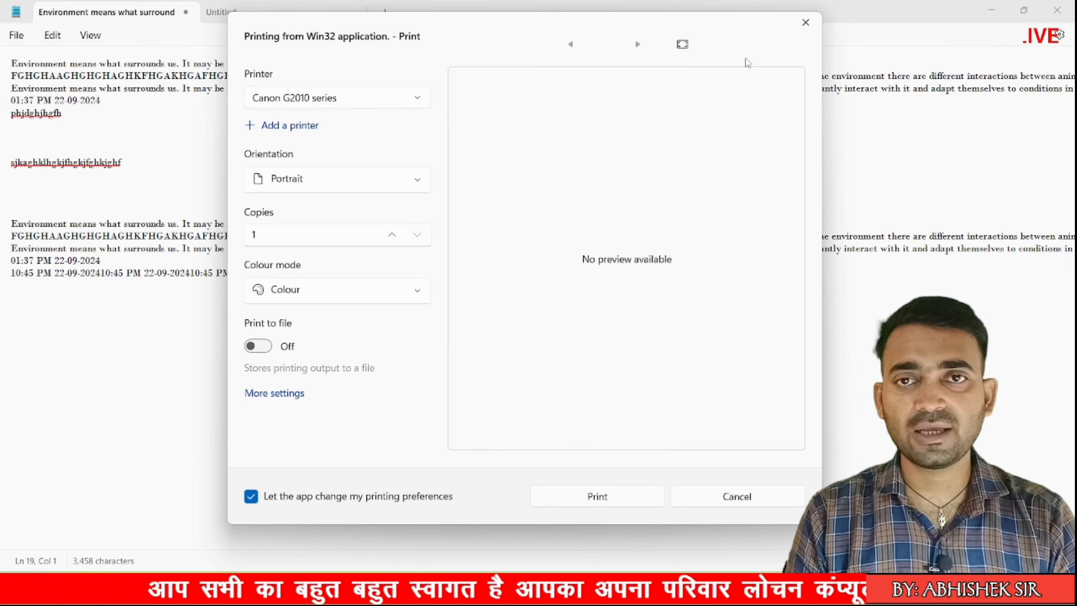
left_click(805, 23)
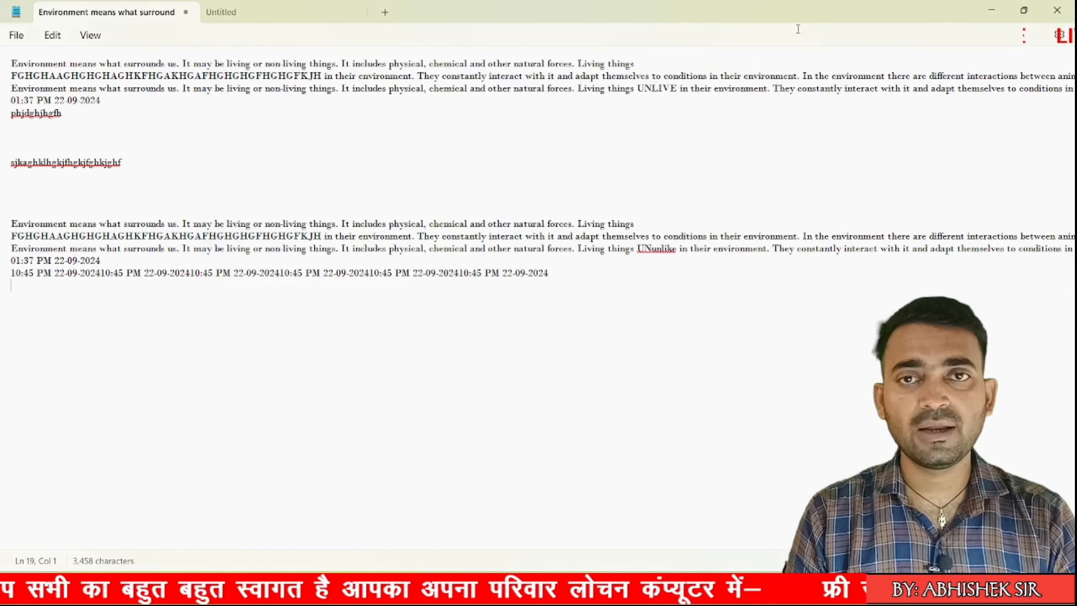
Examine the Close tab command with its shortcut among the file commands, marking it with a rectangle.
left_click(16, 35)
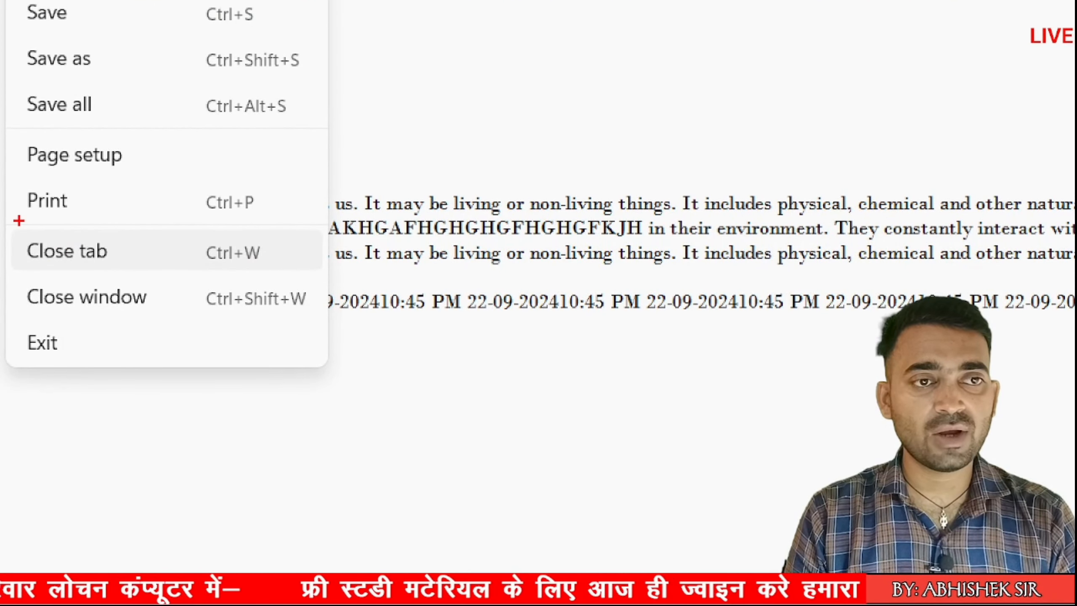
mouse_move(19, 242)
left_mouse_down()
mouse_move(34, 269)
mouse_move(65, 284)
mouse_move(278, 266)
left_mouse_up()
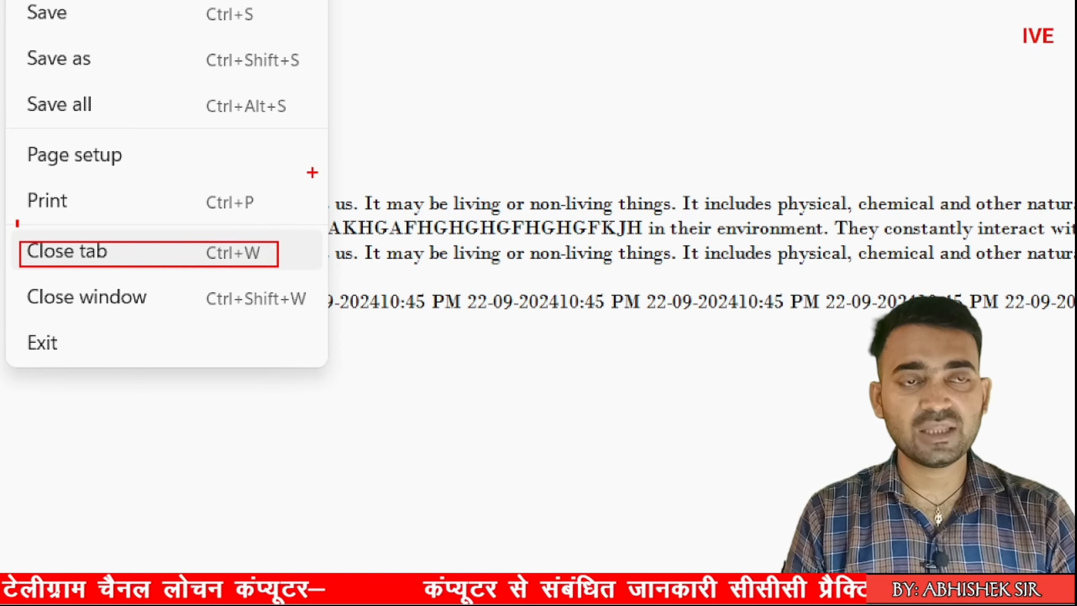
key("Escape")
Close the empty Untitled tab, and open another blank tab and close it with the Close tab command.
left_click(229, 7)
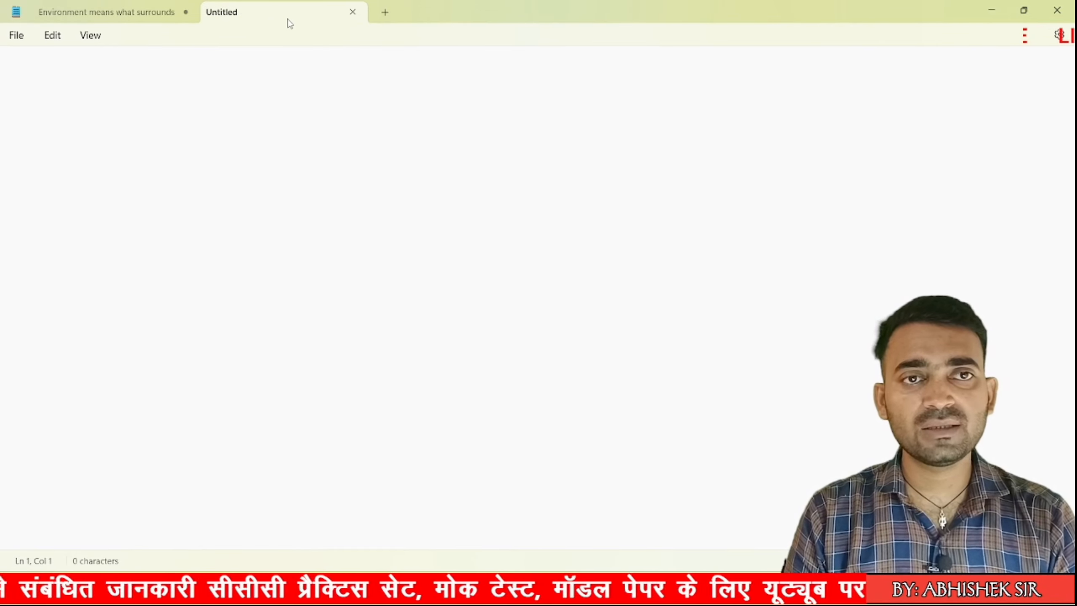
left_click(352, 13)
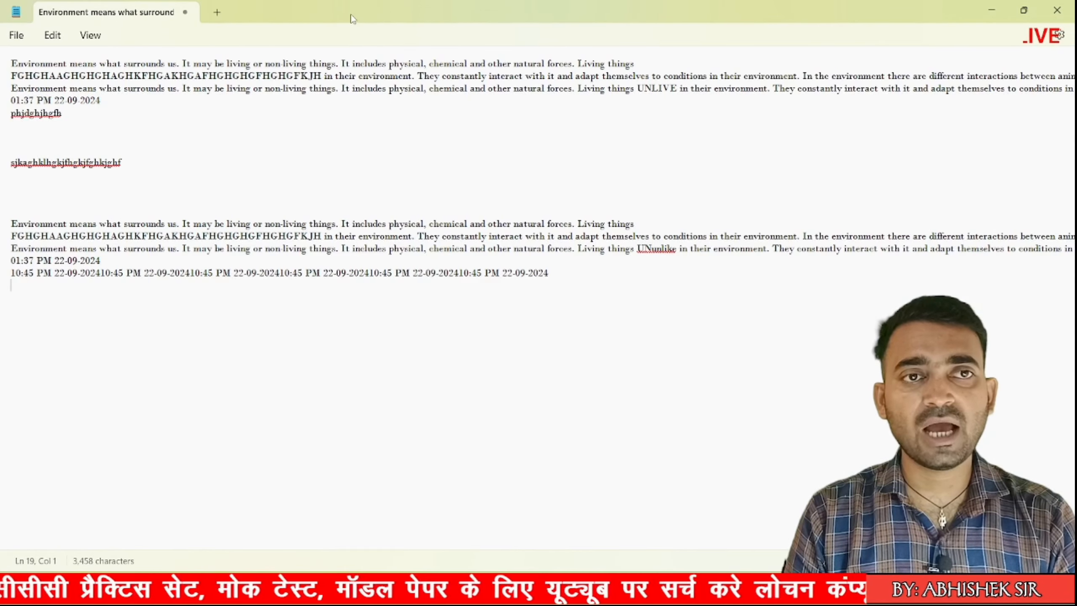
left_click(216, 11)
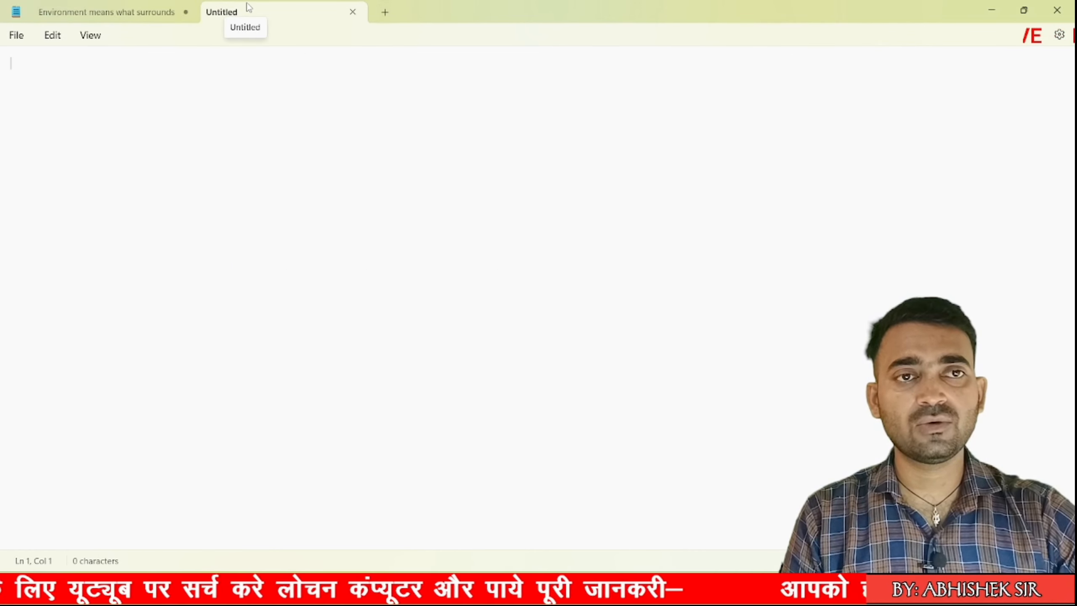
key("ctrl+w")
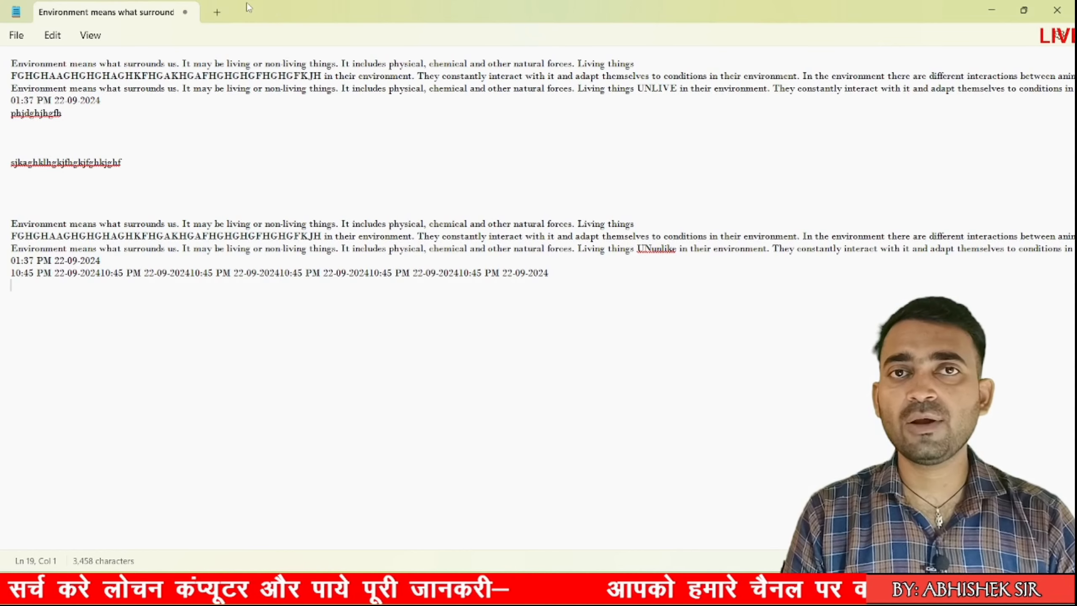
Examine the Close window command with its shortcut among the file commands, marking it with a rectangle.
left_click(16, 36)
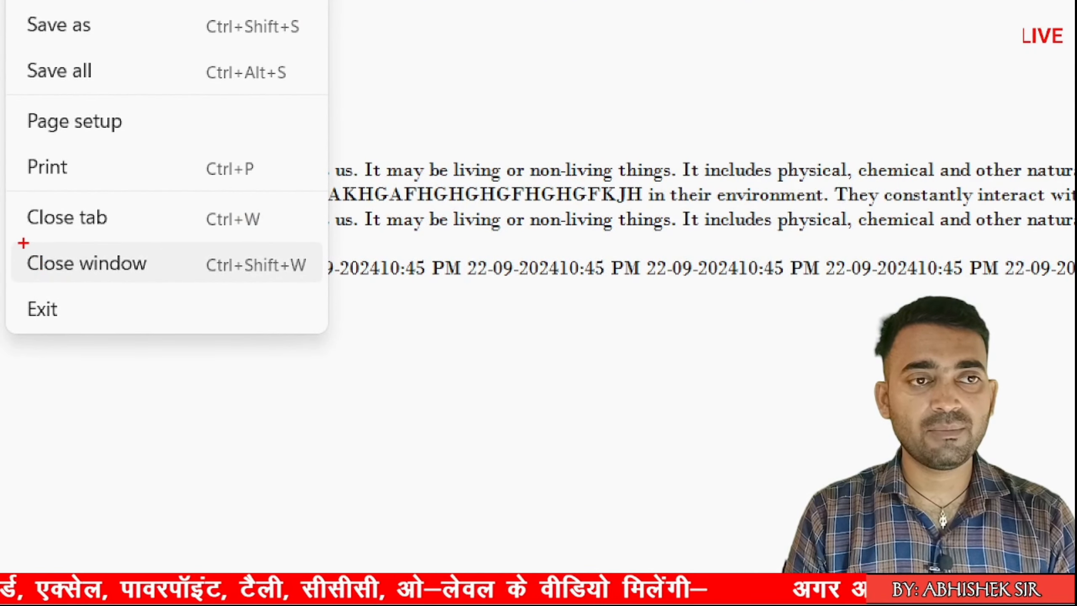
mouse_move(23, 242)
left_mouse_down()
mouse_move(56, 281)
mouse_move(70, 281)
left_mouse_up()
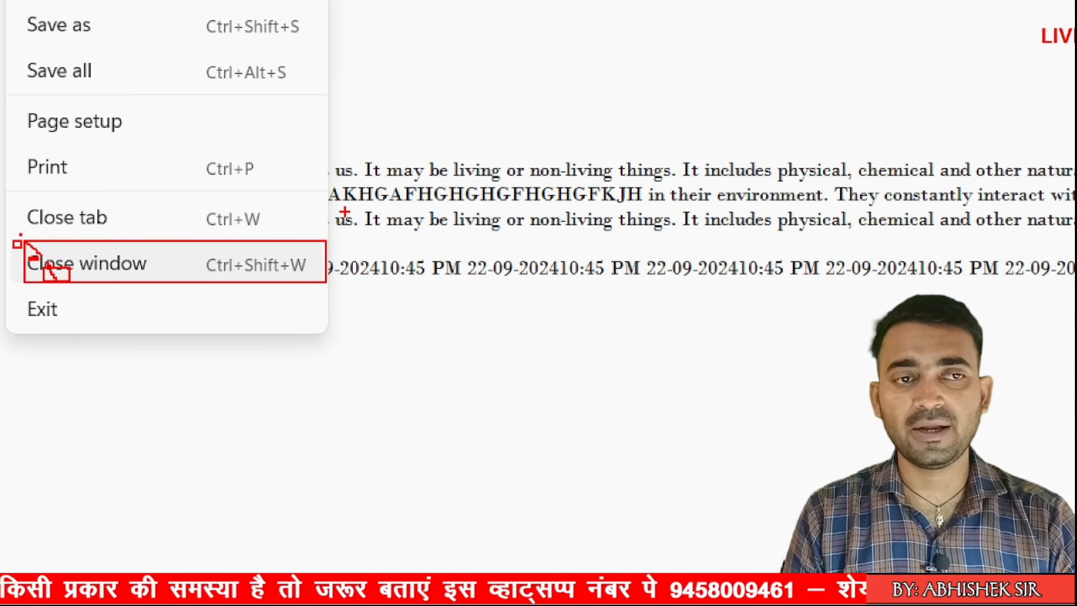
key("Escape")
left_click(359, 180)
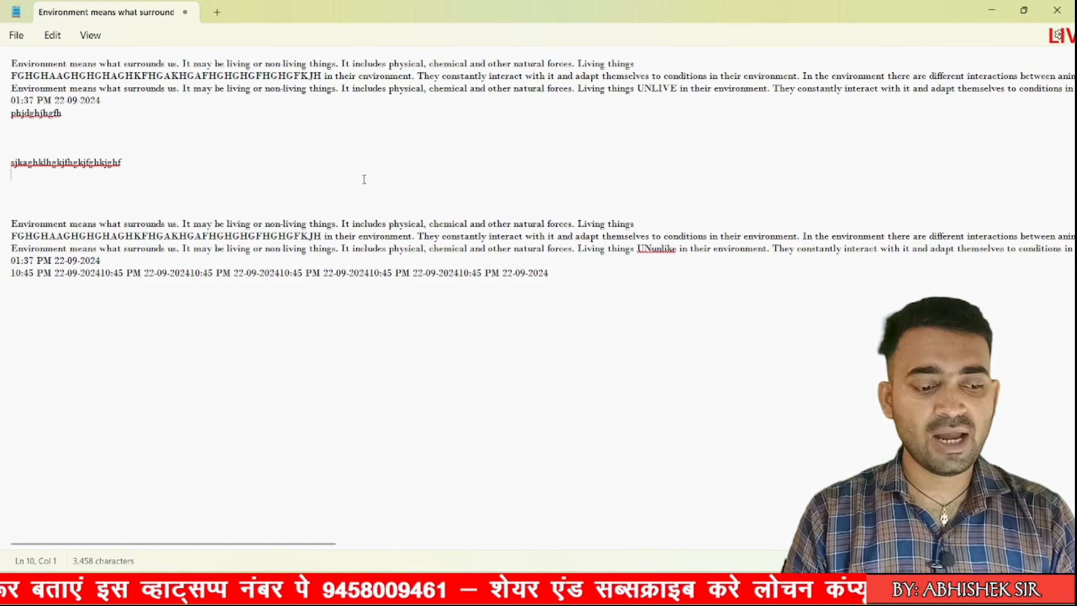
Open a new blank Notepad window, maximize it, and close that window.
key("ctrl+shift+n")
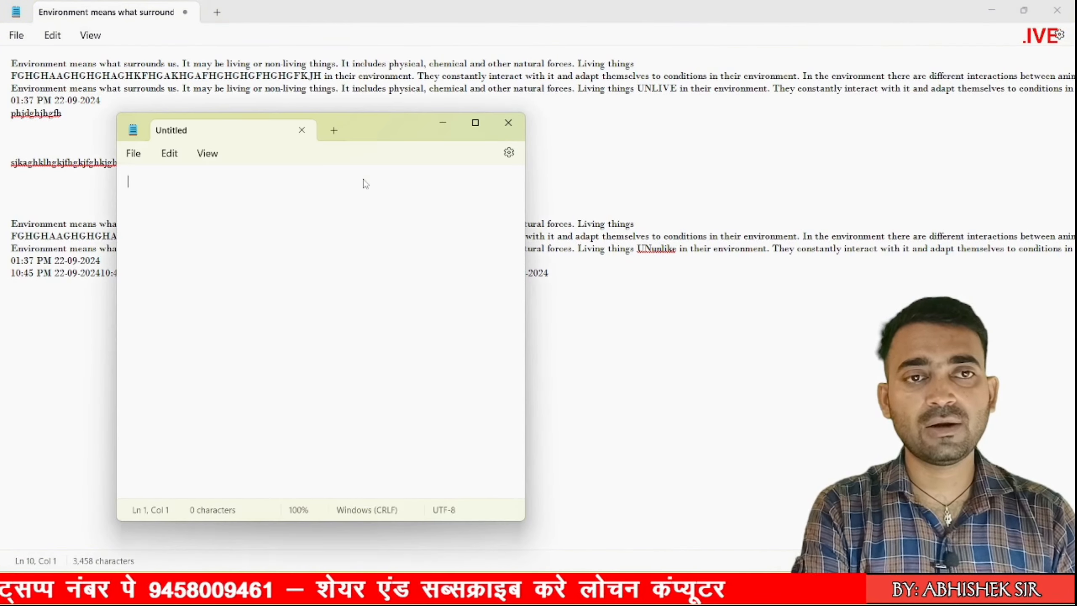
left_click(475, 122)
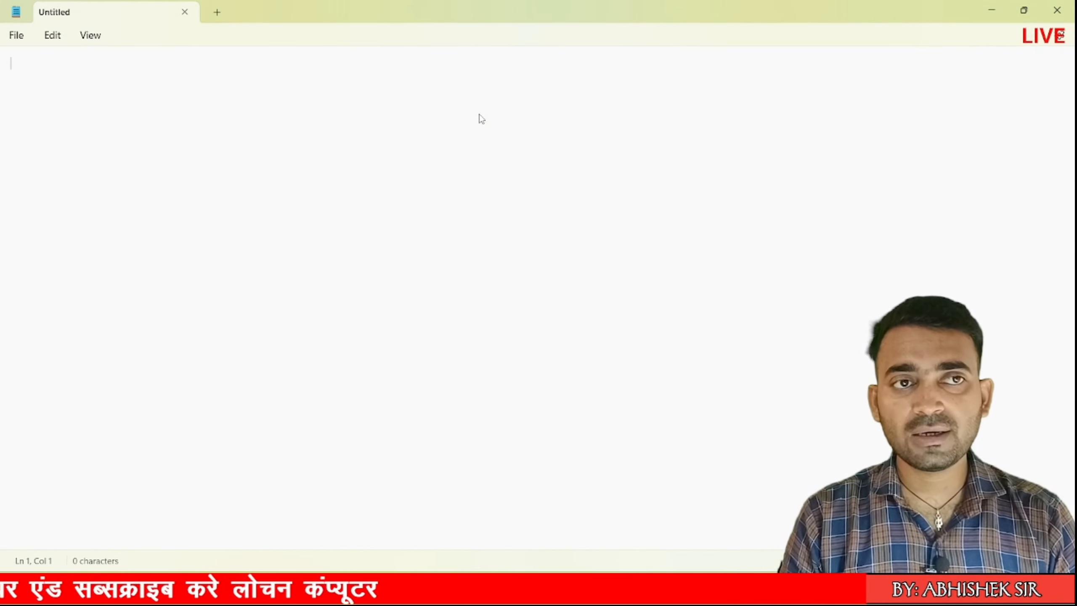
left_click(17, 38)
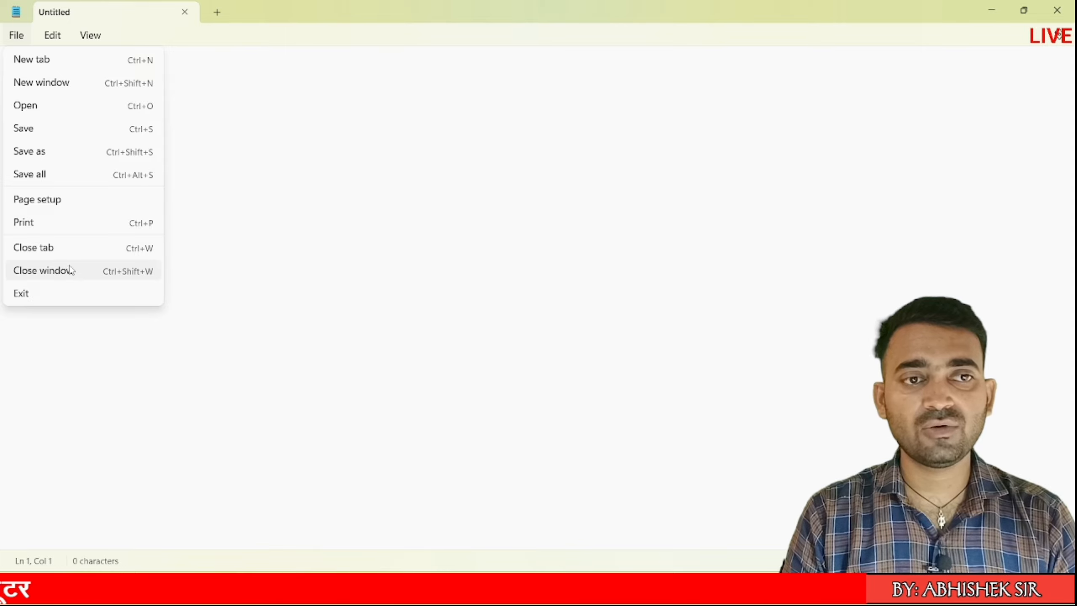
left_click(346, 243)
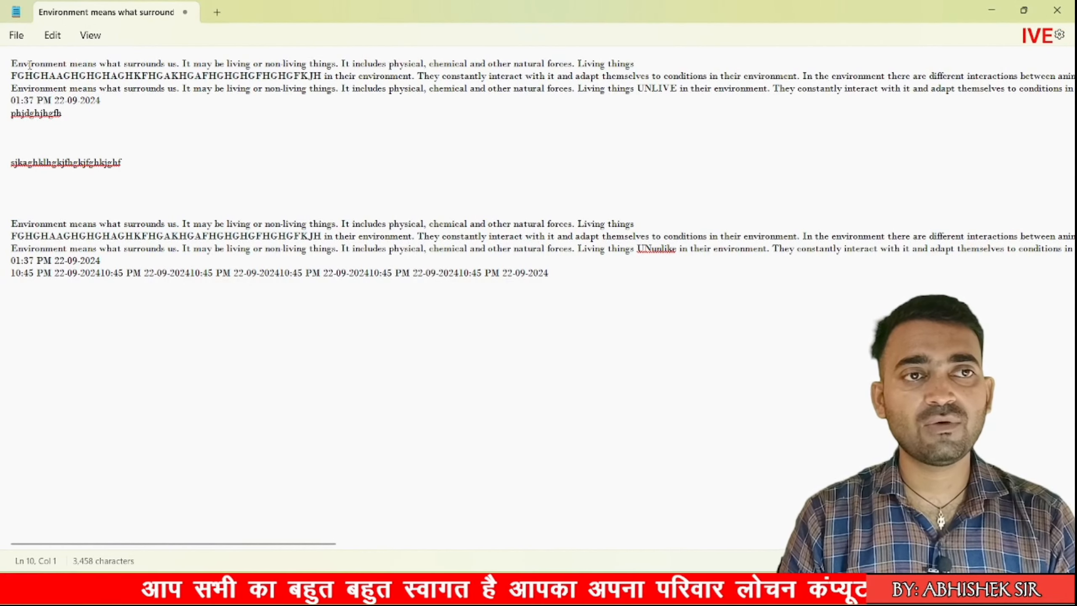
Examine the file commands and the document window's minimize, restore and close controls.
left_click(16, 35)
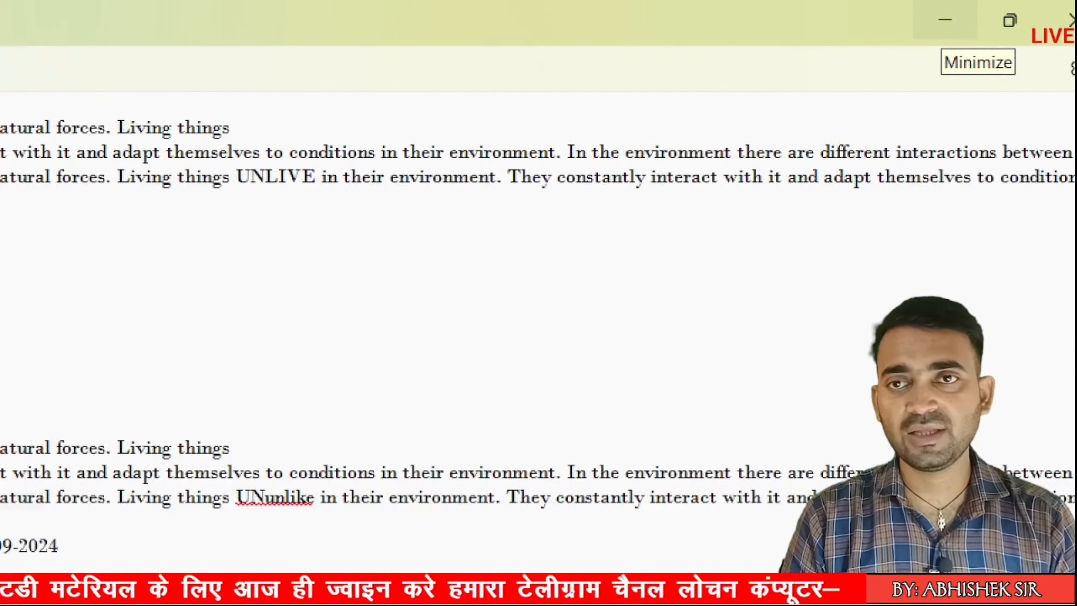
mouse_move(999, 40)
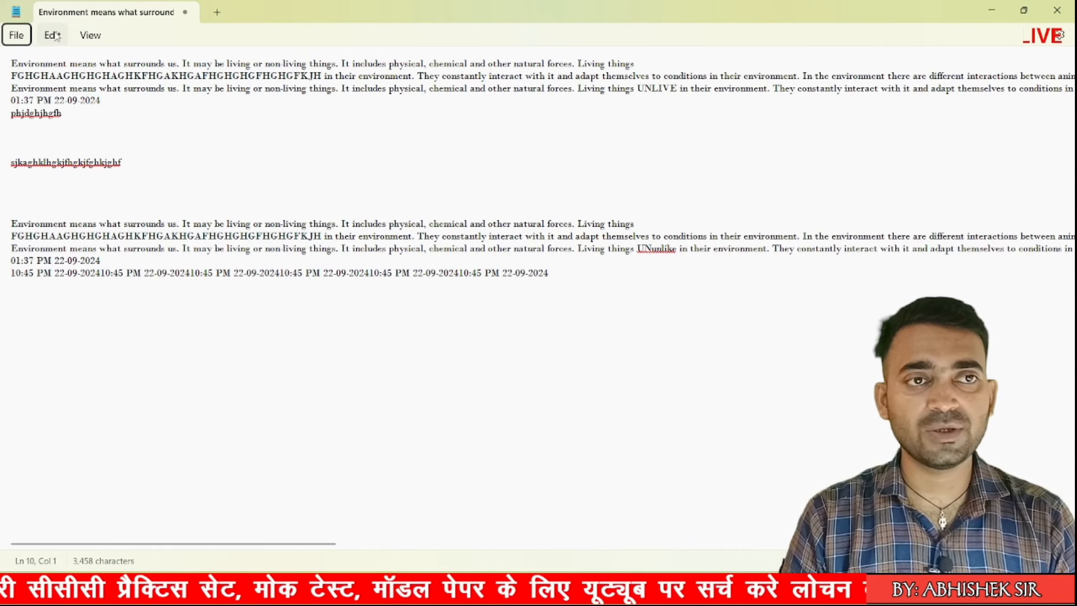
Enter "saghkjfsdgkjdfkjlhgakjhgkjlghkjhgkjhg" on the line below "phjdghjhgfh", and enlarge the displayed text.
left_click(55, 35)
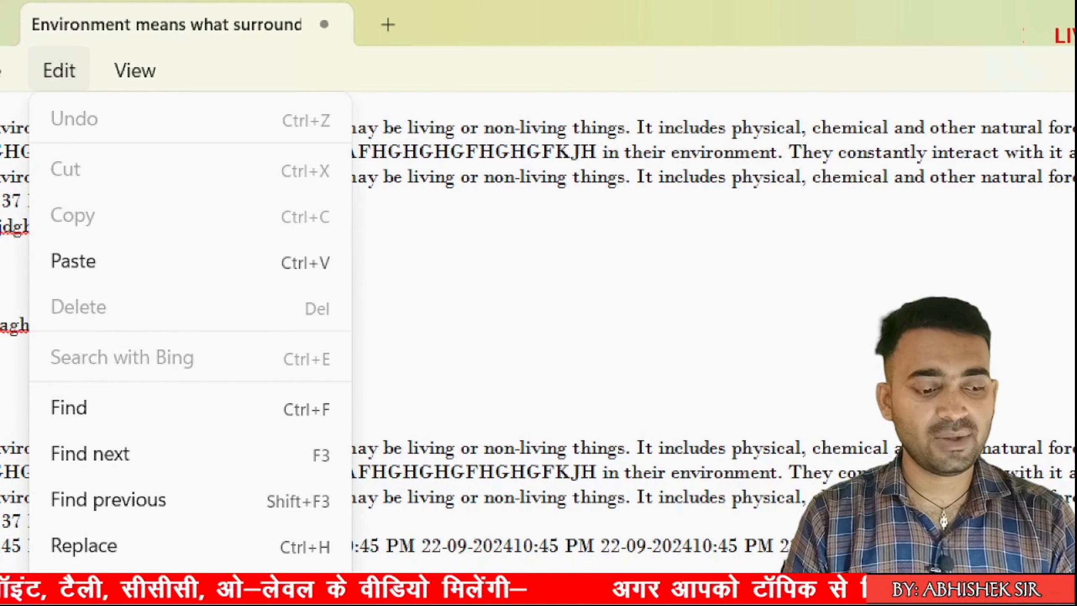
key("Escape")
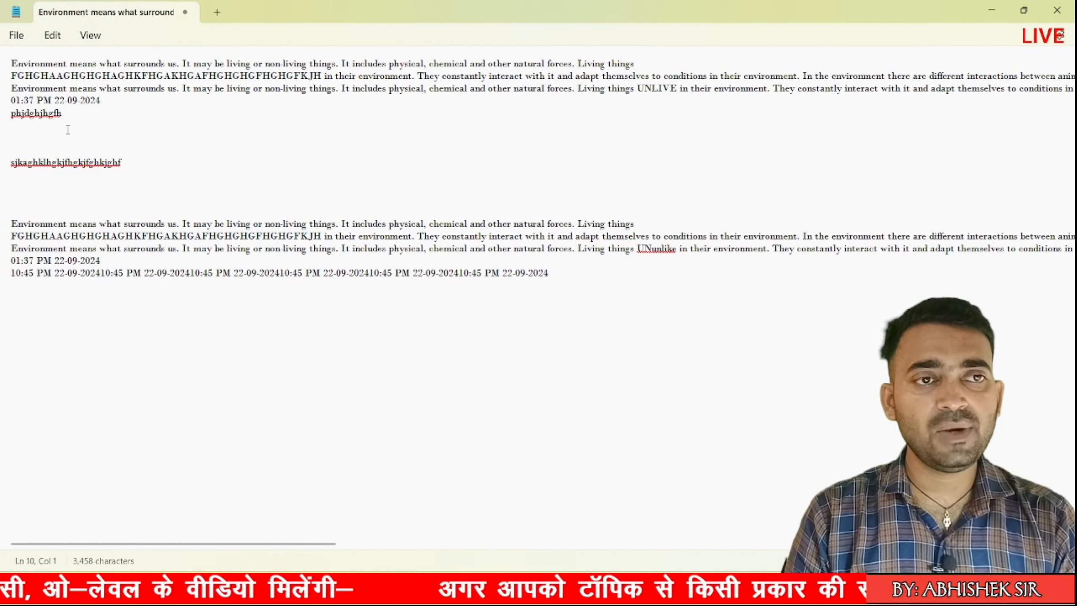
double_click(68, 130)
type("saghkjfsdgk")
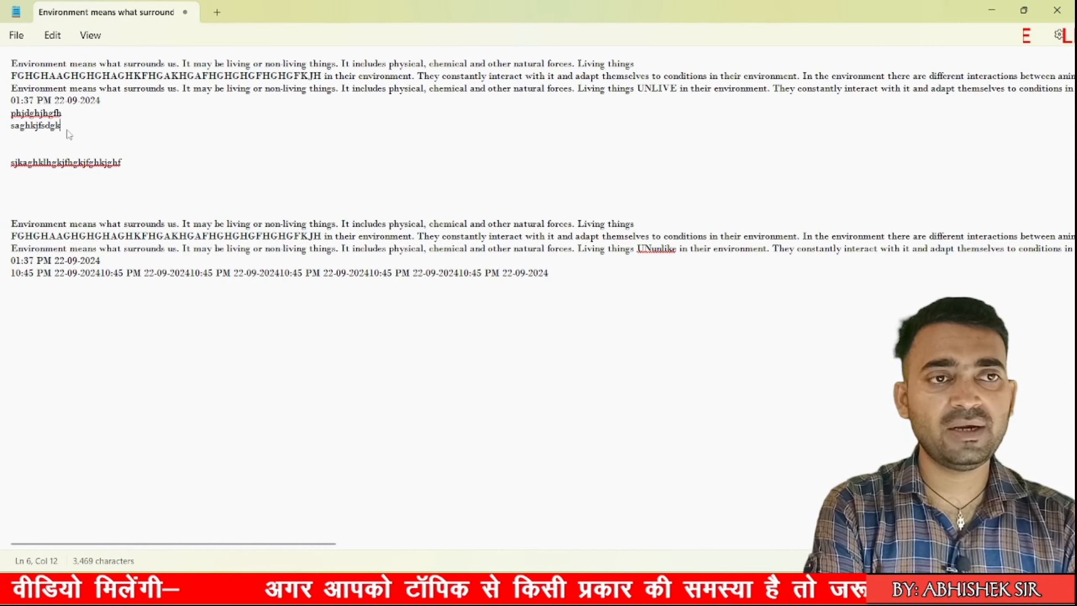
type("jdfkjlhgakjhgkjlghkjhgkjhg")
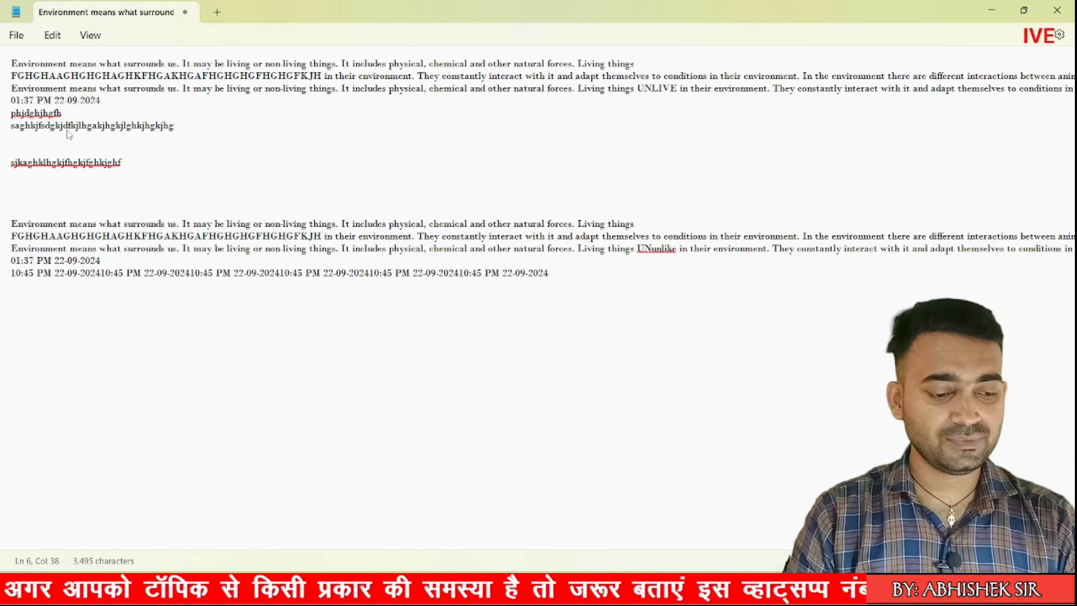
key("ctrl+a")
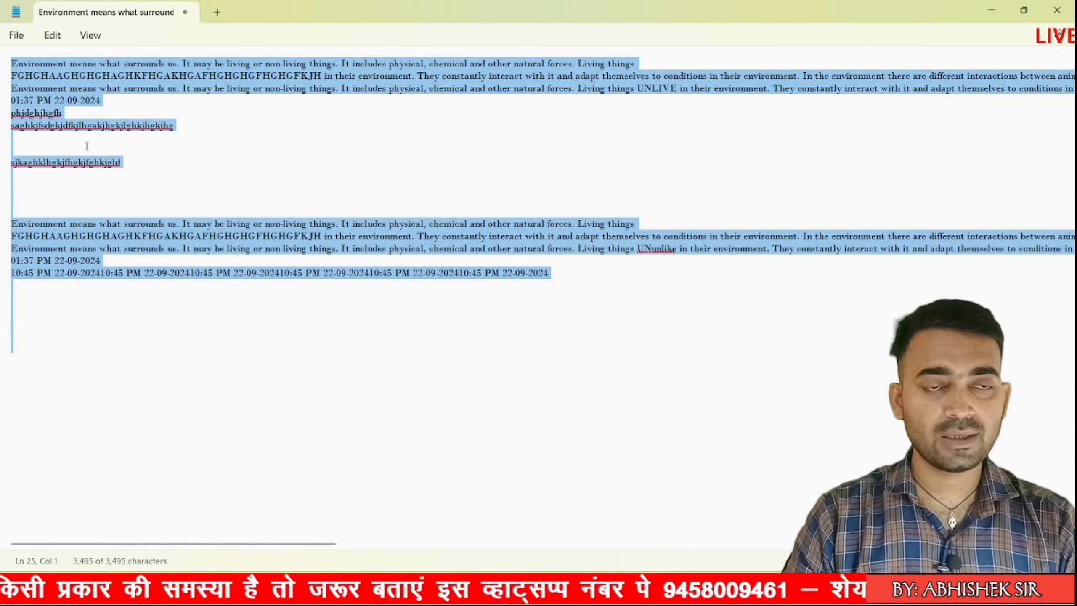
scroll(172, 138, "up", 10)
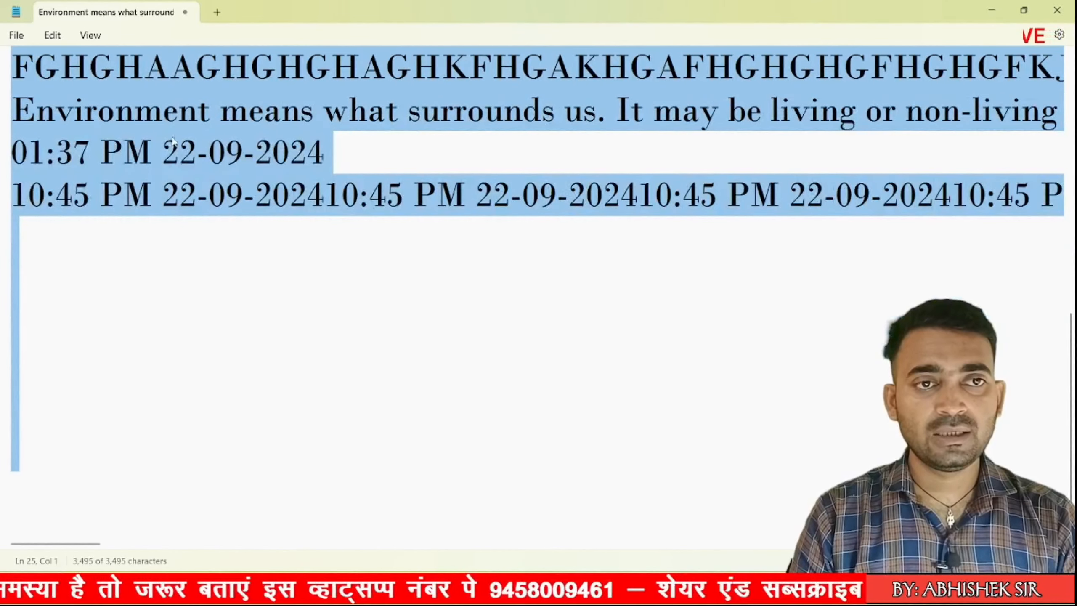
Enter "kagdfjhsgjhsdgfhdsjgiasfghijgjkkj" two lines below the repeated date-time line and undo it, and do the same with "alhtgjsarttjrjkdrjkdhgjk".
left_click(209, 294)
type("kagdfjhsgjhsdgfhdsj")
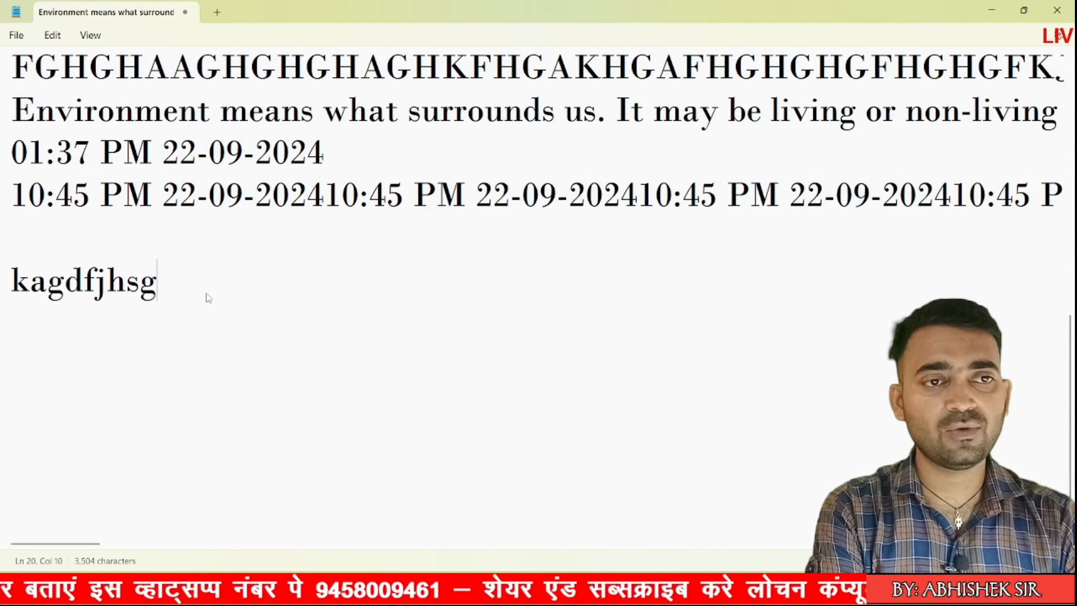
type("g")
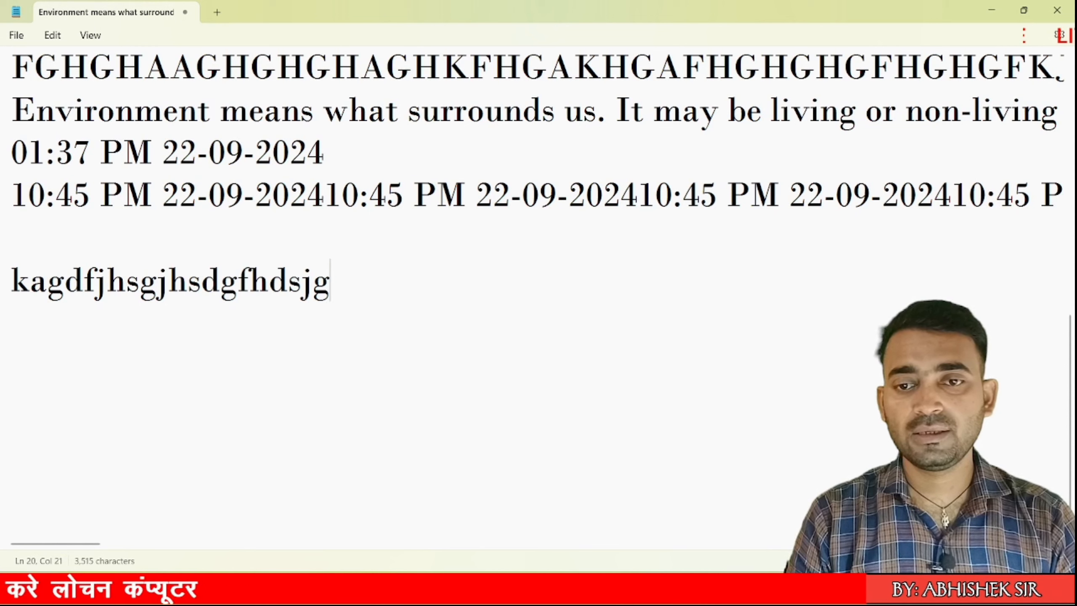
left_click(851, 589)
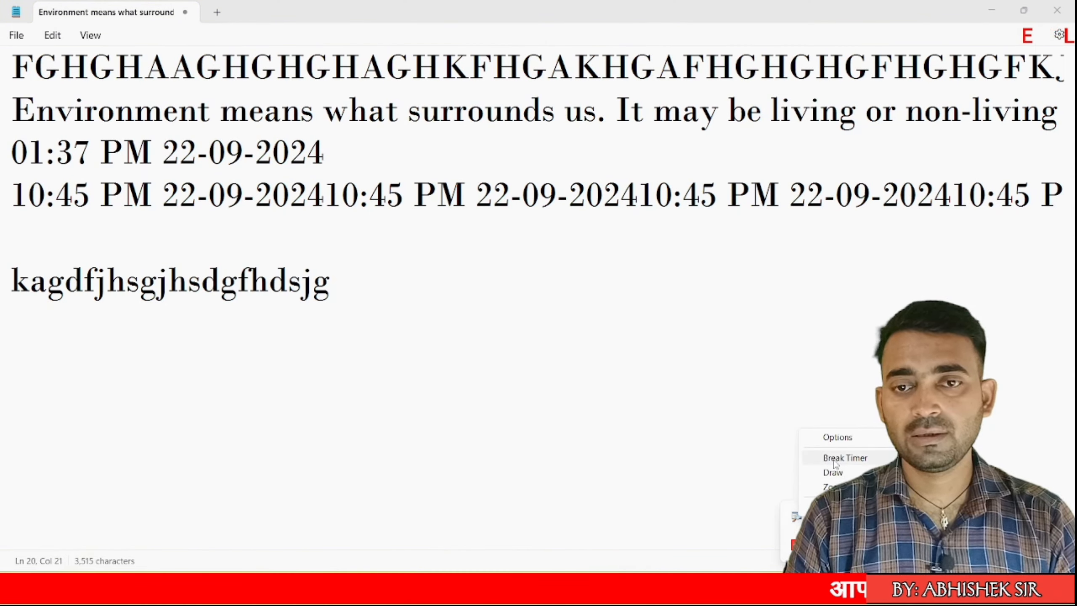
left_click(391, 301)
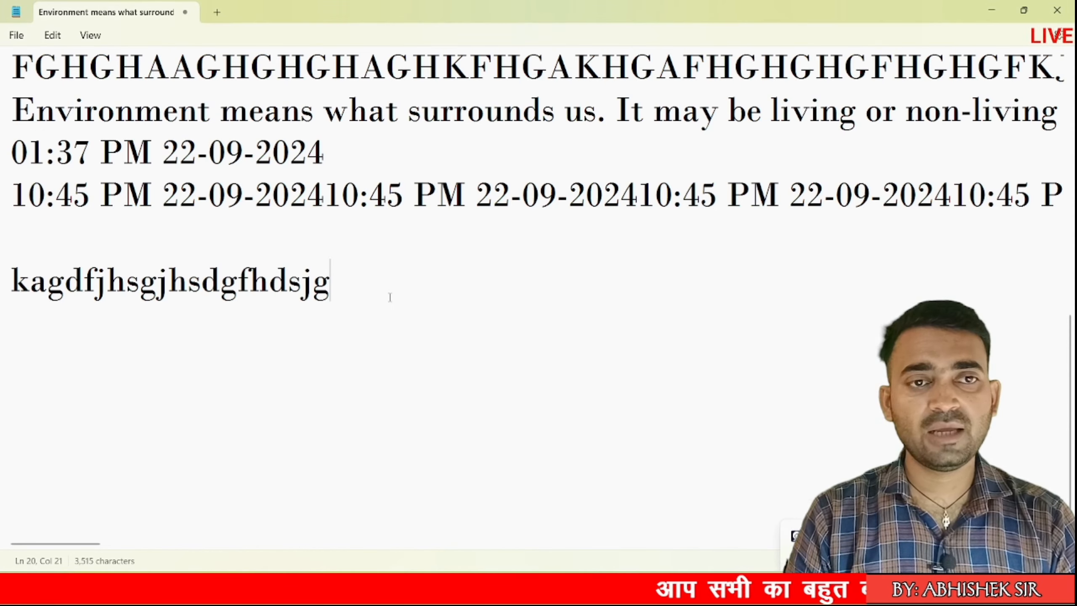
type("iasfghijgjkkj")
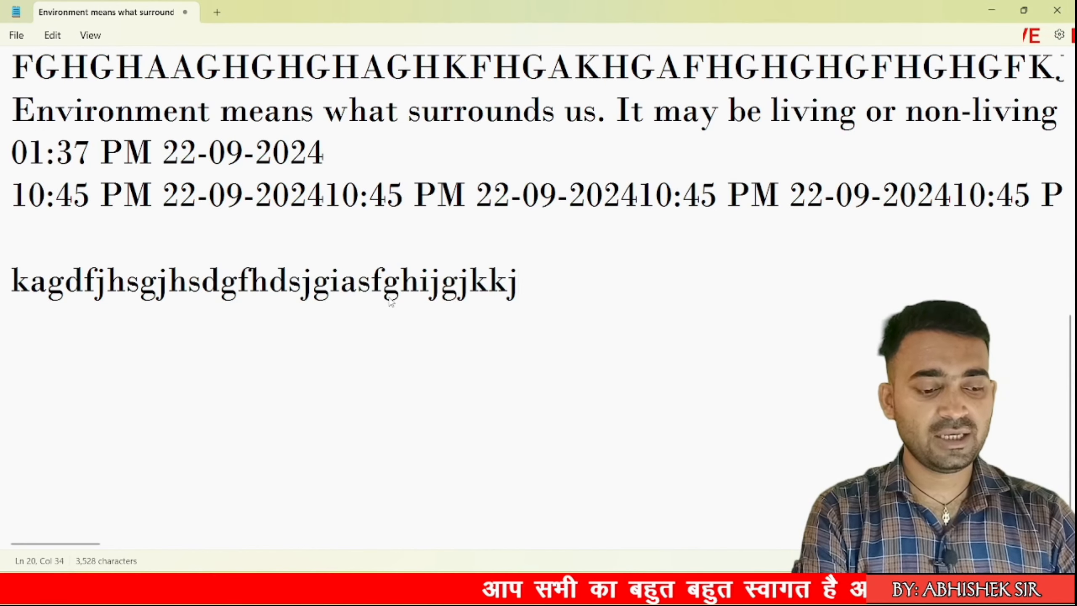
key("ctrl+z")
key("ctrl+z")
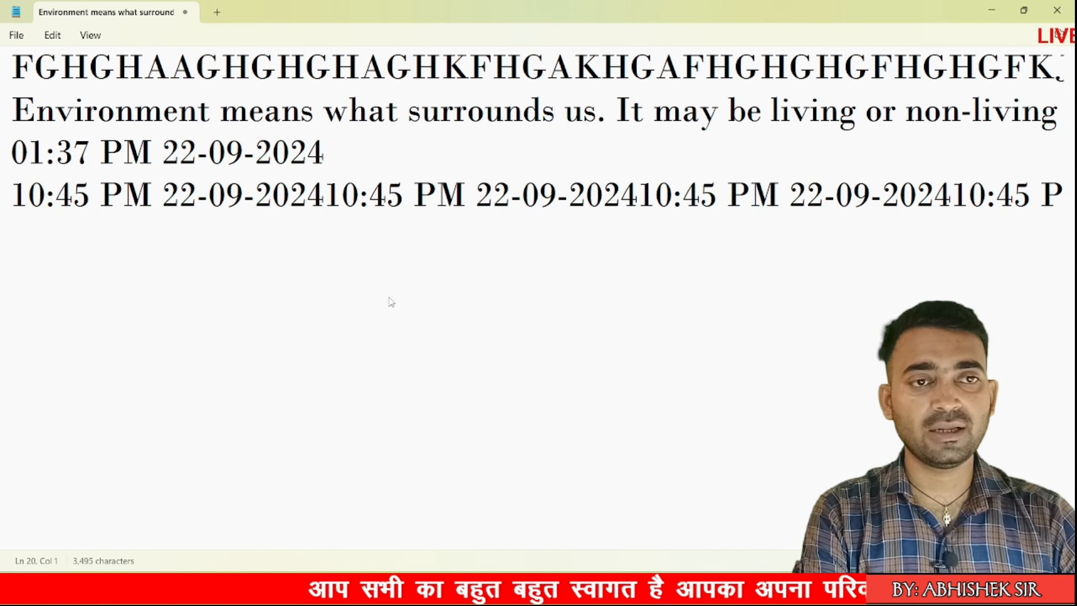
type("alhtgjsarttjrjkdrjkdhgjk")
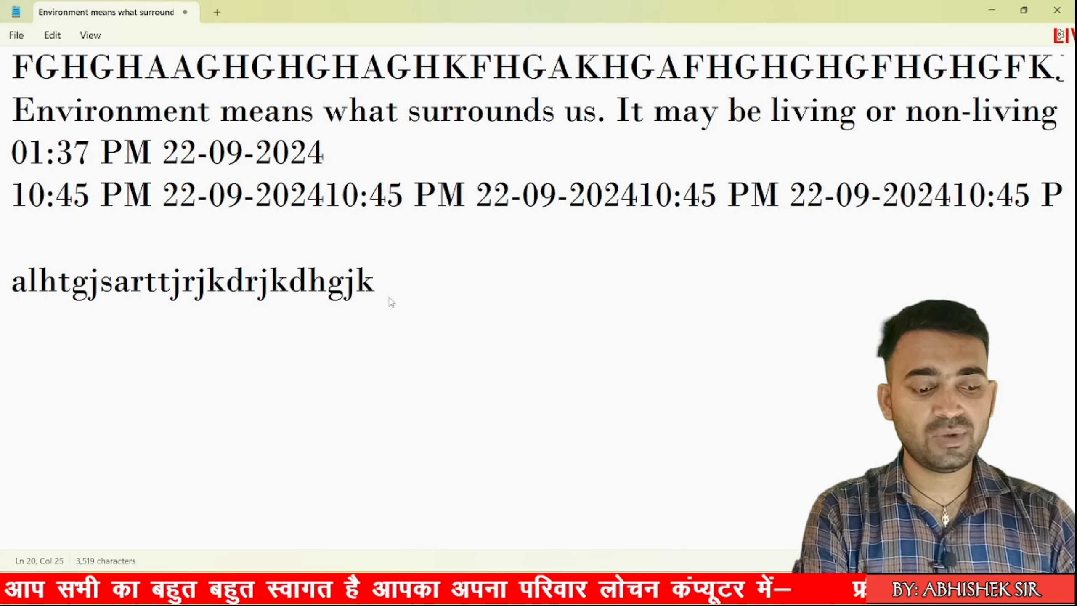
key("ctrl+z")
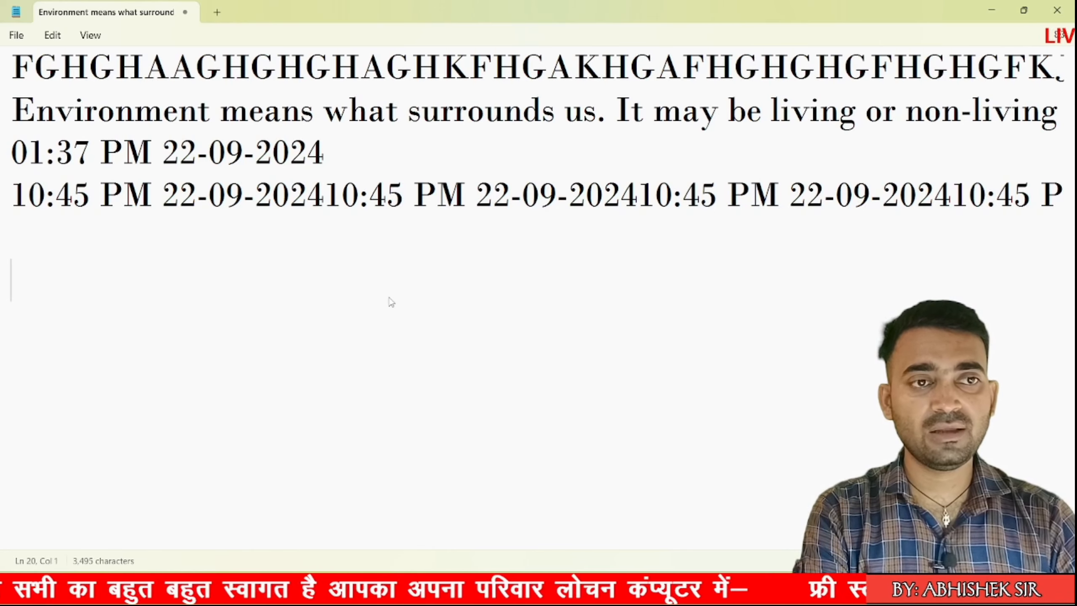
left_click(53, 35)
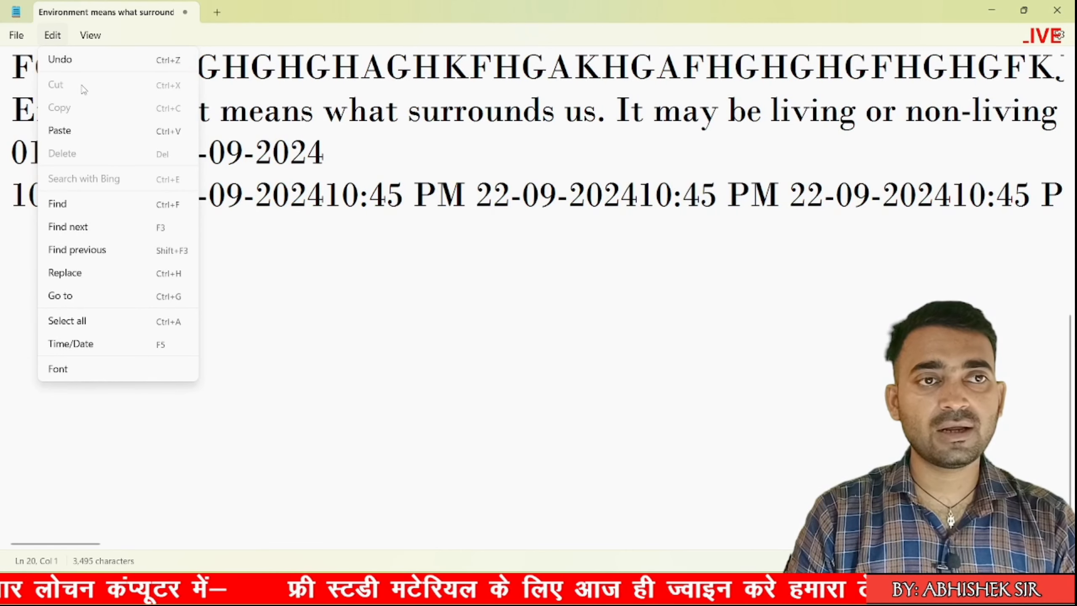
left_click(373, 223)
left_click(12, 195)
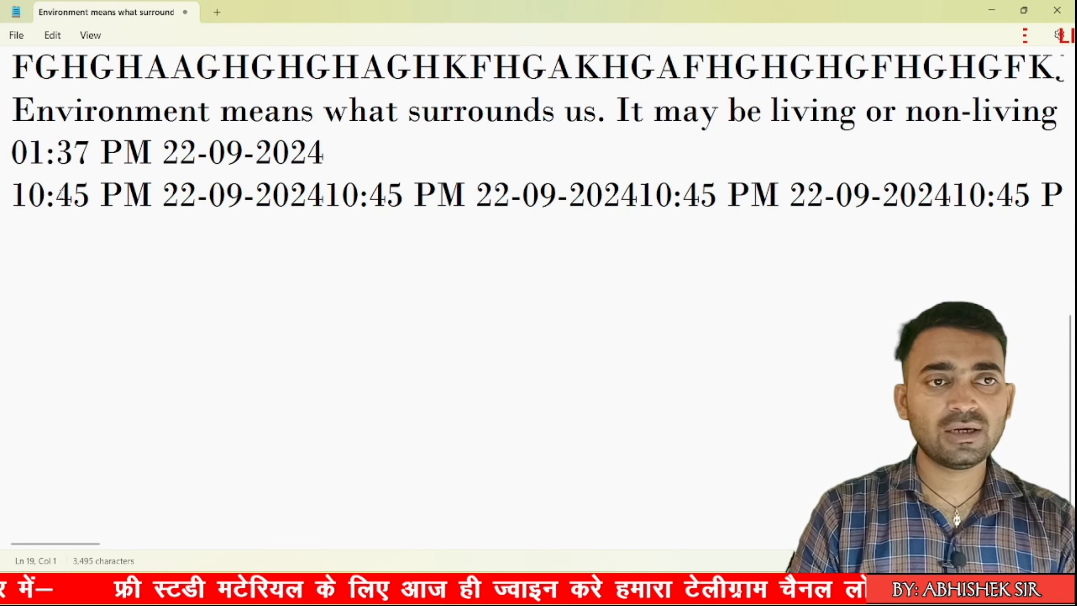
key("Up")
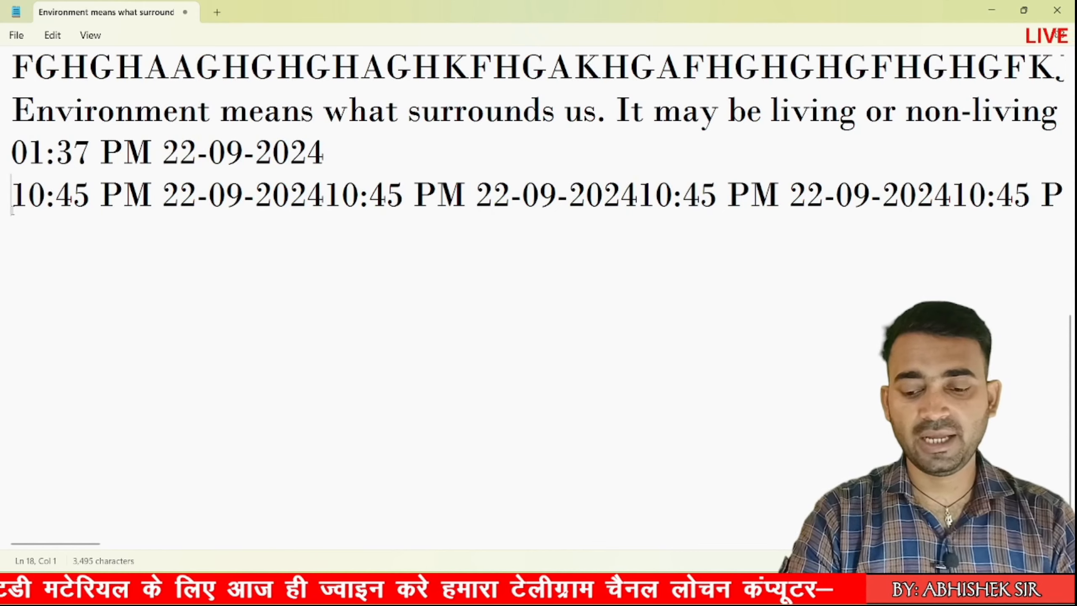
key("shift+Right")
key("shift+Right")
key("shift+Right")
key("shift+Right")
key("shift+Right")
key("shift+Right")
key("shift+Right")
key("shift+Right")
key("shift+Right")
key("shift+Right")
key("shift+Right")
key("shift+Right")
key("shift+Right")
key("shift+Right")
key("shift+Right")
key("shift+Right")
key("shift+Right")
key("shift+Right")
key("shift+Right")
key("shift+Right")
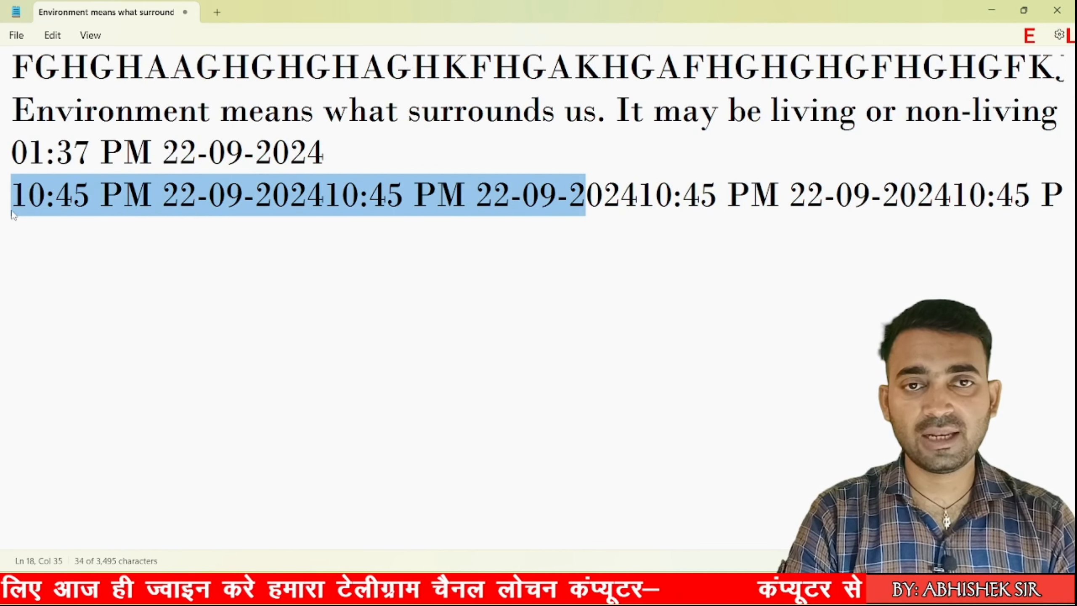
key("shift+Right")
key("shift+Right")
key("shift+Right")
key("shift+Right")
key("shift+Right")
key("shift+Right")
key("shift+Right")
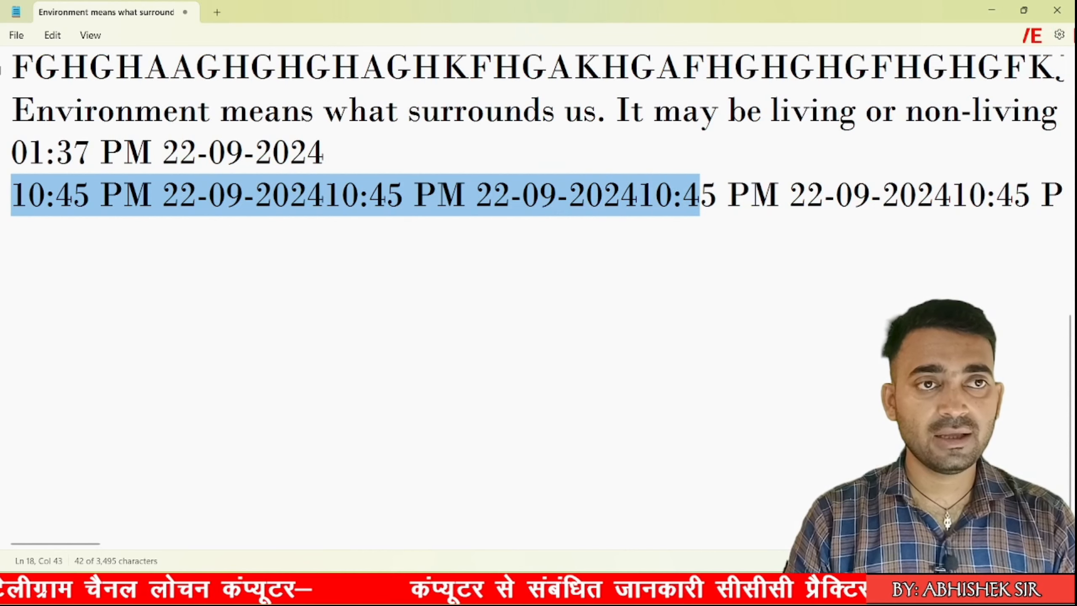
left_click(52, 36)
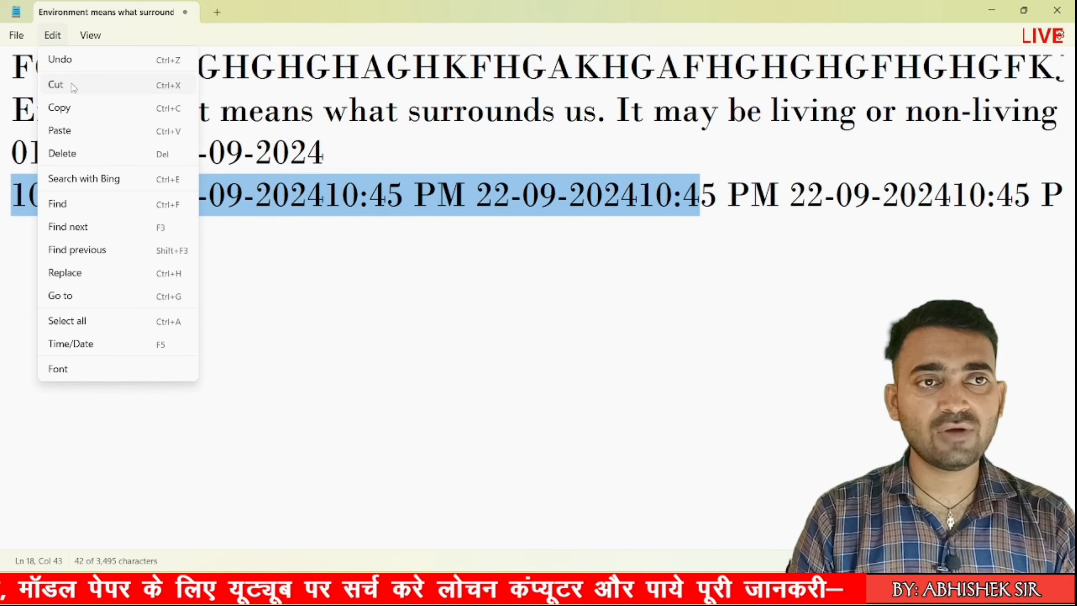
left_click(73, 87)
Paste the cut date-time text on line 24, below the remaining text.
left_click(58, 36)
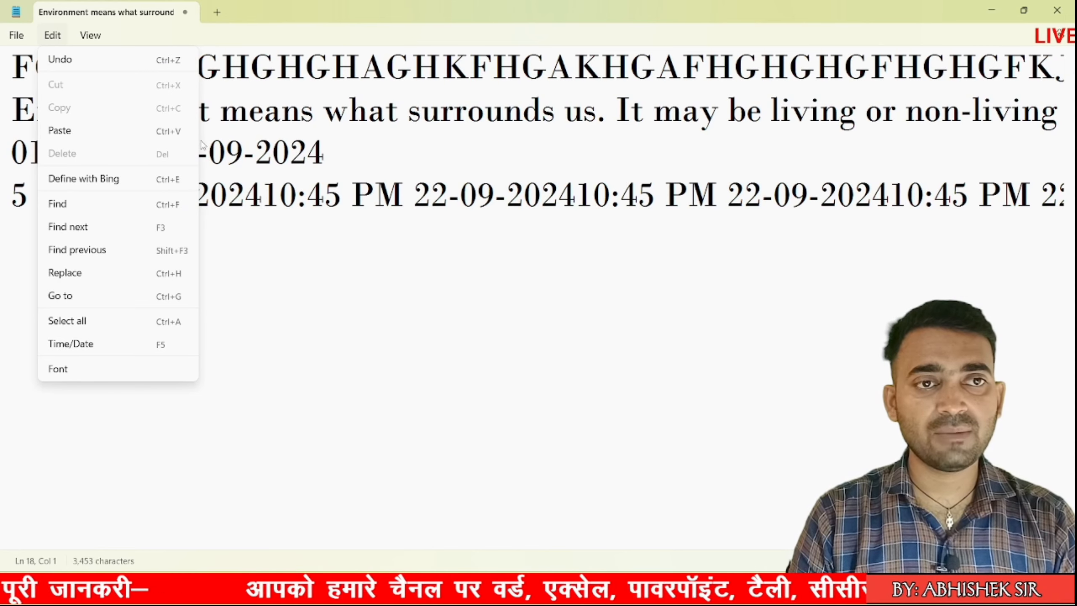
left_click(33, 335)
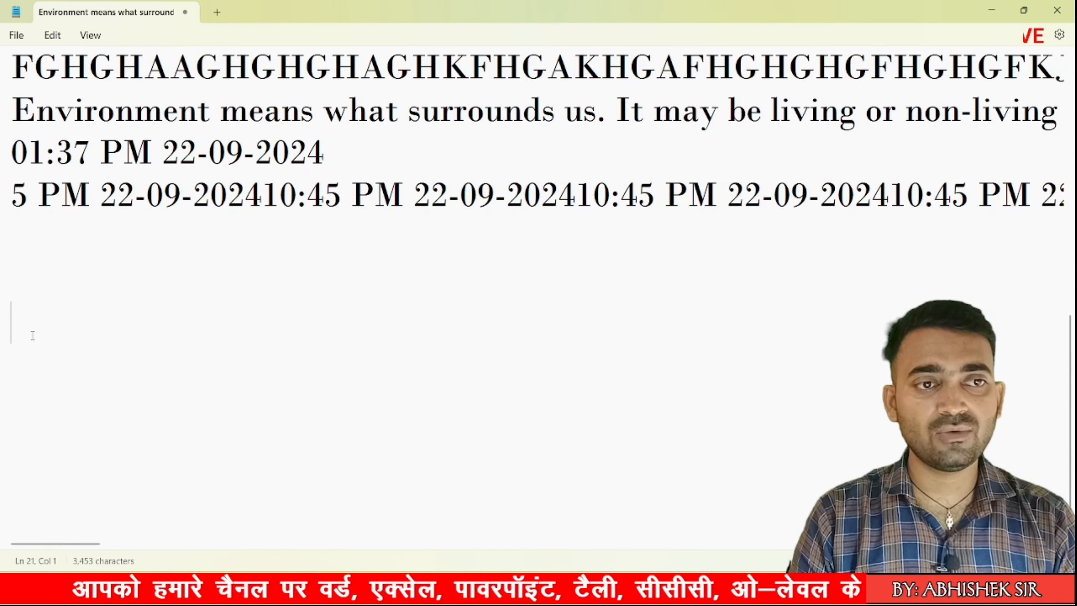
key("Down")
key("Down")
key("Down")
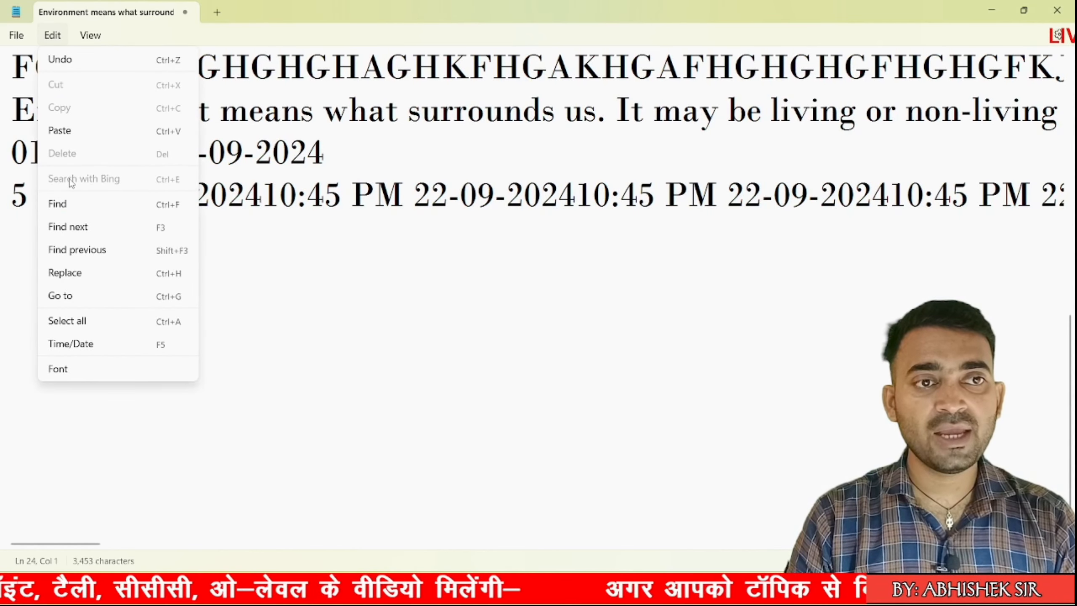
left_click(74, 131)
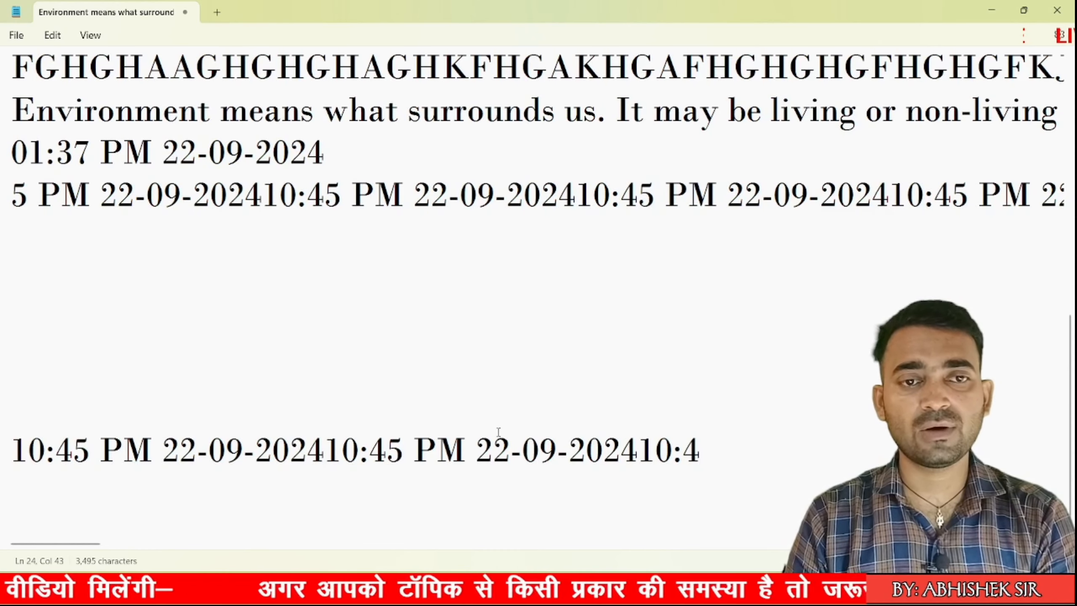
Copy the whole pasted date-time line on line 24 with the Copy command.
left_click(53, 36)
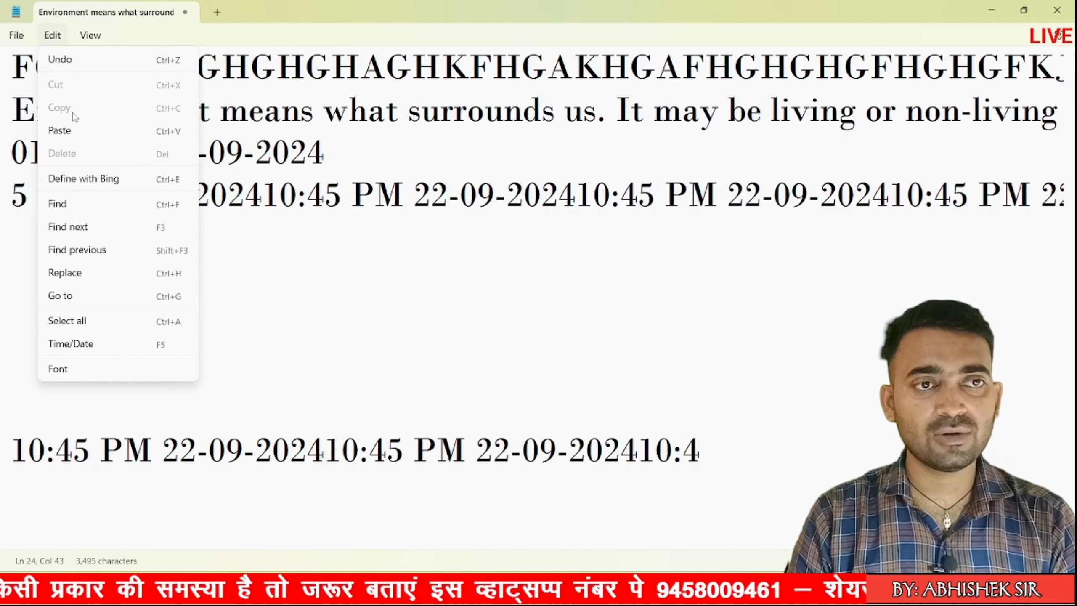
left_click(344, 207)
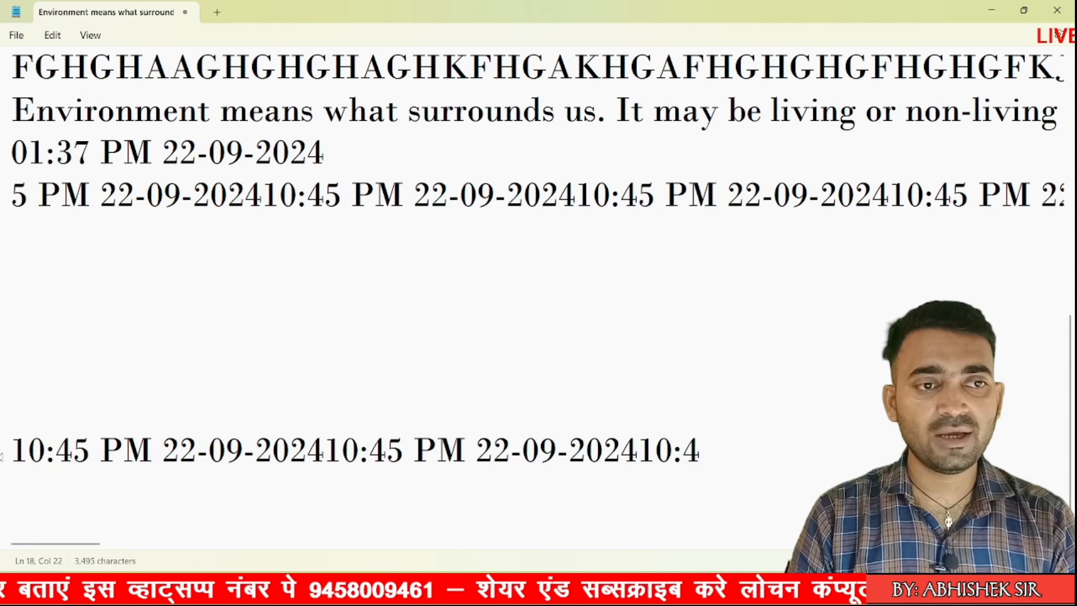
triple_click(2, 456)
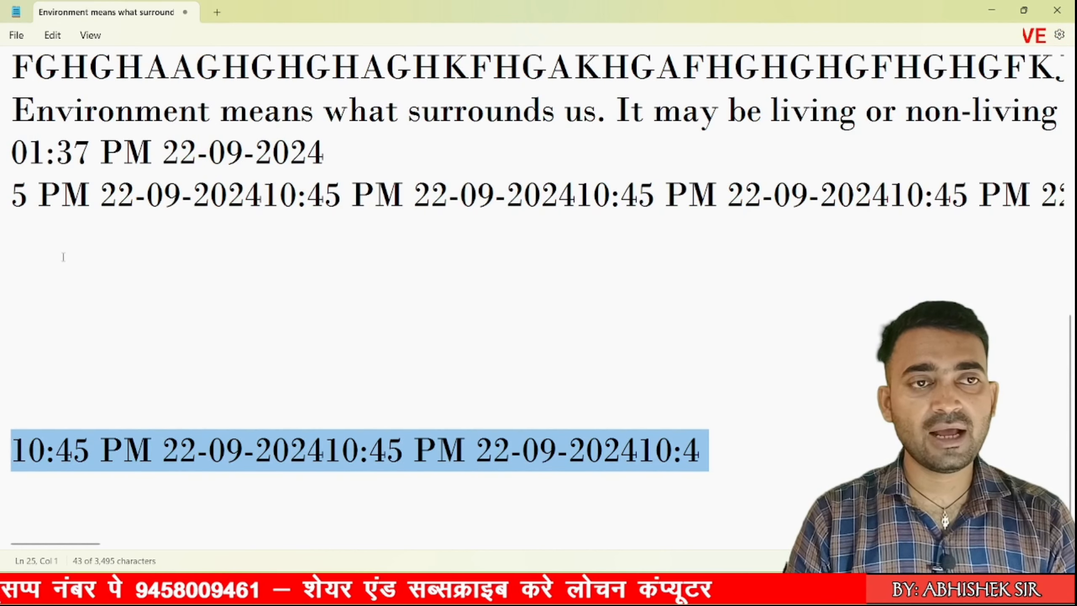
left_click(53, 37)
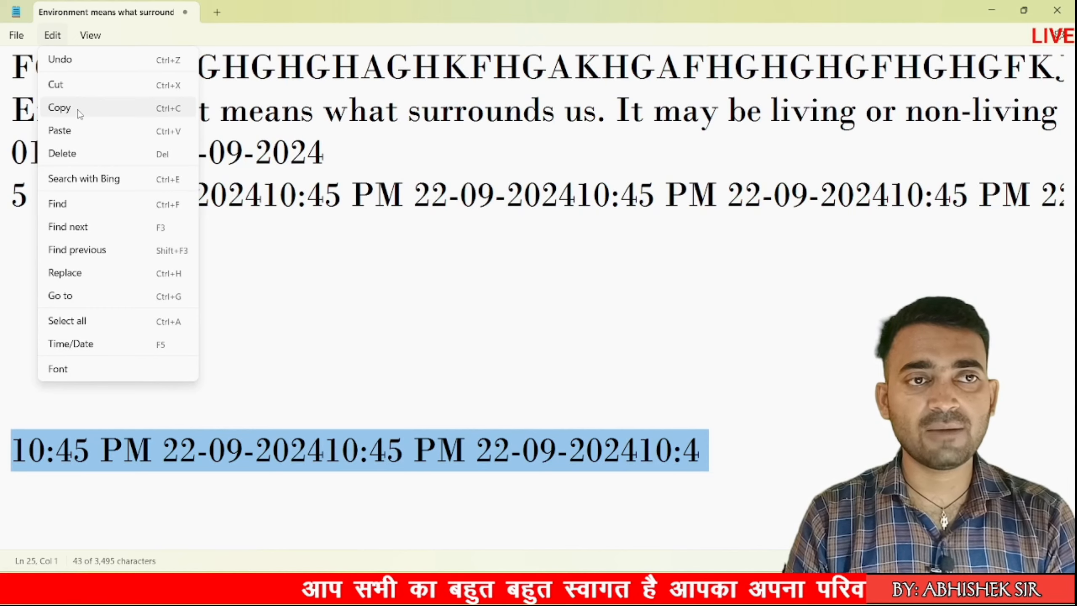
left_click(79, 112)
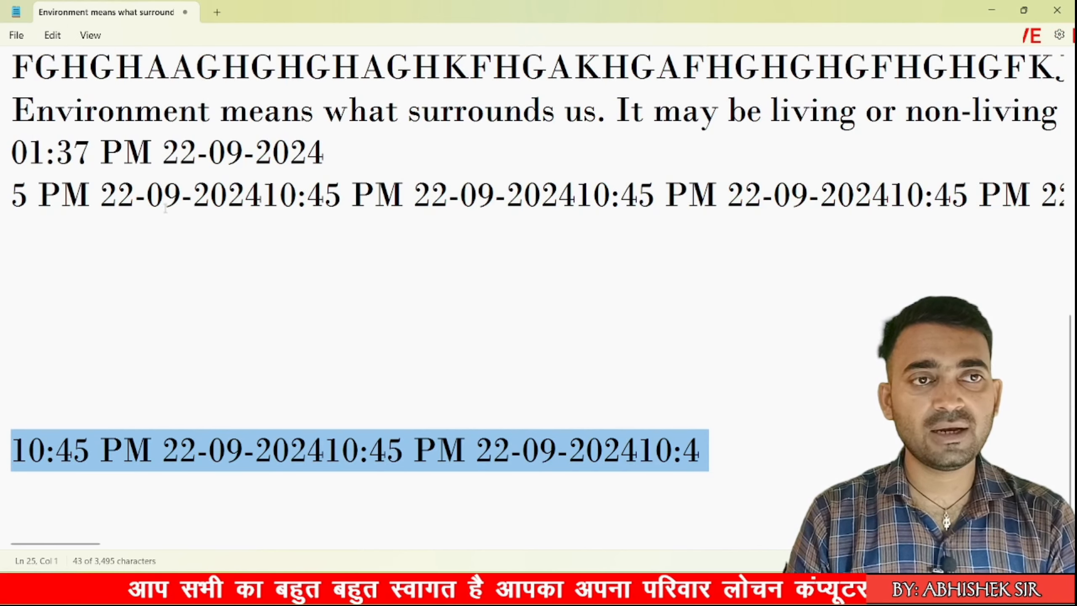
Add eight line breaks after the date-time text on line 24 and paste the copied line on line 32.
scroll(212, 261, "up", 1)
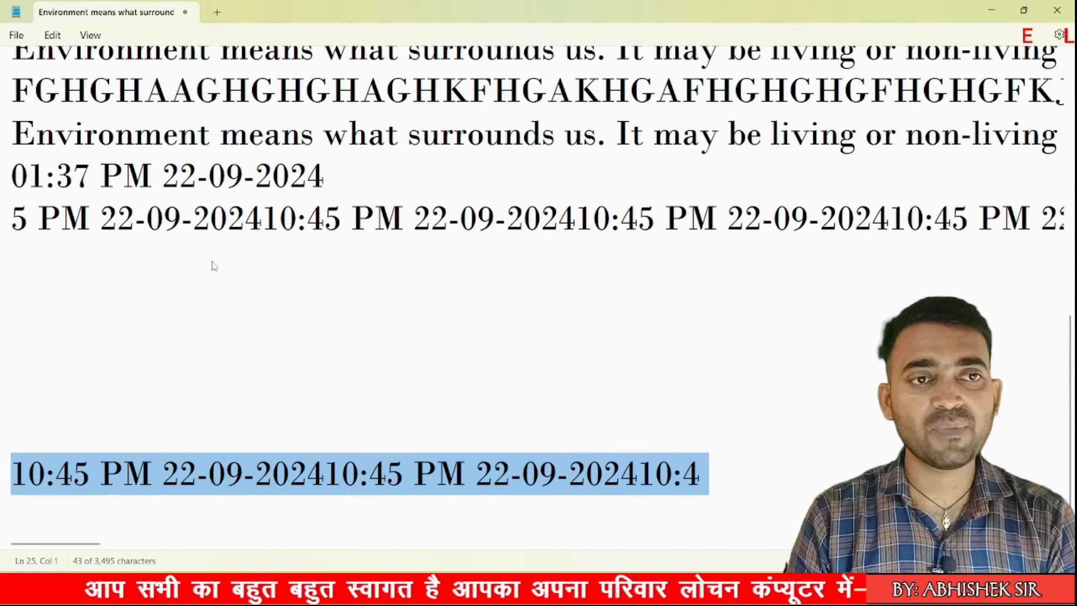
left_click(736, 479)
key("Return")
key("Return")
key("Return")
key("Return")
key("Return")
key("Return")
key("Return")
key("Return")
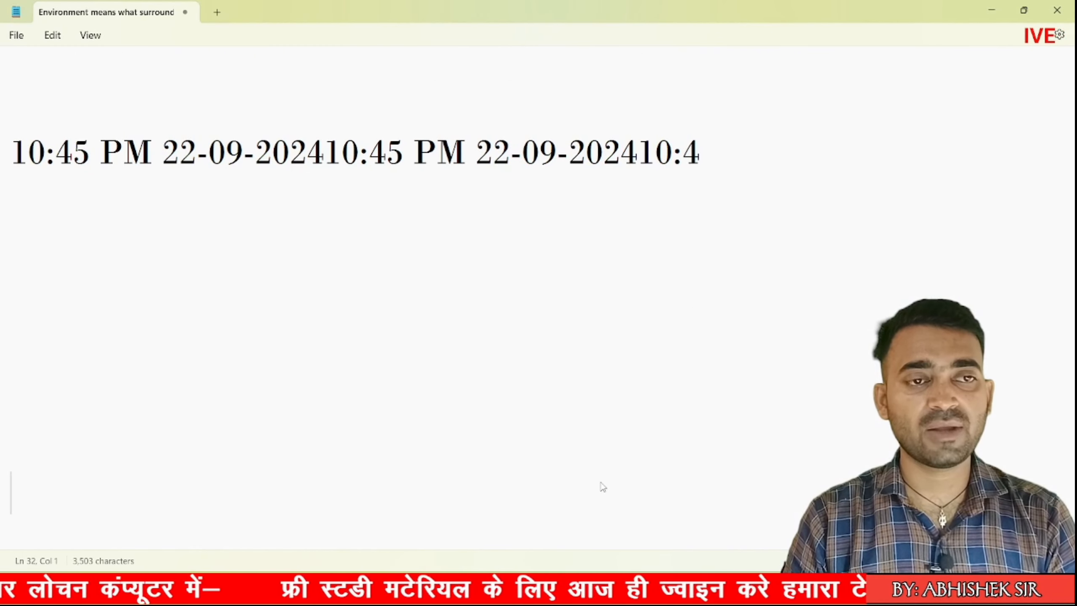
key("ctrl+v")
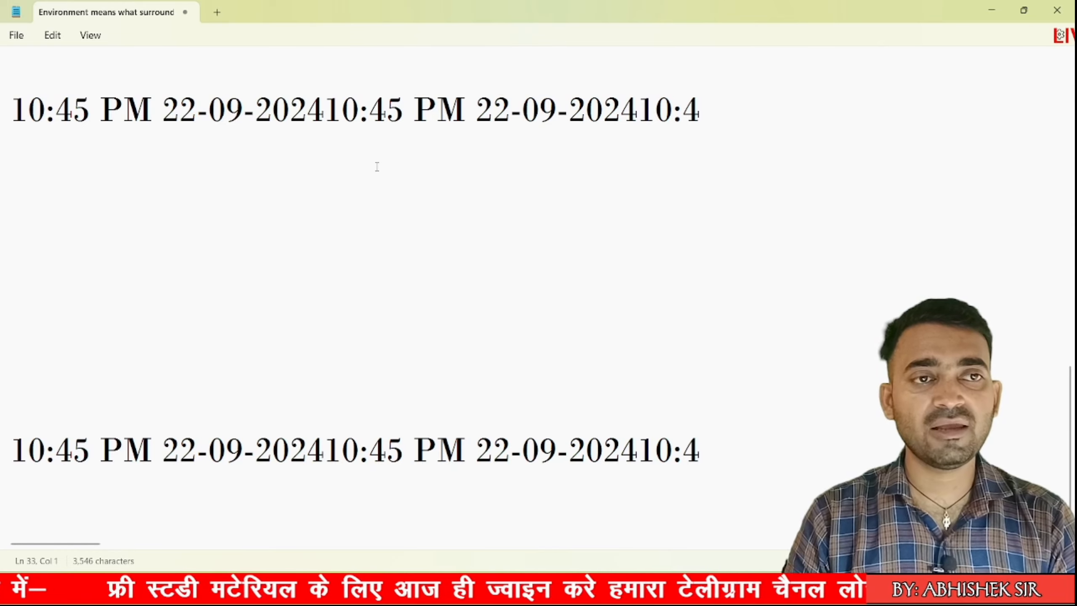
Undo the paste of the date-time line on line 32.
left_click(27, 115)
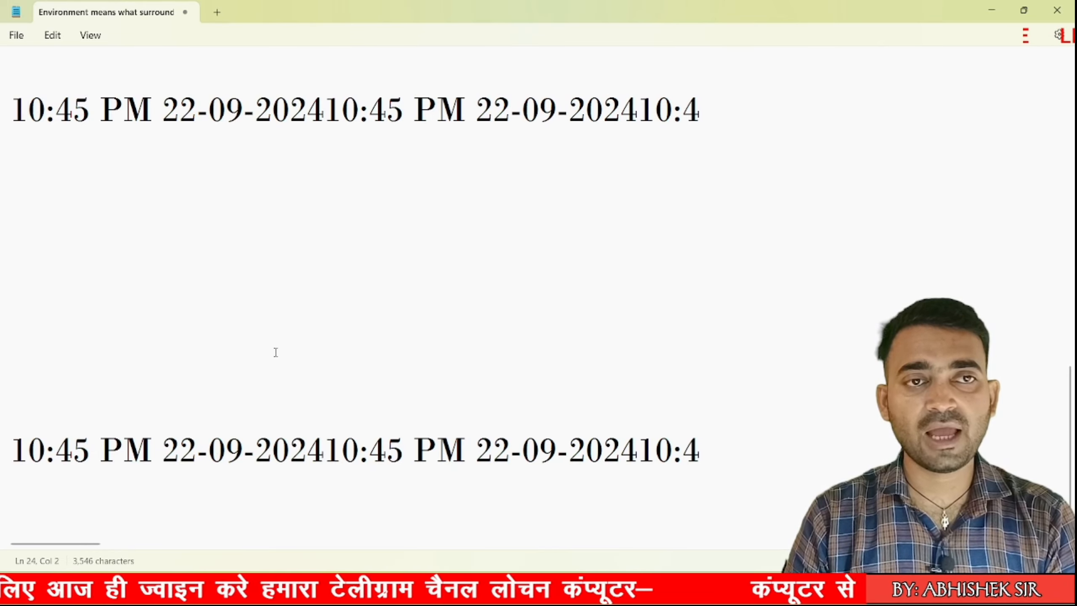
left_click(50, 38)
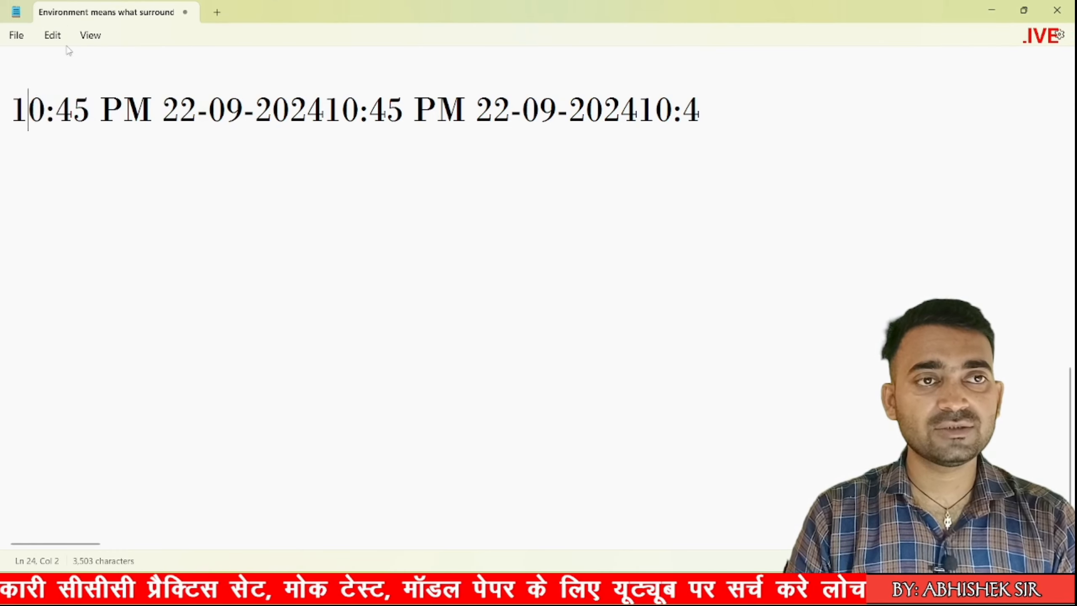
left_click(59, 38)
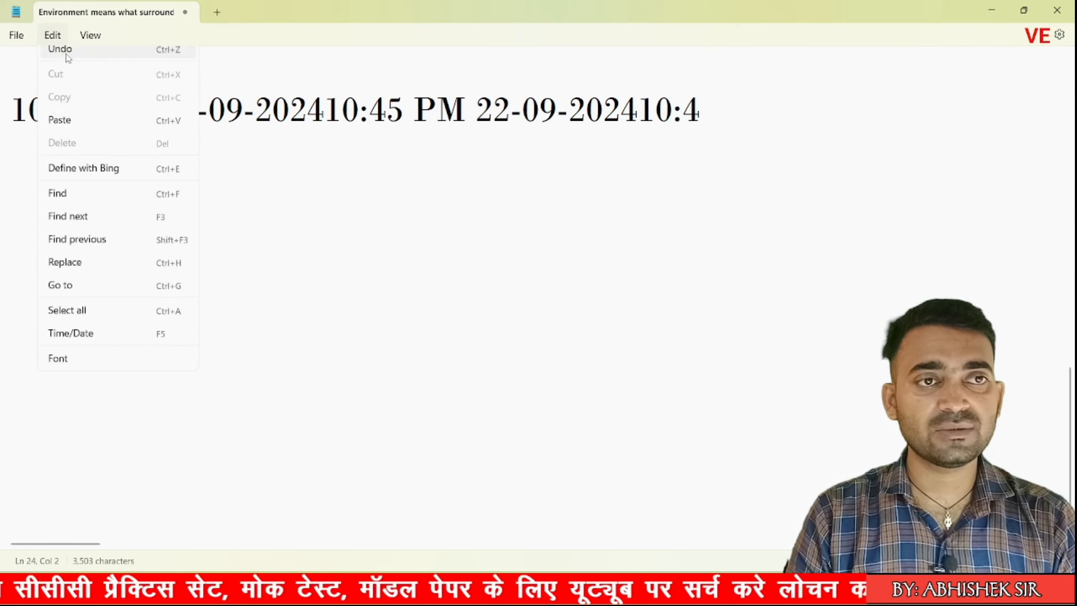
left_click(731, 126)
Remove the whole date-time text on line 24 with the Delete command.
left_click_drag(704, 112, 12, 111)
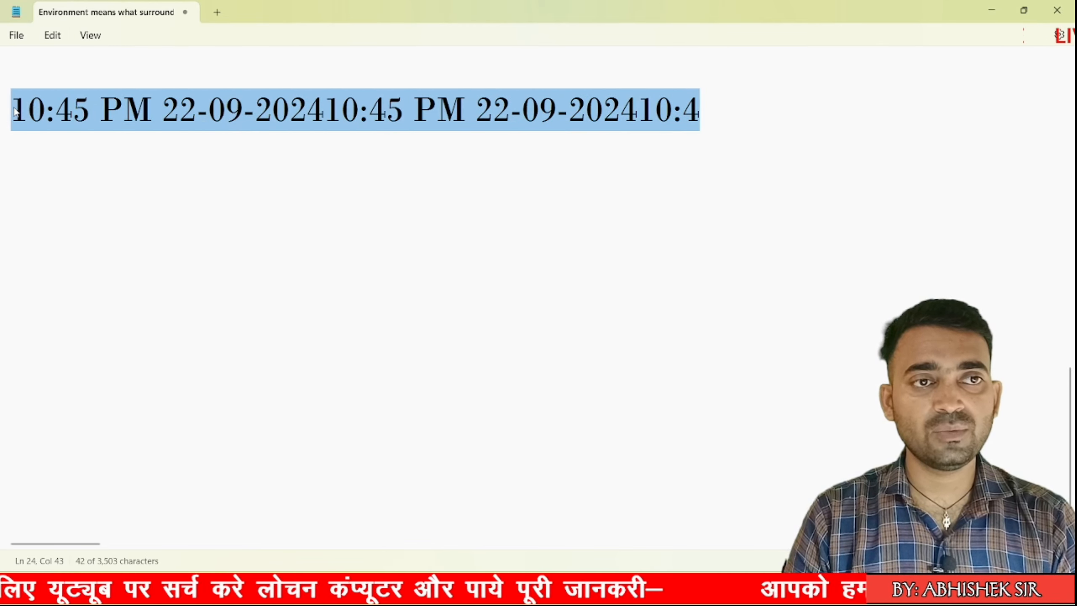
left_click(52, 35)
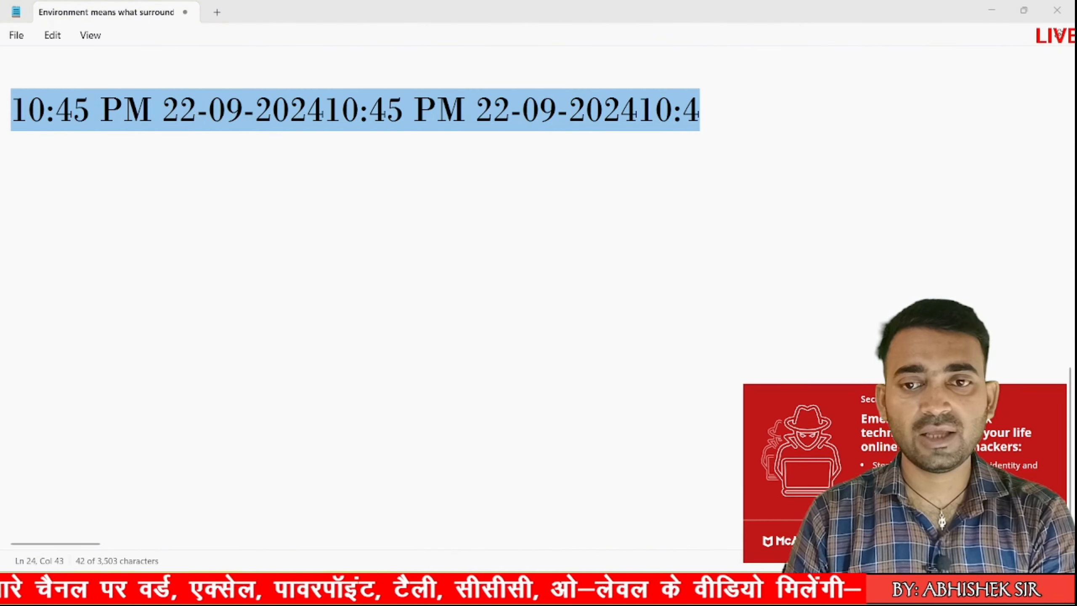
left_click(53, 35)
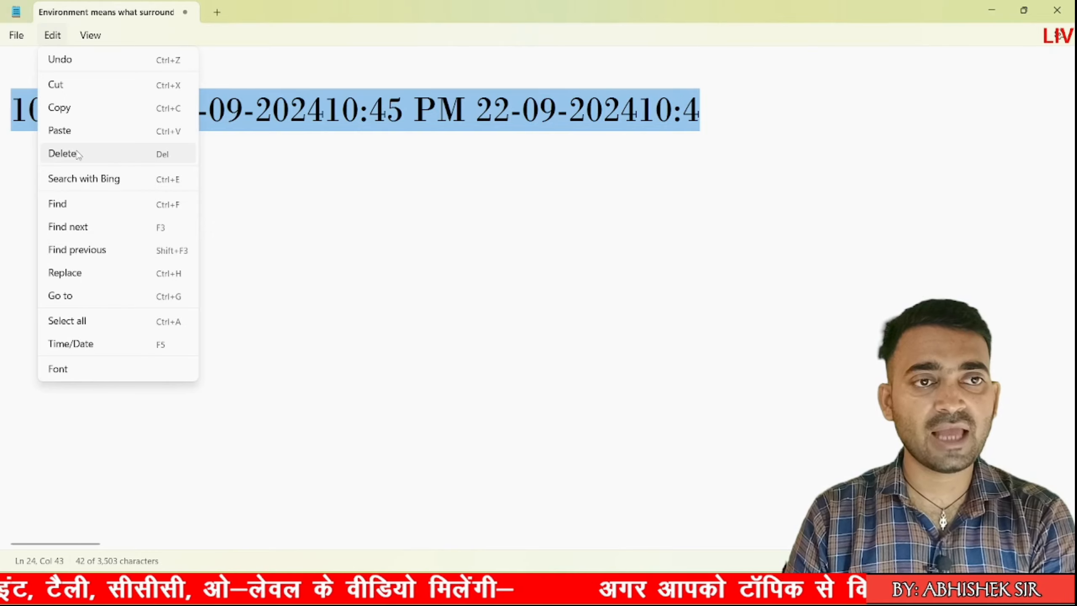
left_click(63, 154)
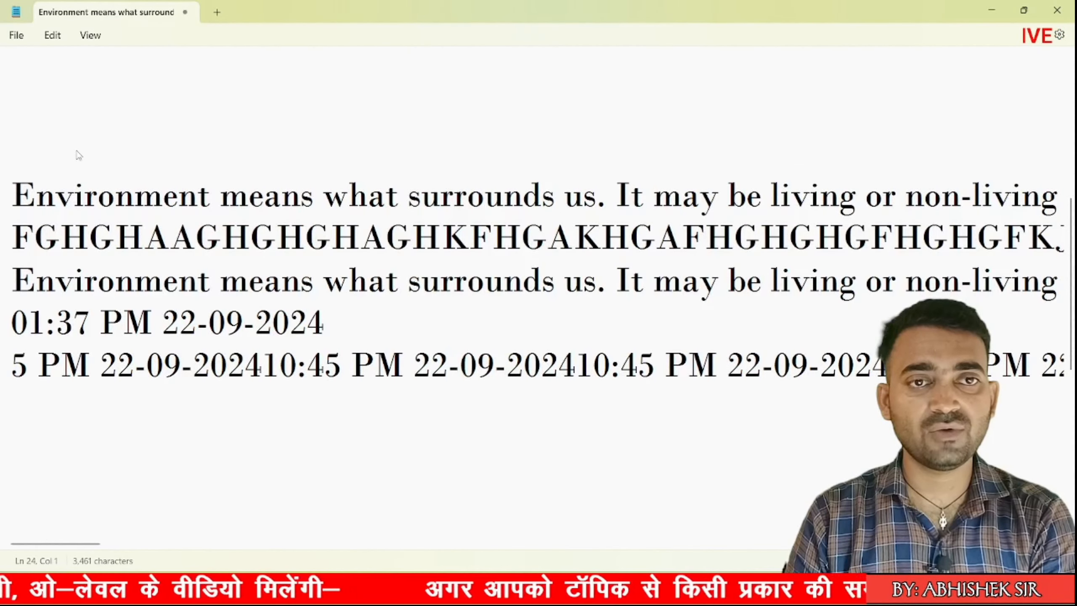
Search with Bing for the passage from "ment means what surrounds us" above the 01:37 PM line through the first "10:45", and close the browser.
left_click(51, 36)
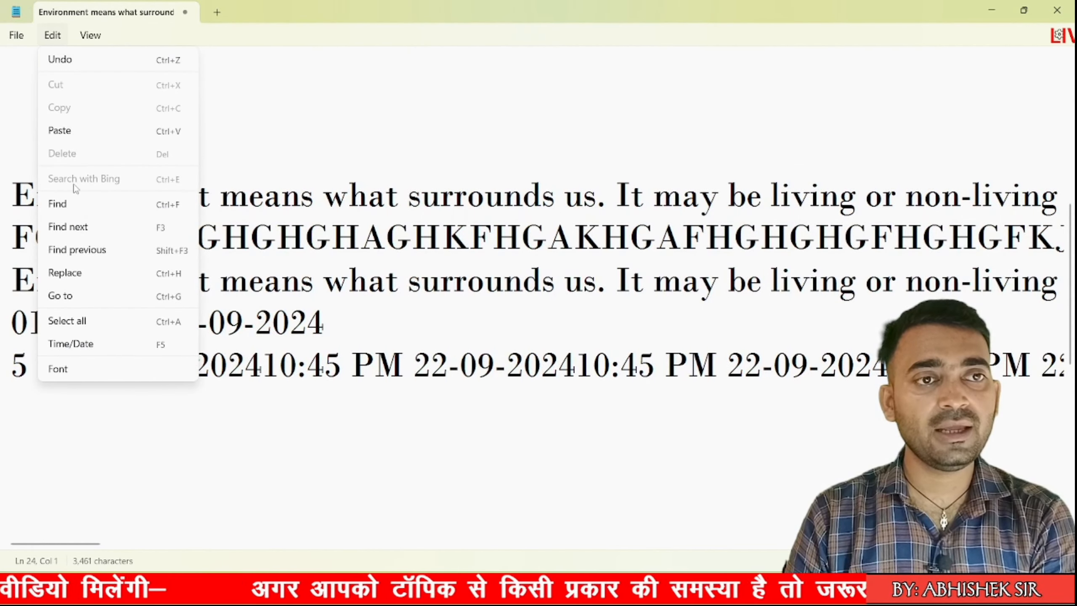
left_click(258, 180)
left_click_drag(350, 367, 138, 273)
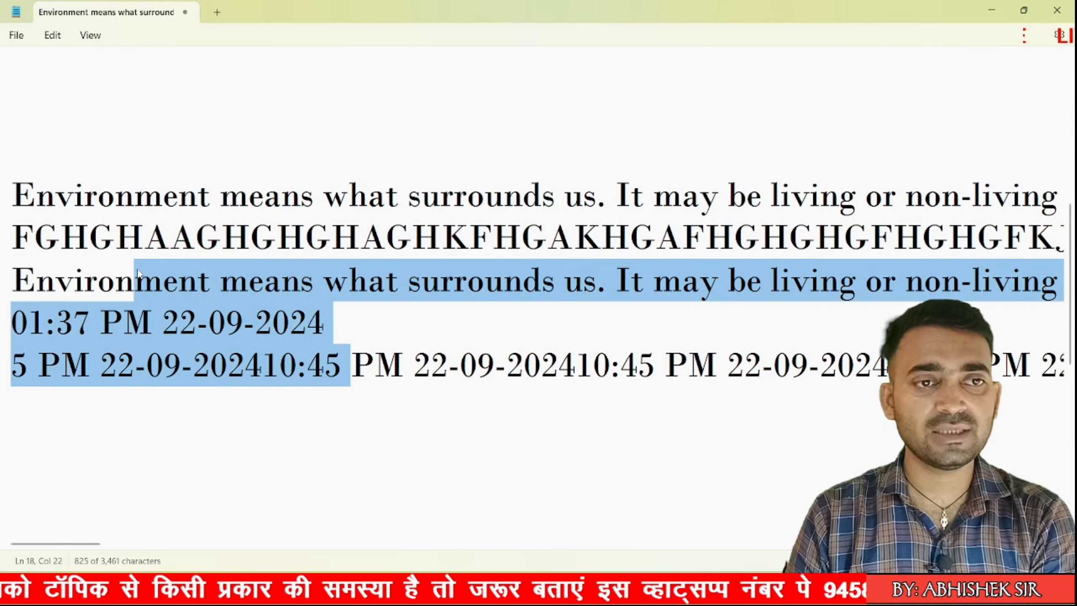
key("ctrl+e")
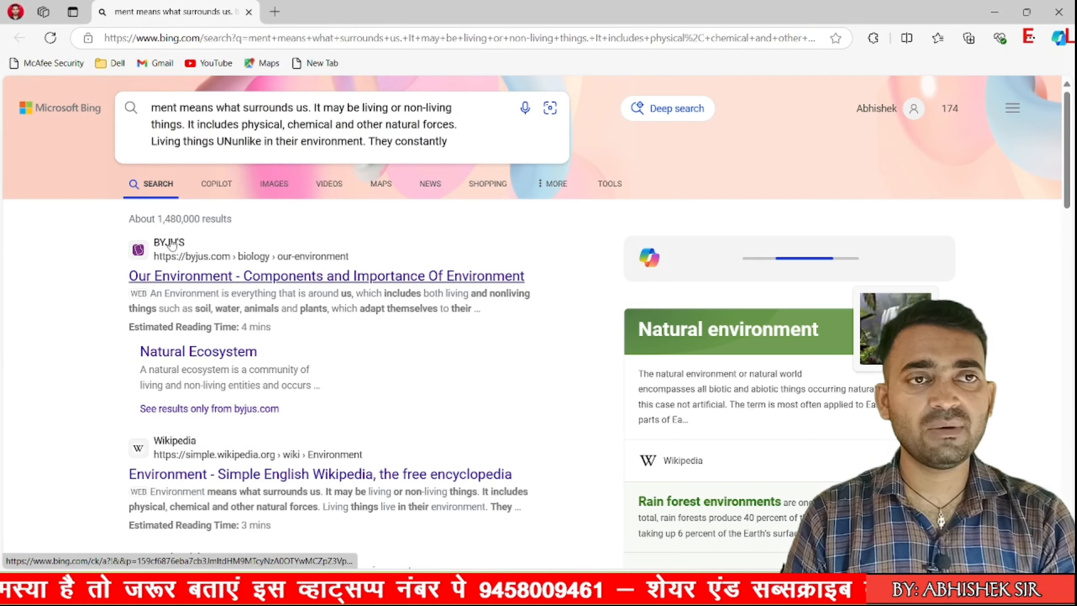
left_click(1058, 11)
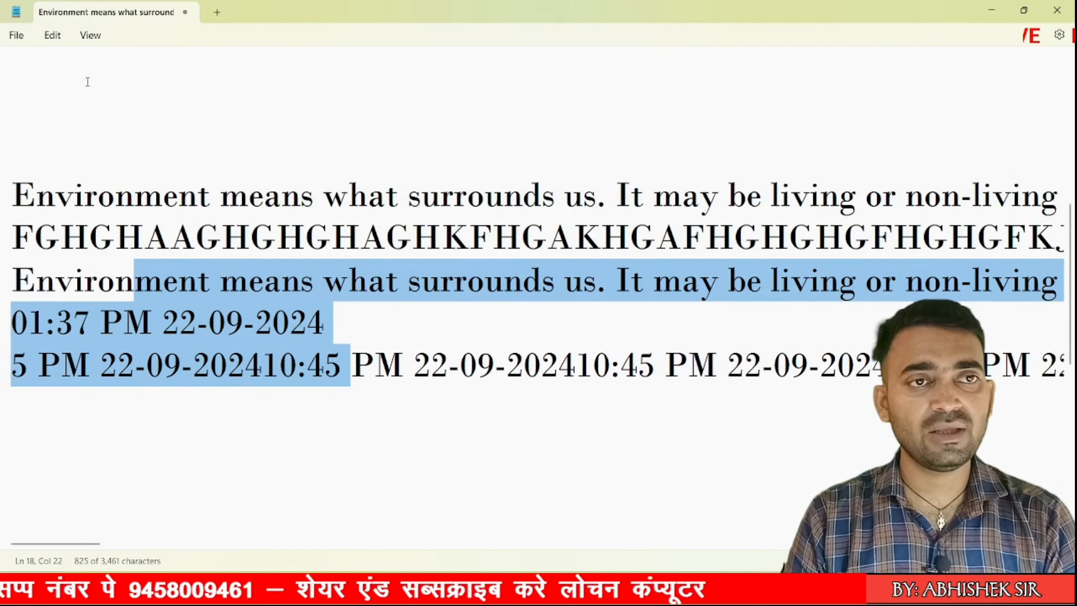
Undo the deletion of the date-time text on line 24.
left_click(52, 36)
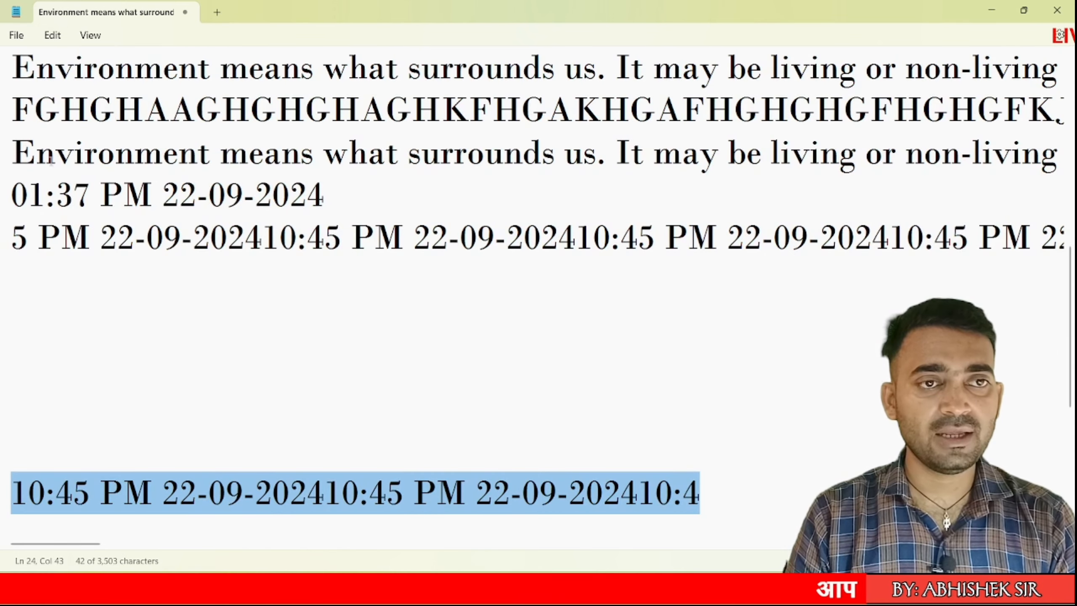
left_click(53, 35)
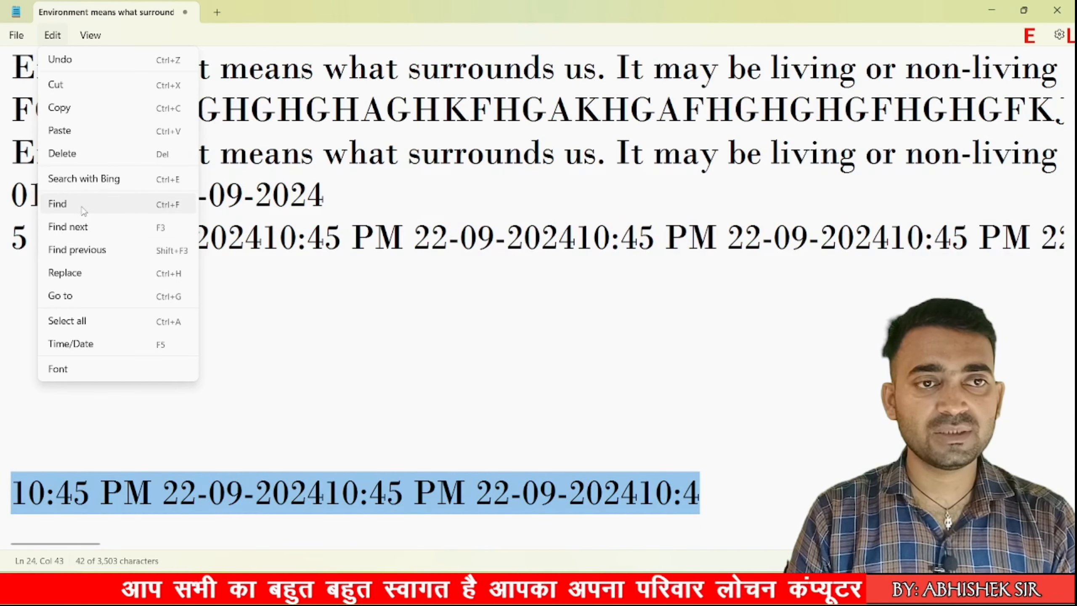
left_click(360, 305)
Find the word "surrounds" in the document and go to its second occurrence on line 3.
key("ctrl+f")
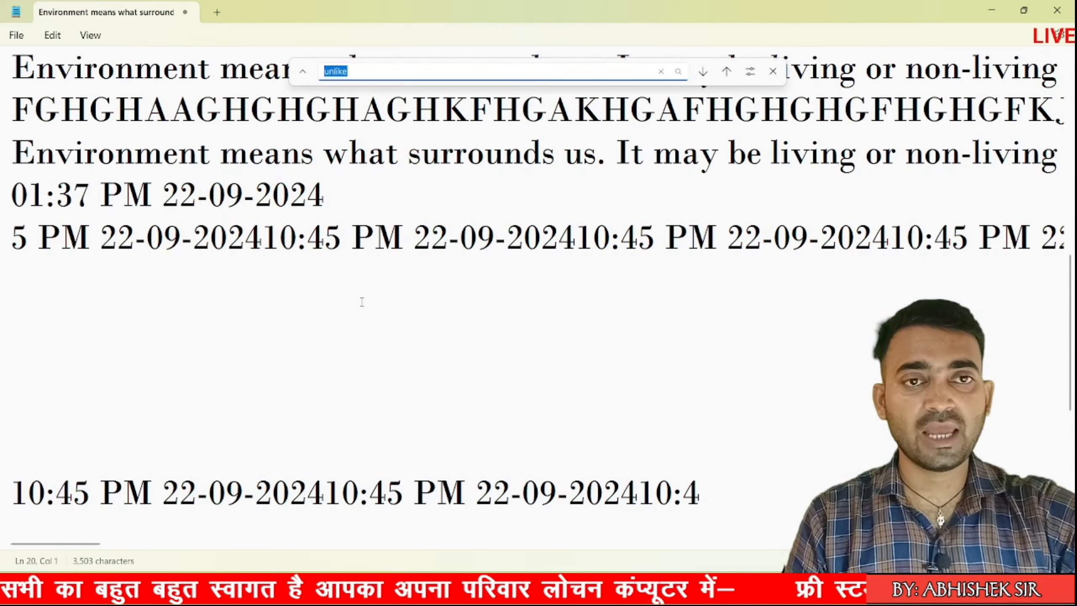
key("BackSpace")
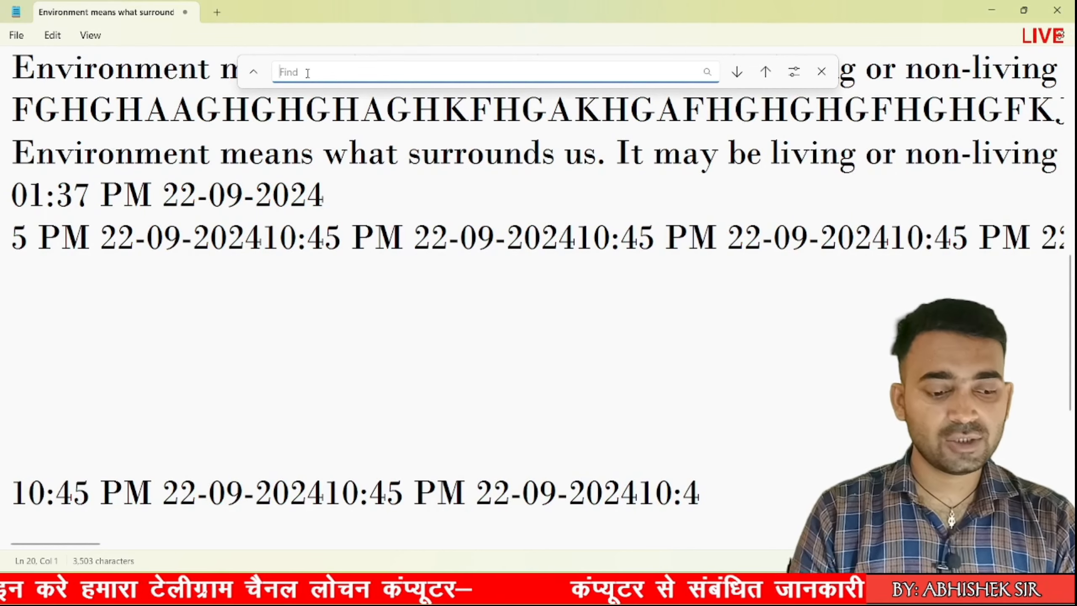
type("surr")
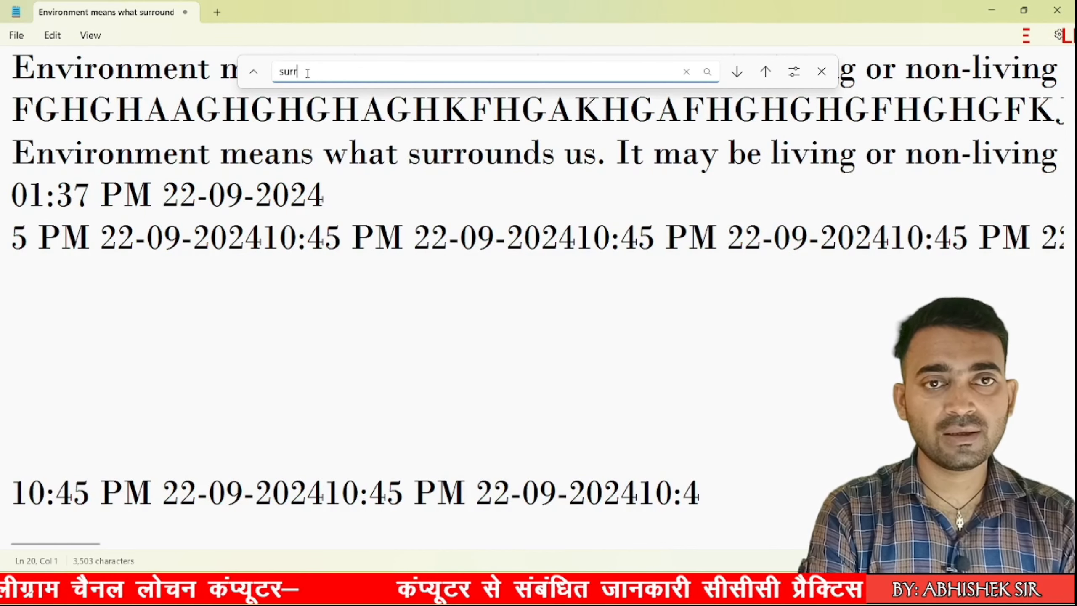
type("oum")
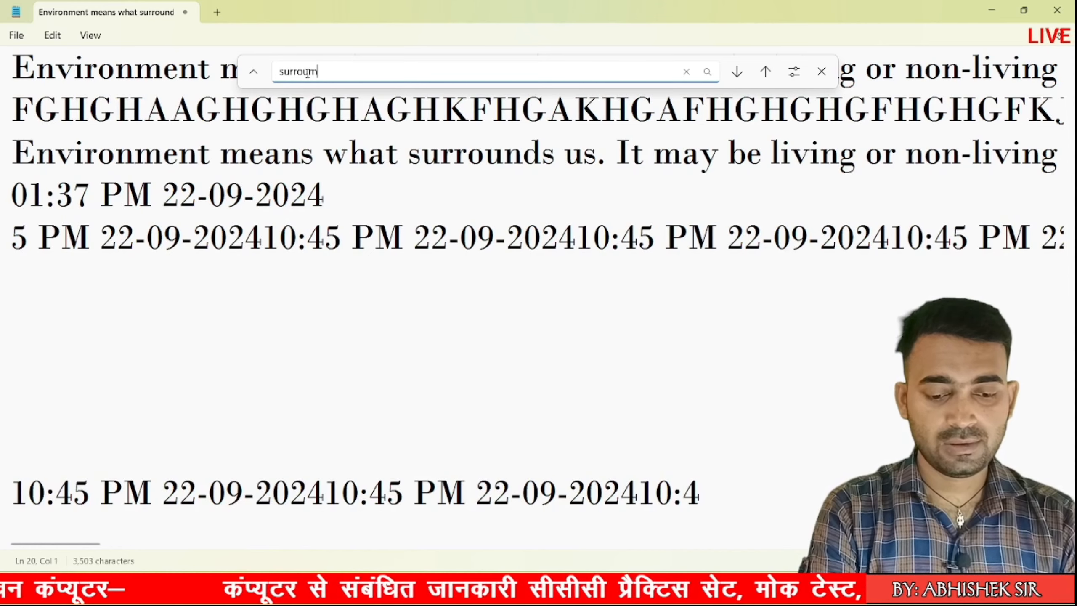
key("BackSpace")
type("nd")
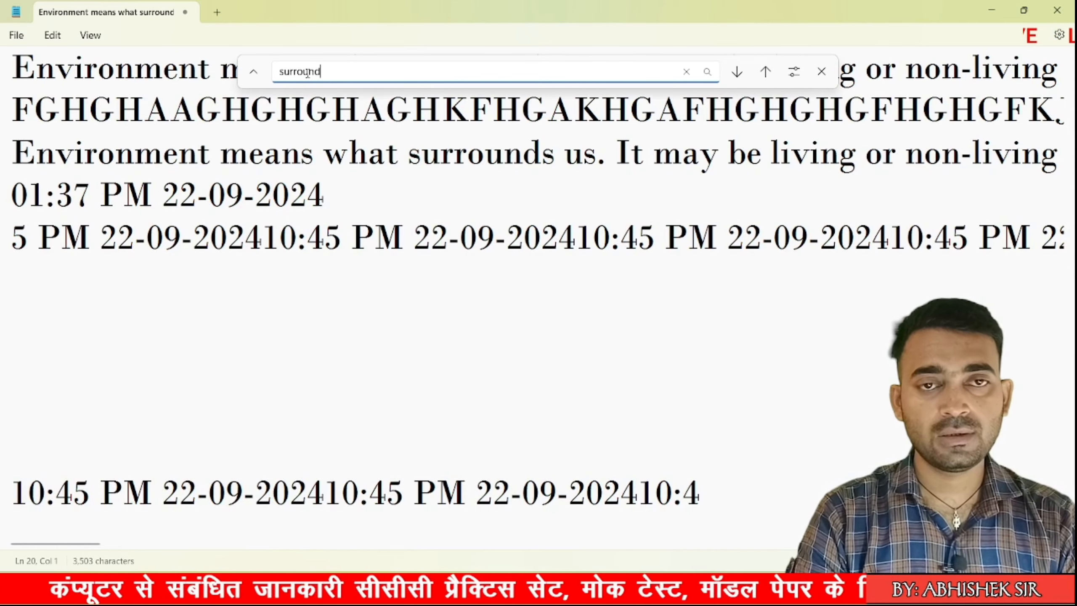
type("s")
key("Return")
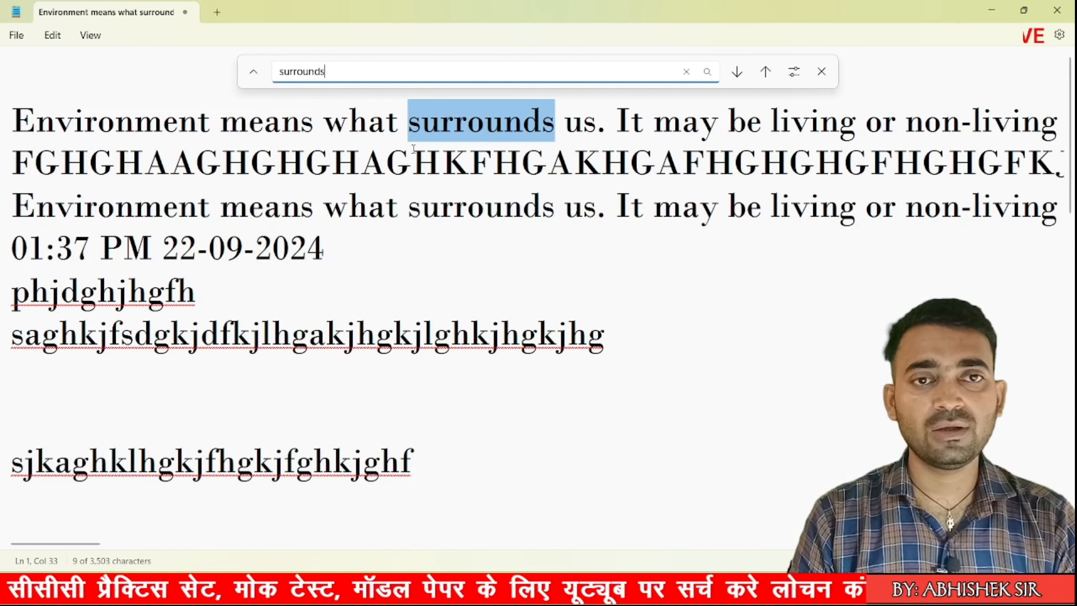
key("Return")
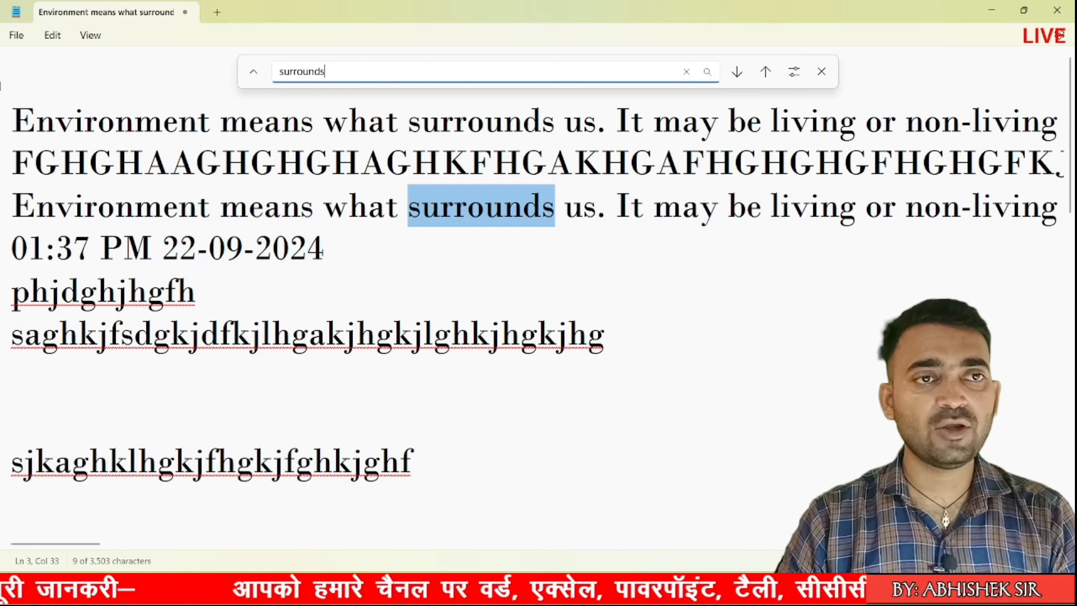
Step forward through the occurrences of "surrounds" with Find next, continuing past the end of the document.
left_click(52, 35)
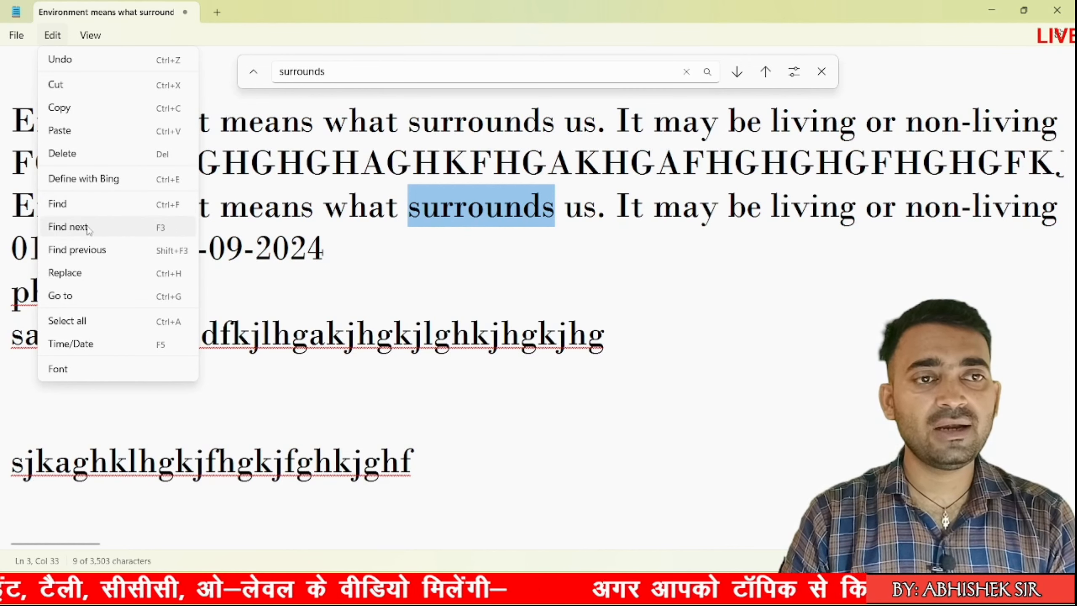
left_click(479, 224)
left_click(478, 224)
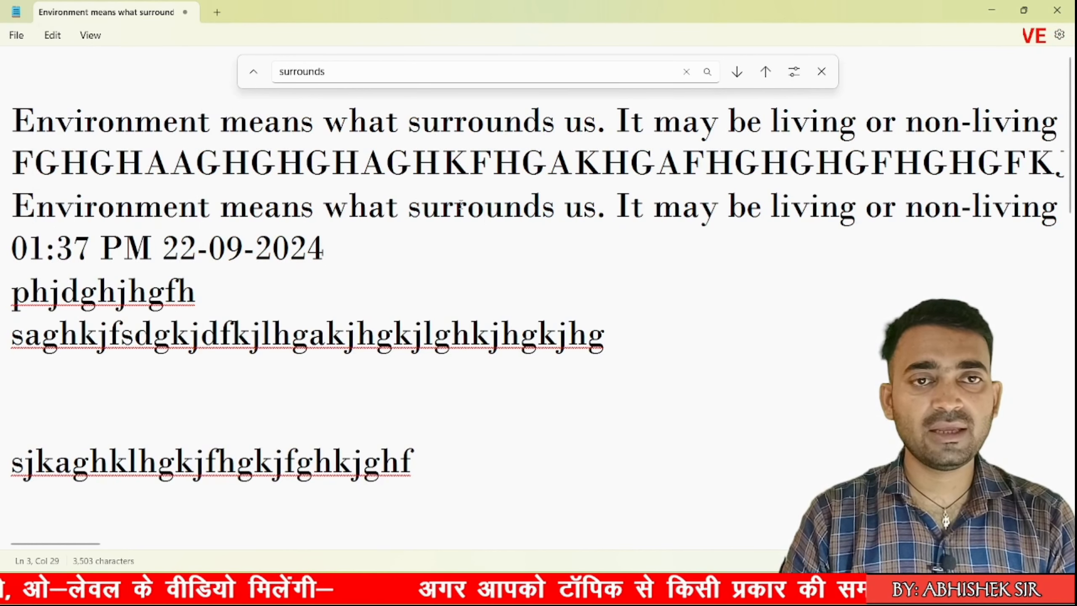
left_click(430, 78)
key("Return")
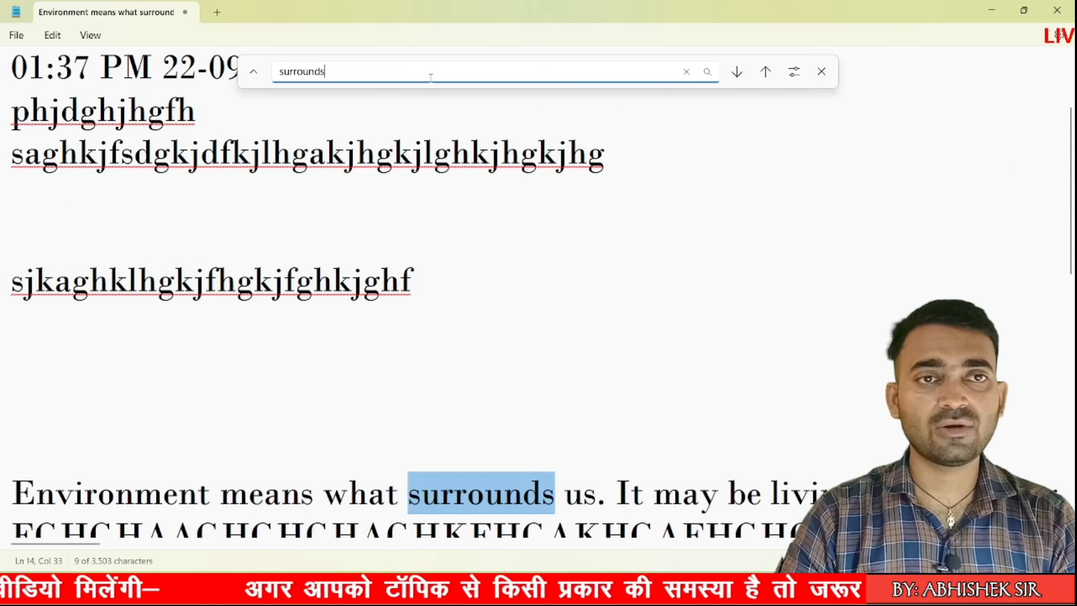
key("Return")
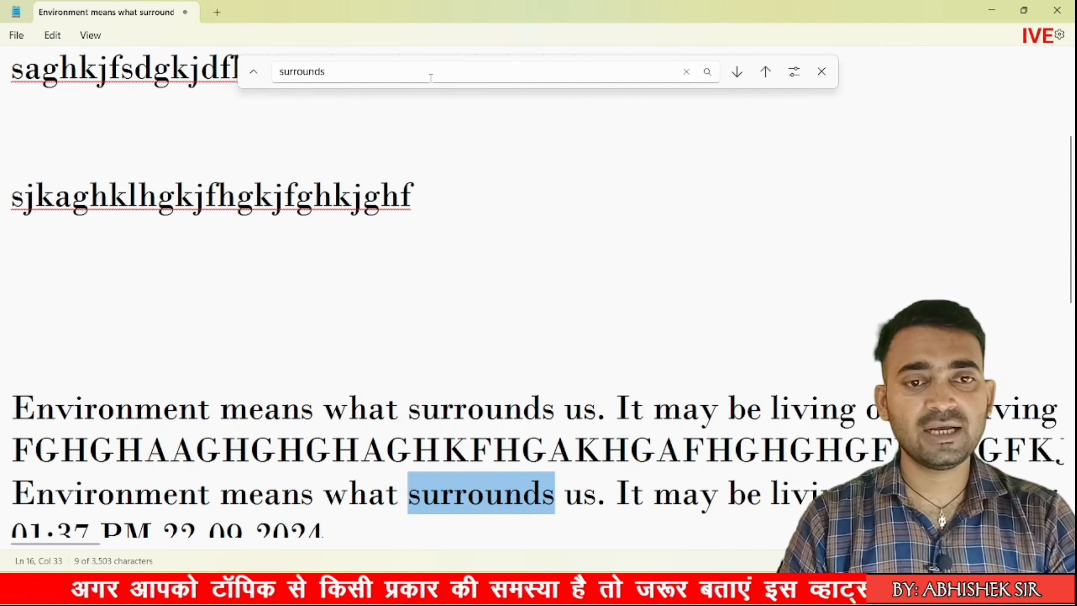
key("Return")
key("Return")
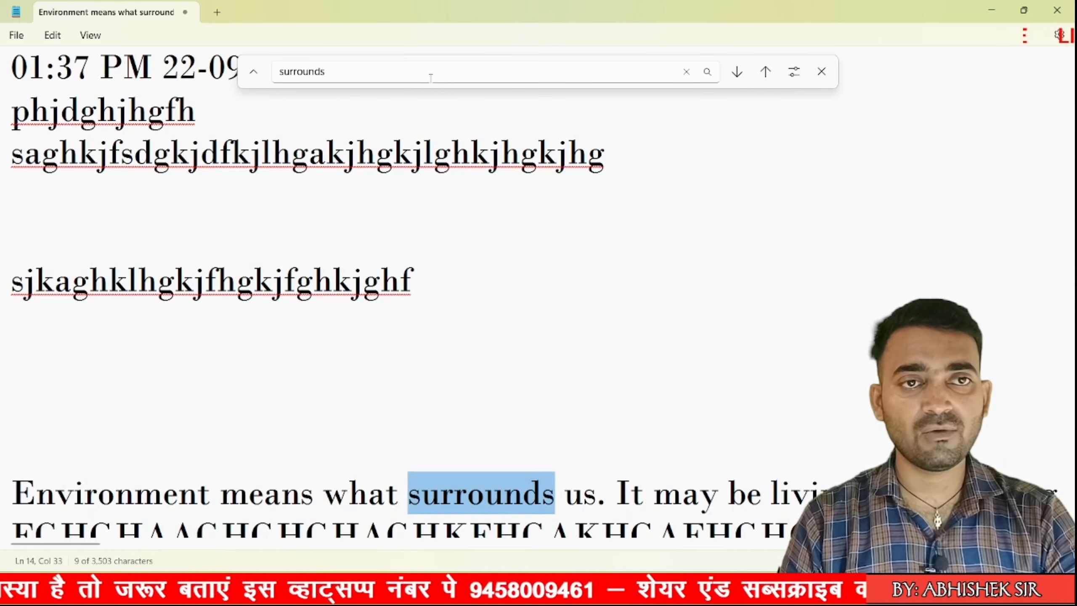
key("Return")
key("Return")
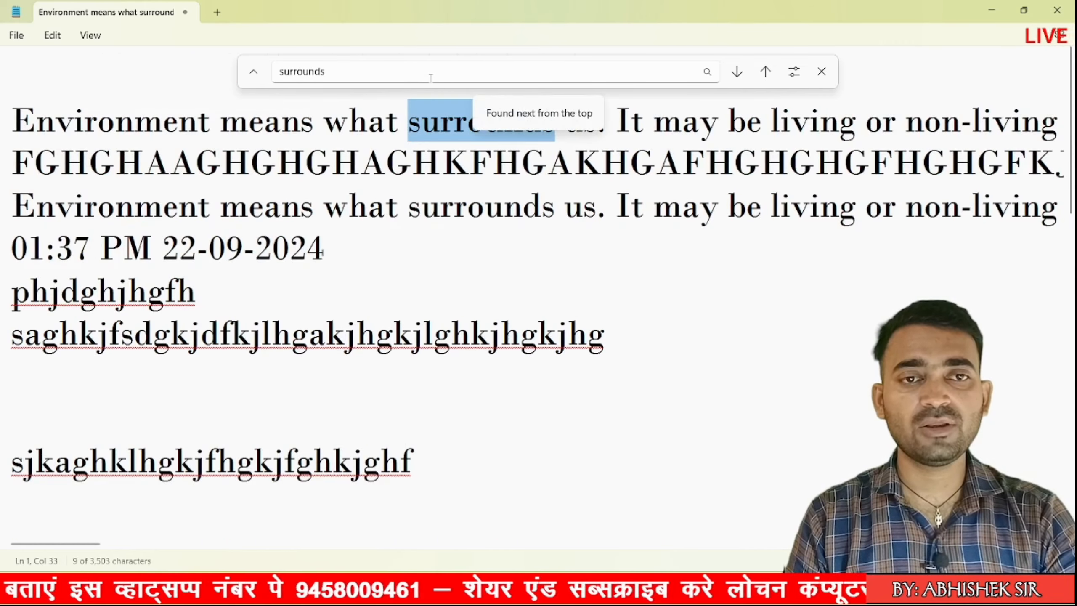
key("Return")
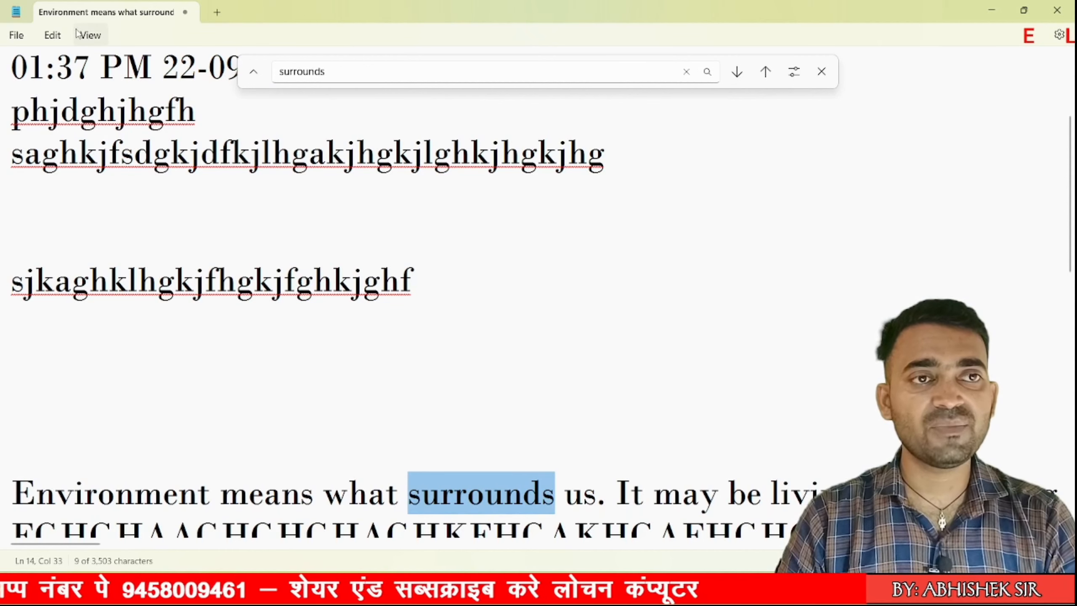
Step backward through the occurrences of "surrounds" with Find previous, ending at the one on line 1.
left_click(53, 36)
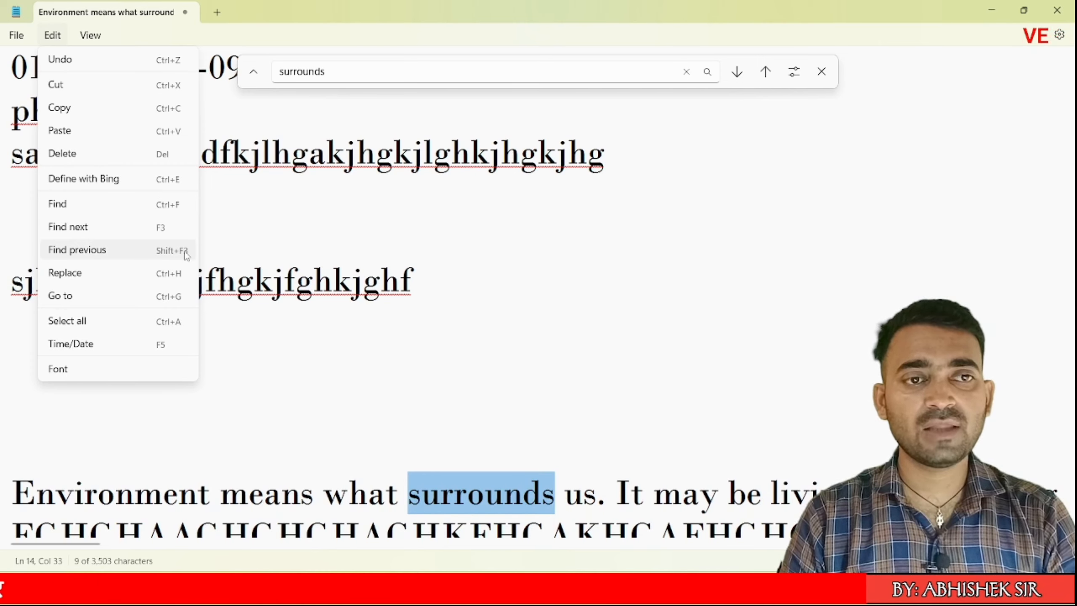
left_click(361, 355)
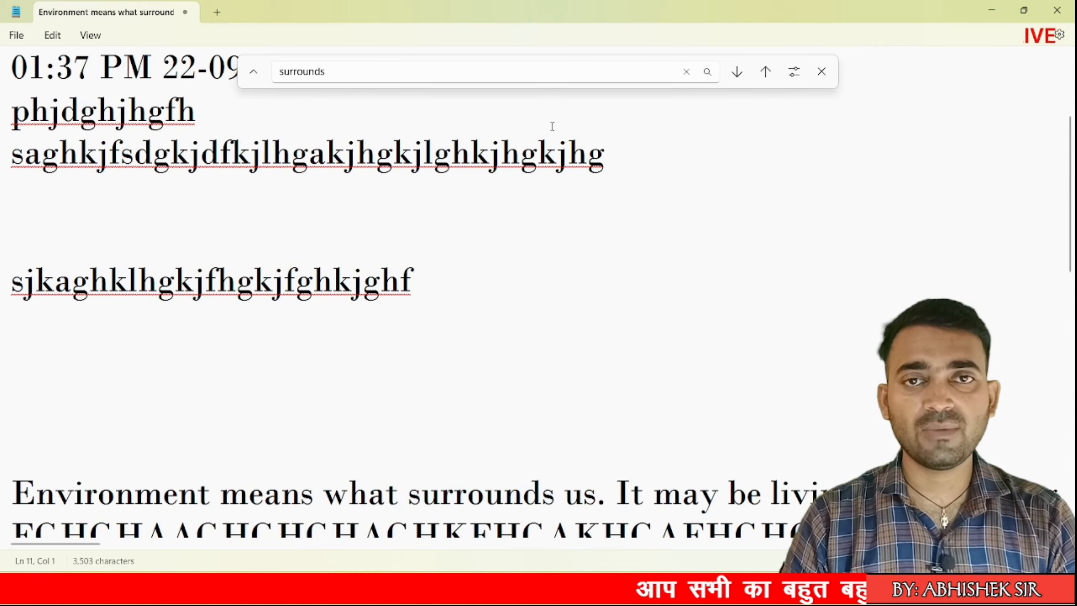
left_click(441, 63)
key("Return")
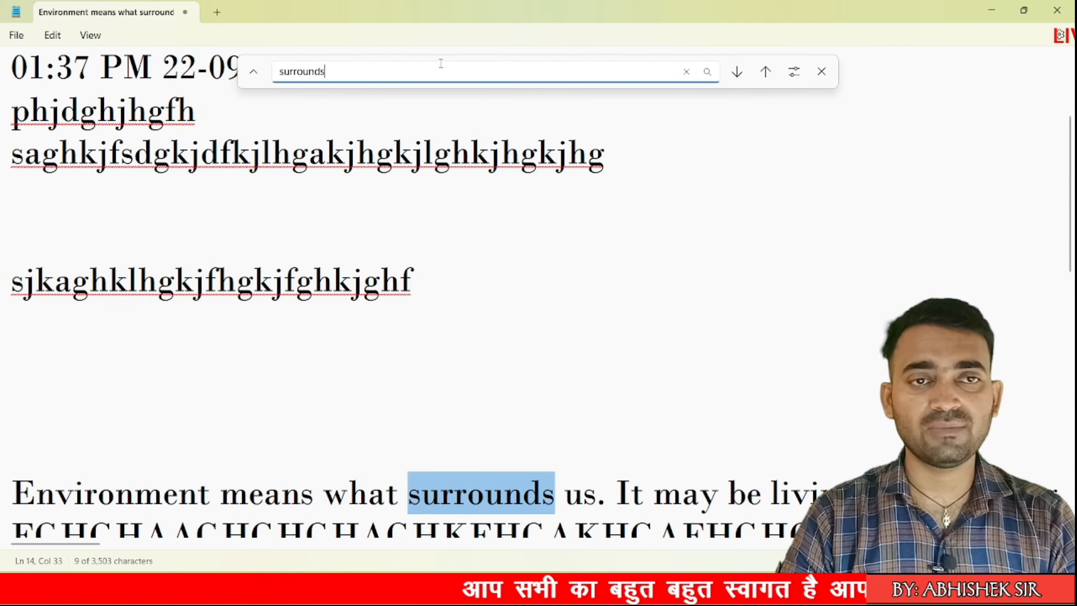
key("Return")
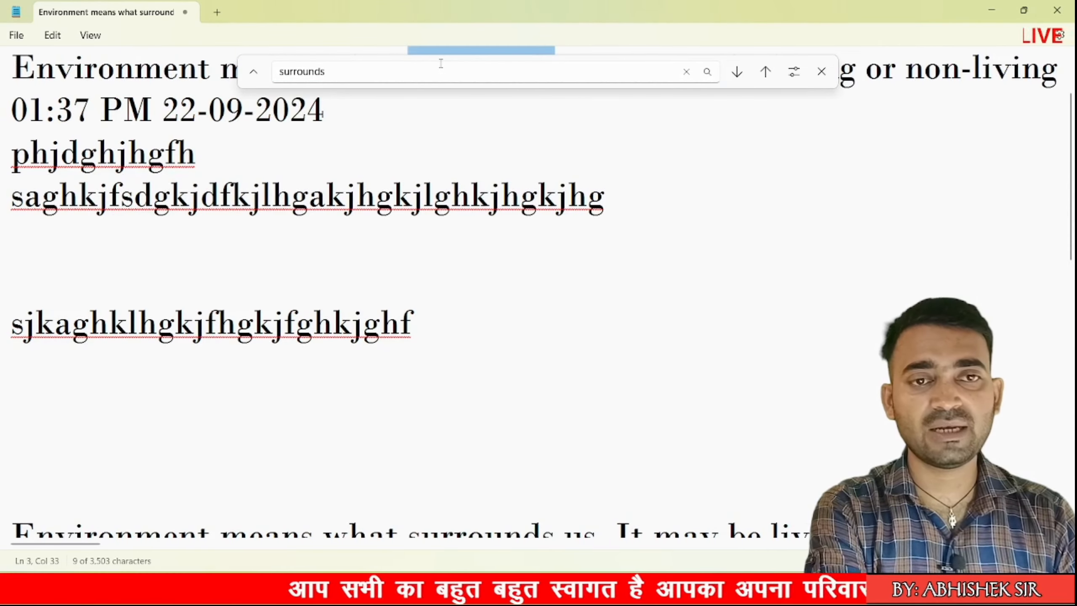
key("Return")
key("Return")
key("Return")
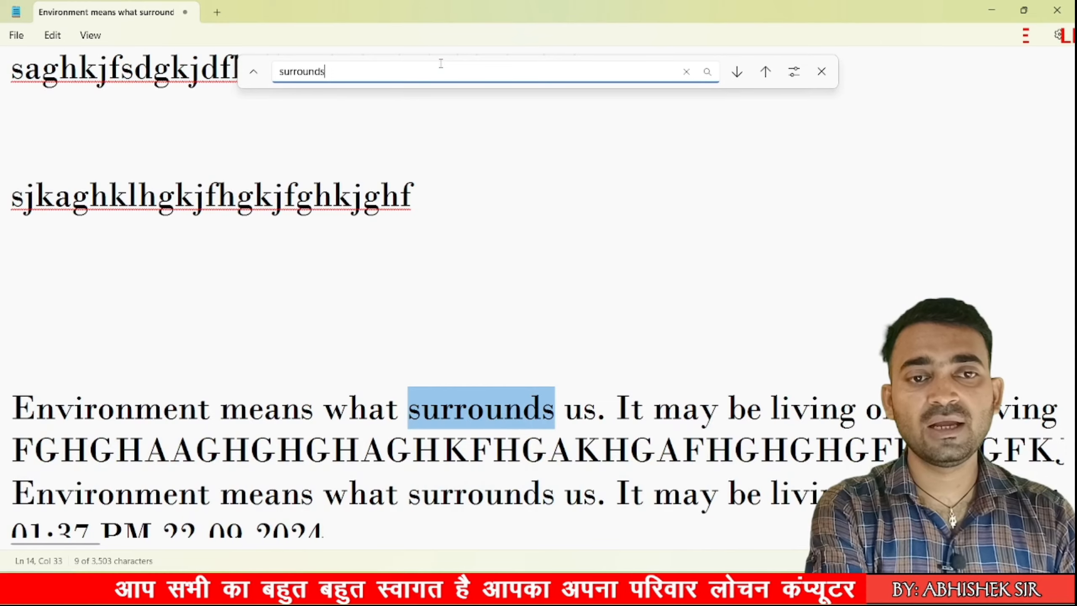
key("Return")
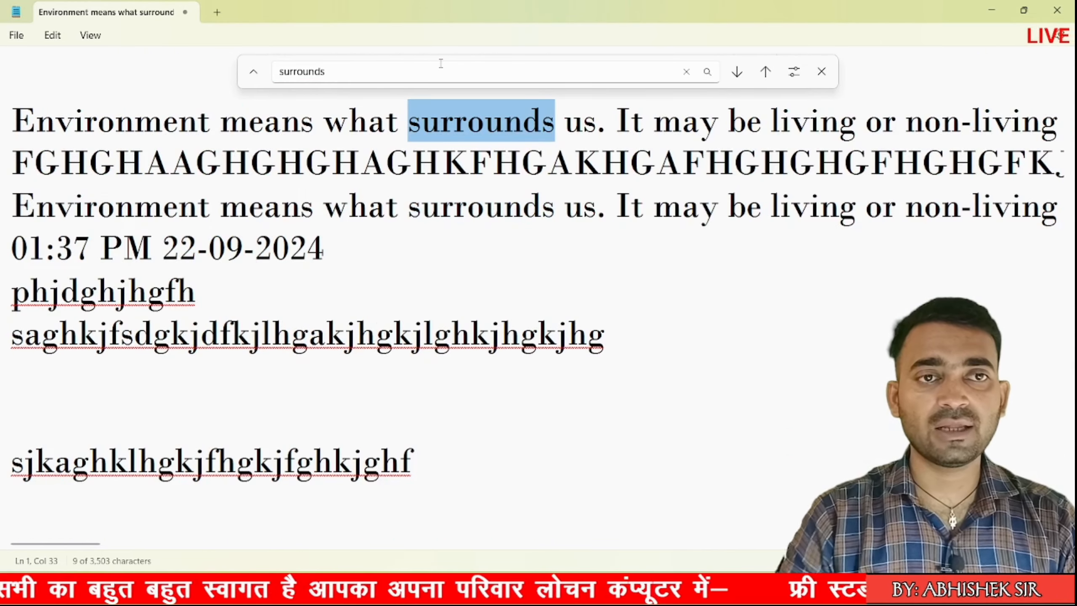
Open Replace with "surrounds" as the search word and set the replacement text to "like".
left_click(53, 35)
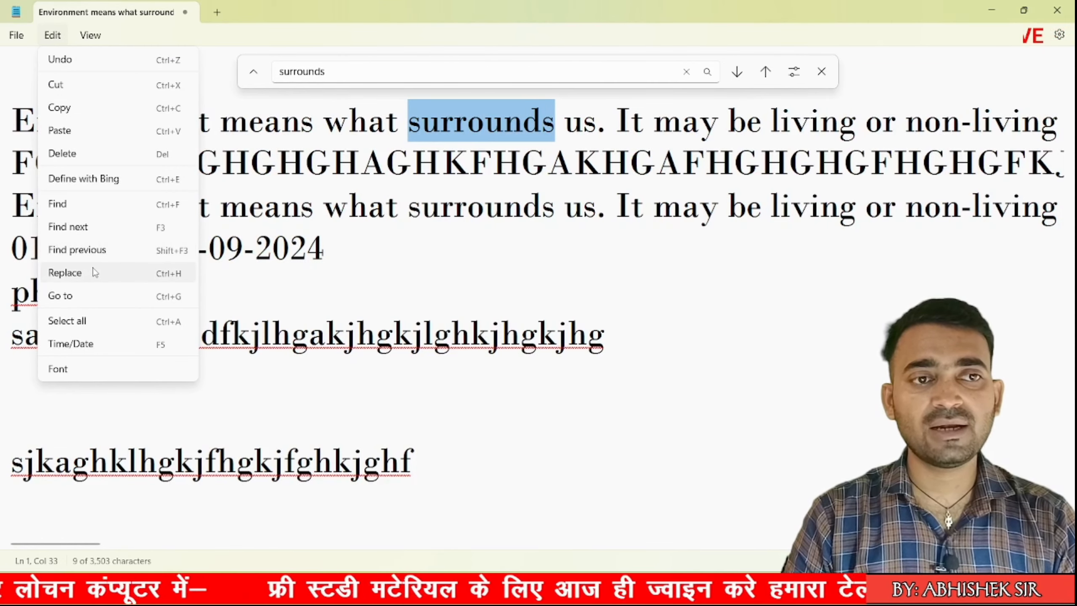
left_click(460, 251)
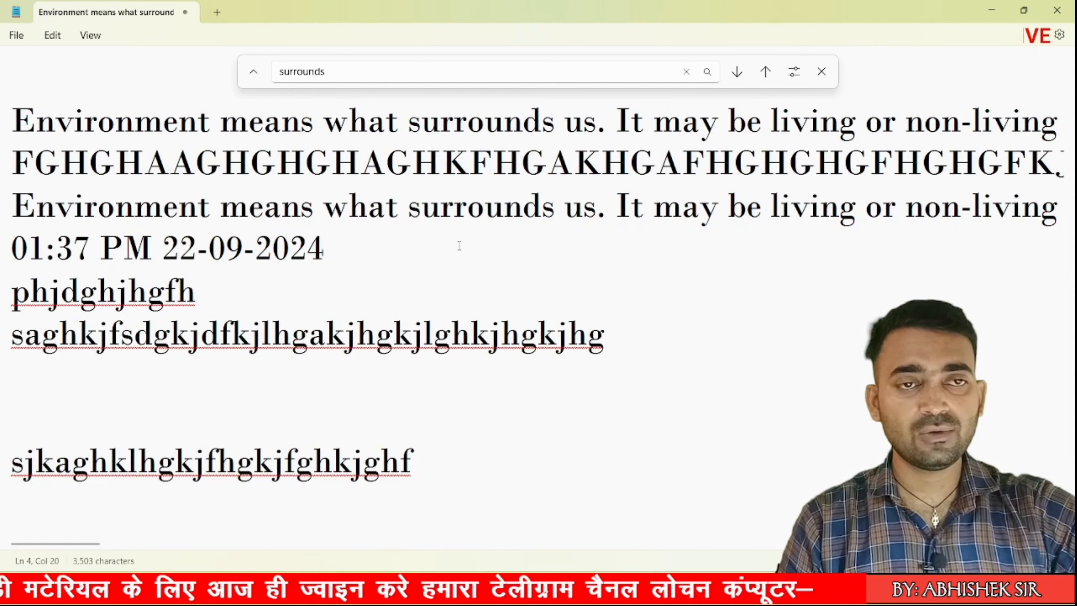
key("ctrl+h")
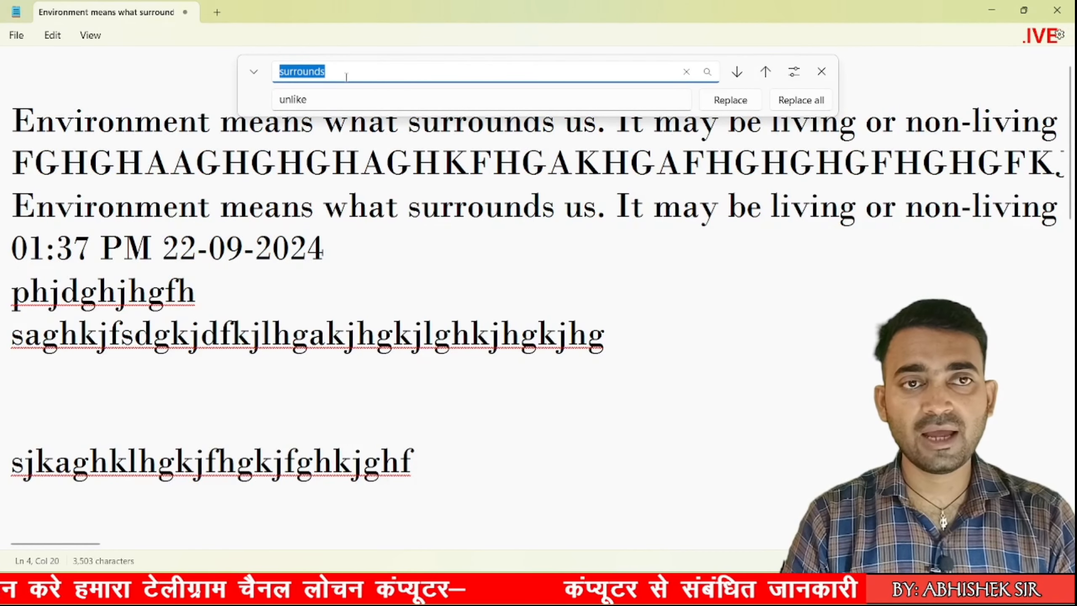
left_click(335, 101)
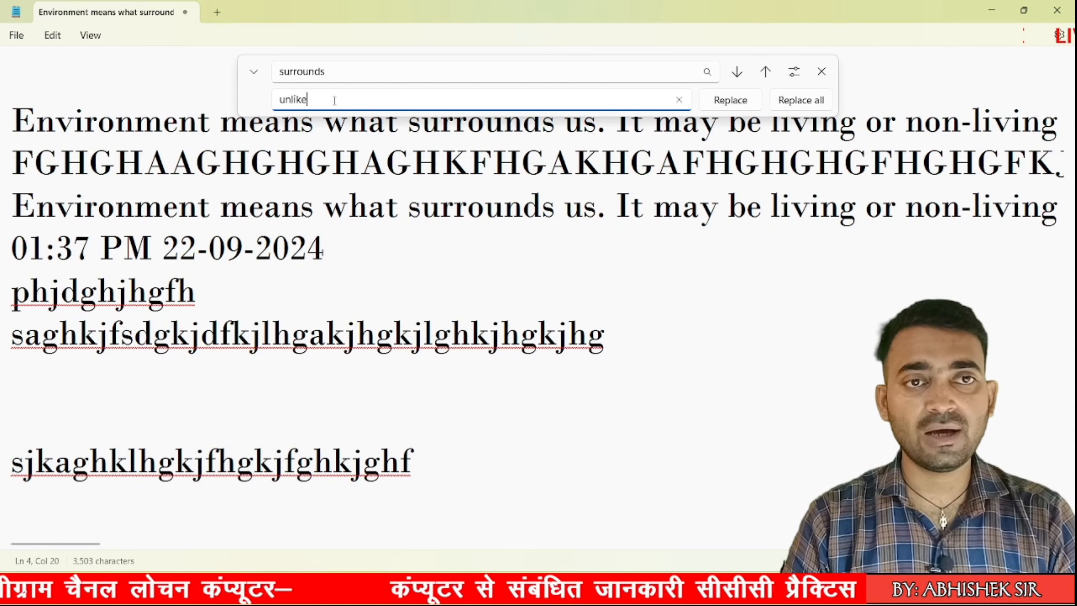
key("BackSpace")
key("BackSpace")
key("BackSpace")
key("BackSpace")
key("BackSpace")
key("BackSpace")
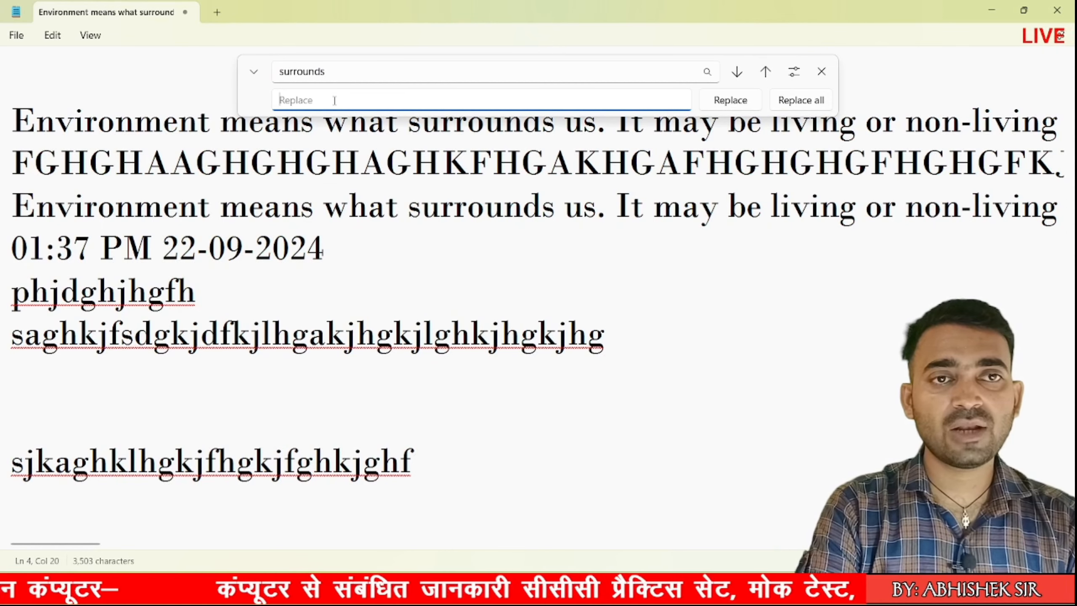
type("like")
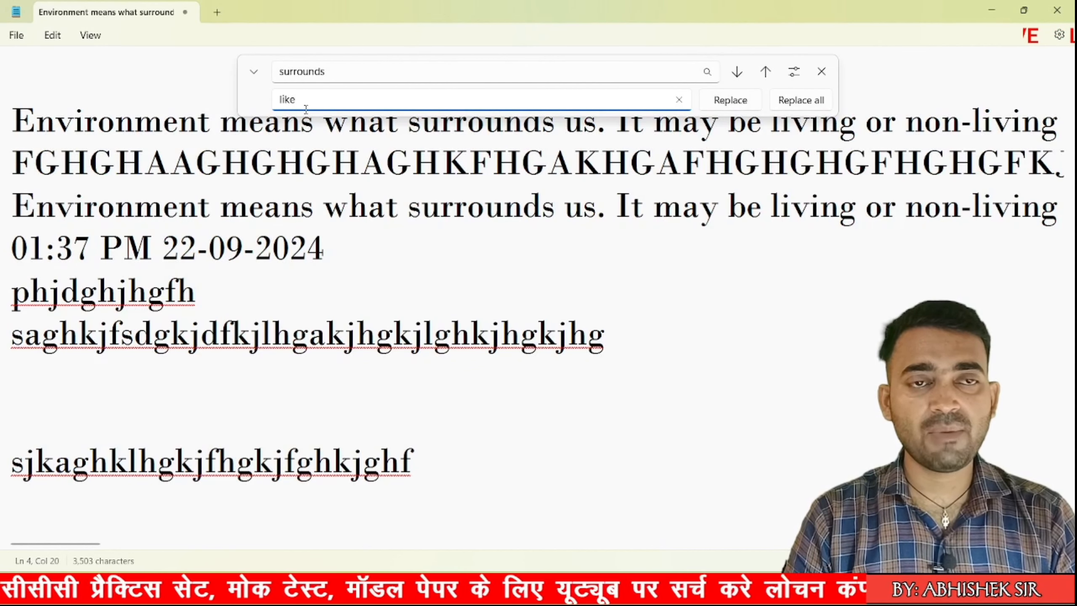
Replace "surrounds" with "like" one occurrence at a time, on lines 14, 16 and 1.
left_click(724, 105)
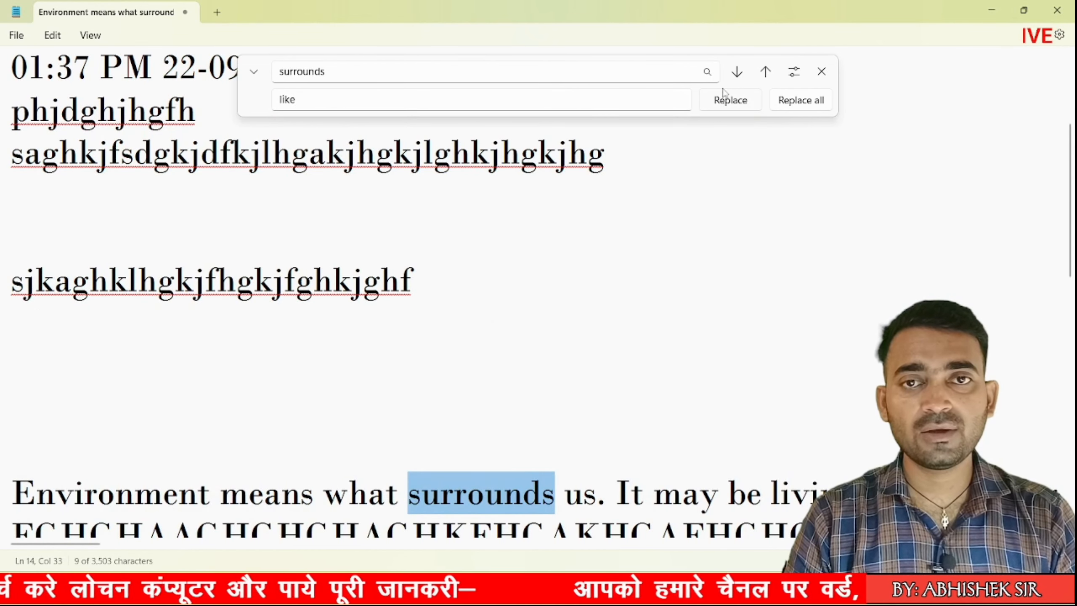
left_click(724, 105)
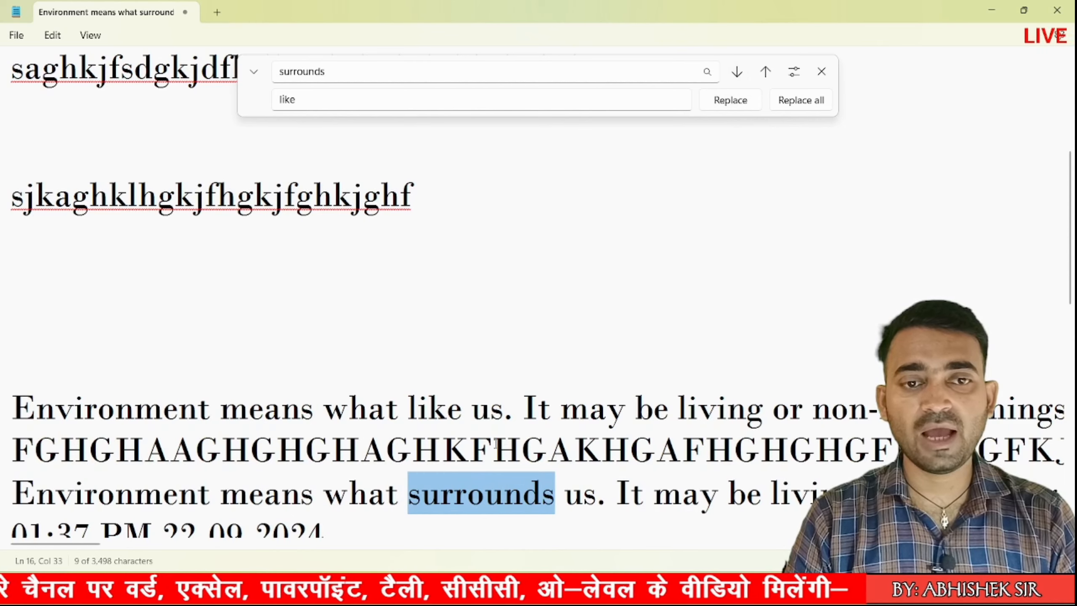
left_click(731, 102)
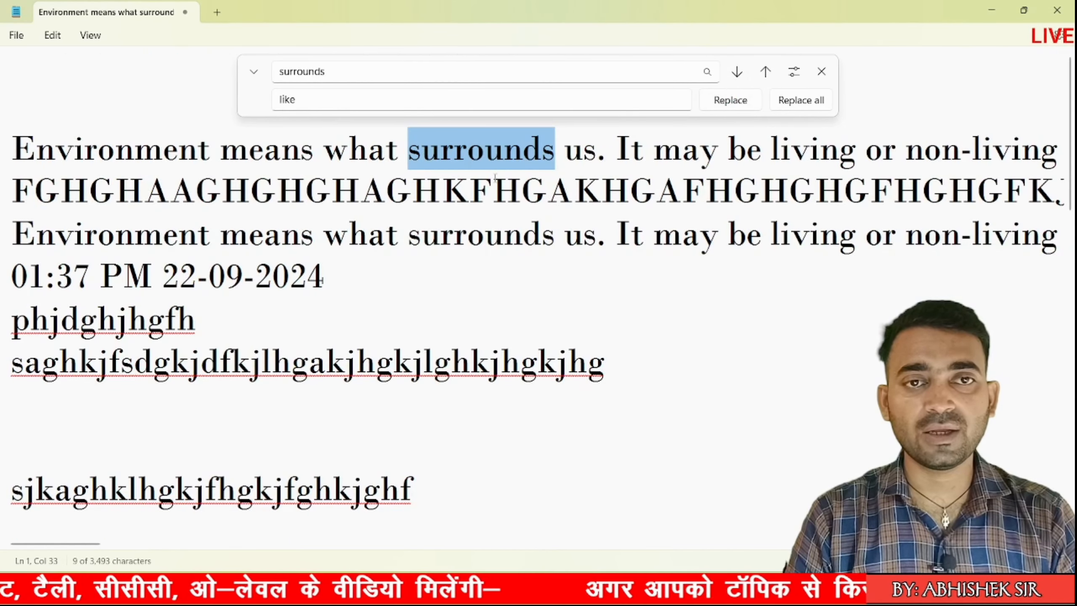
left_click(738, 103)
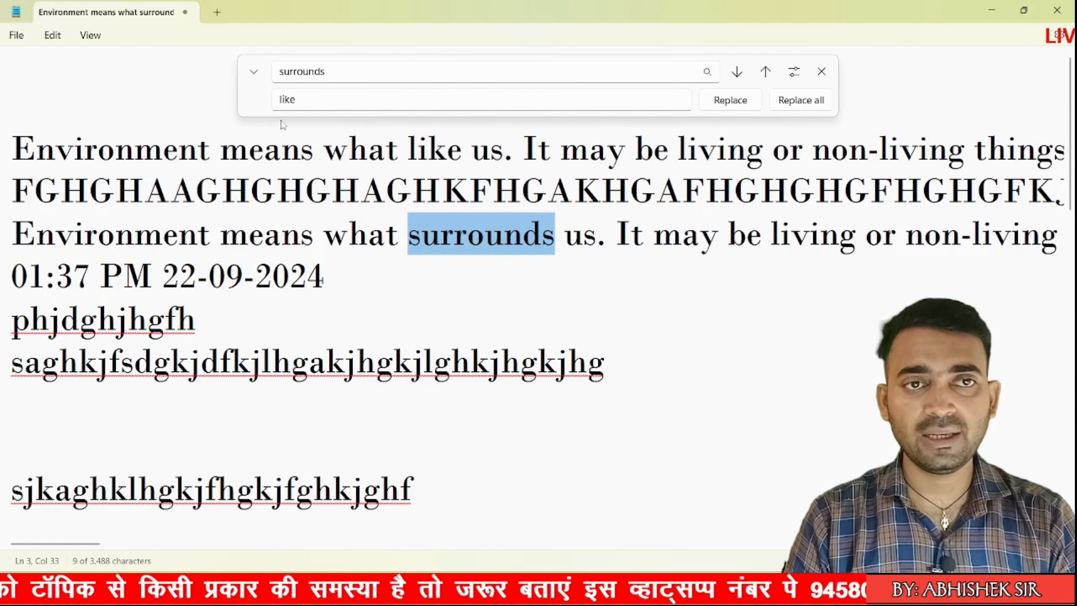
Close the find and replace bar and undo the last replacement on line 1.
left_click(53, 35)
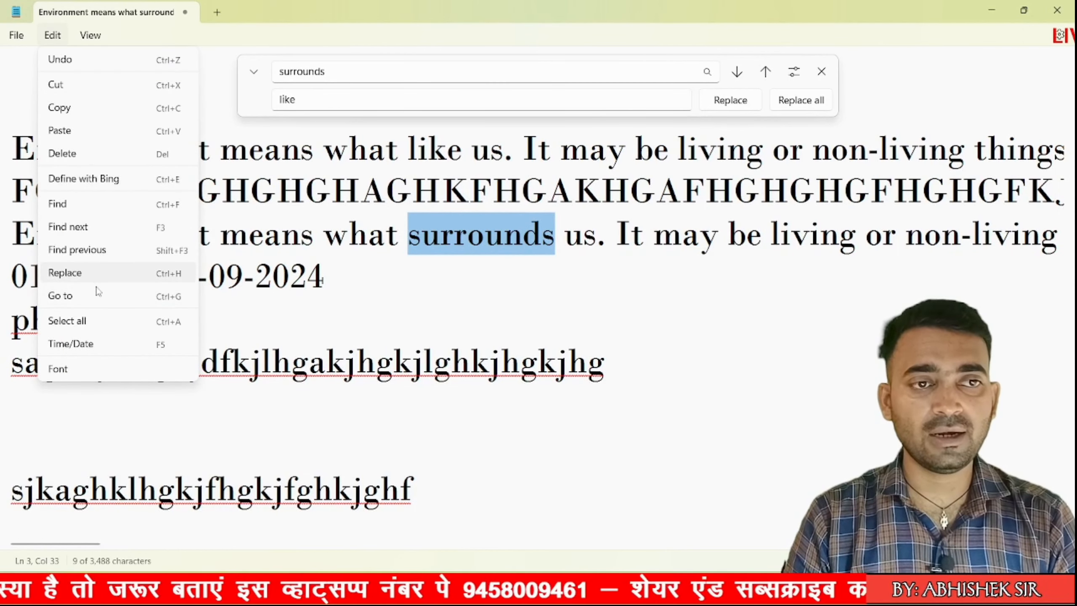
left_click(820, 75)
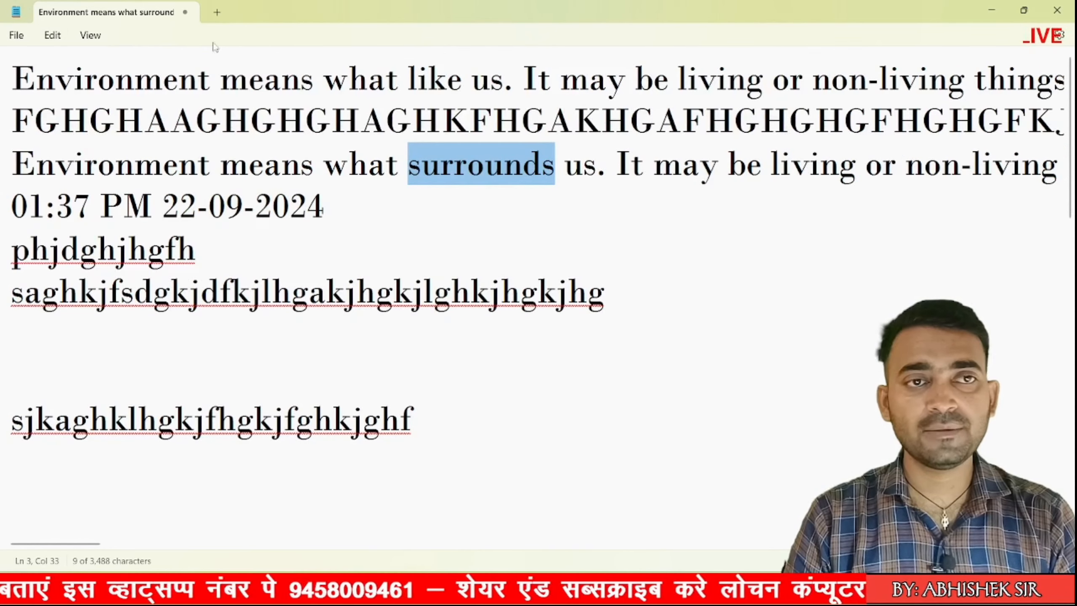
left_click(52, 35)
left_click(63, 73)
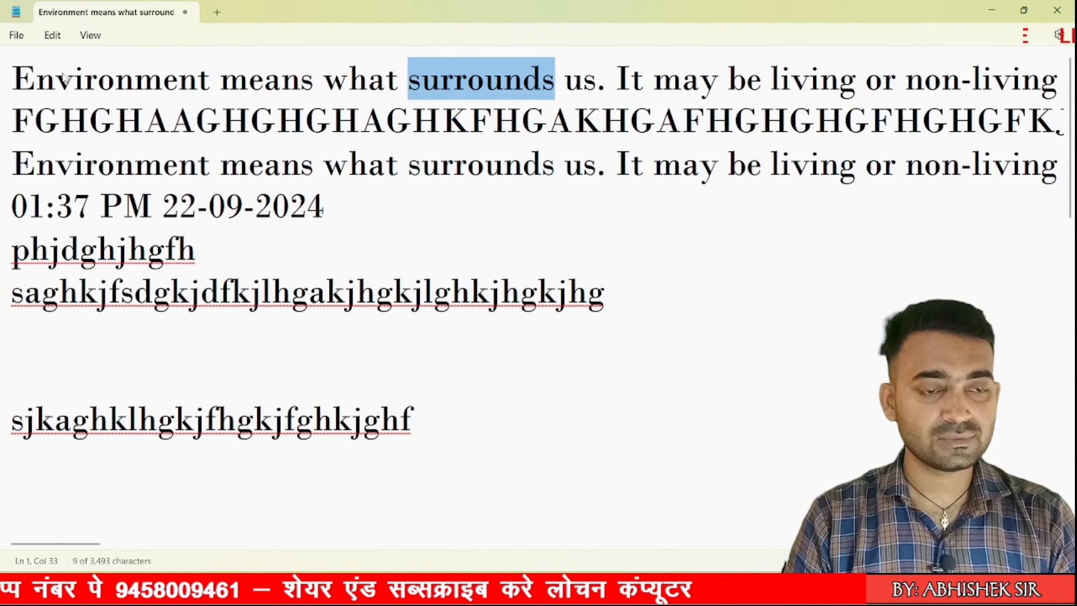
left_click(52, 35)
left_click(91, 35)
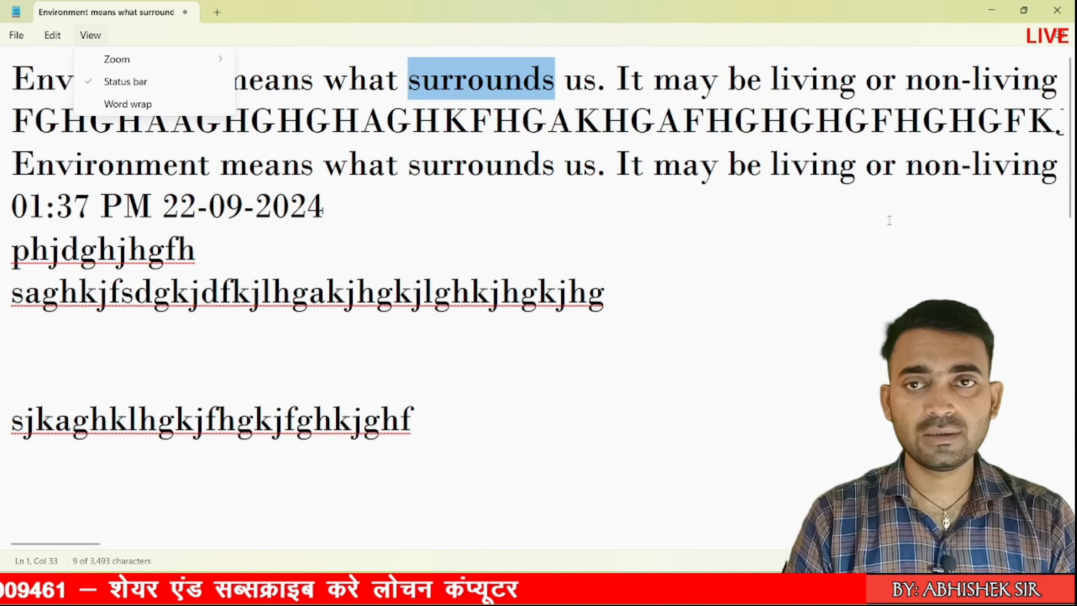
left_click(990, 9)
left_click(991, 9)
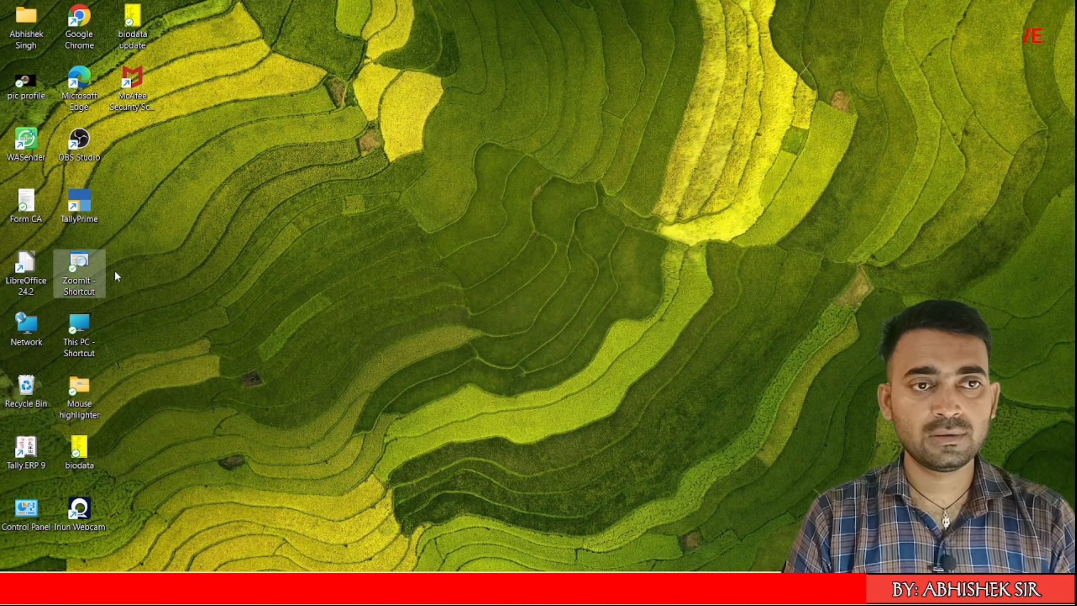
key("alt+Tab")
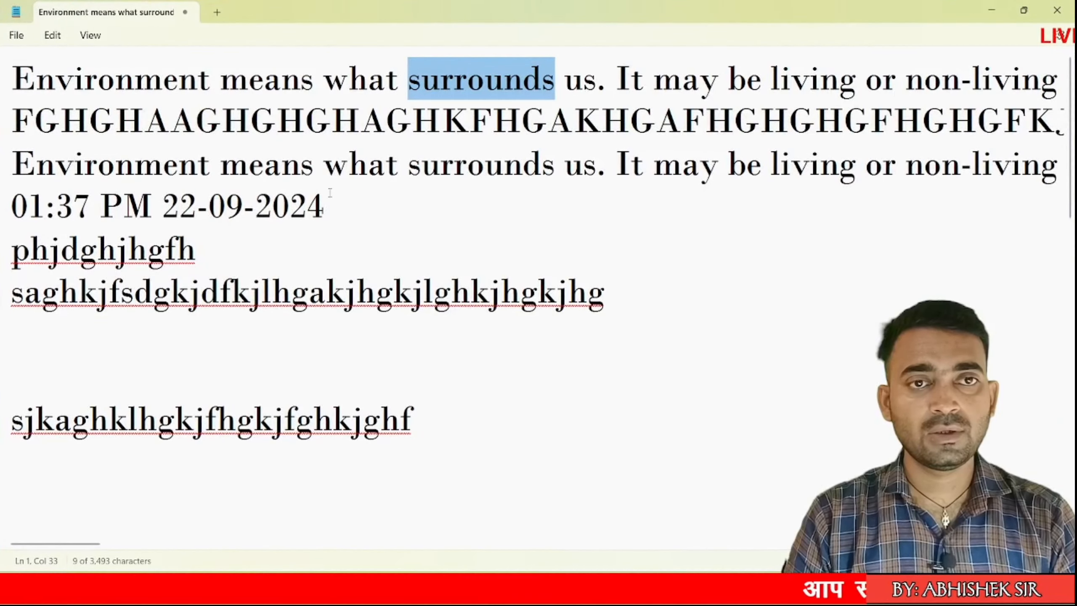
Use Go to line to move the cursor to line 2 of the document.
key("ctrl+g")
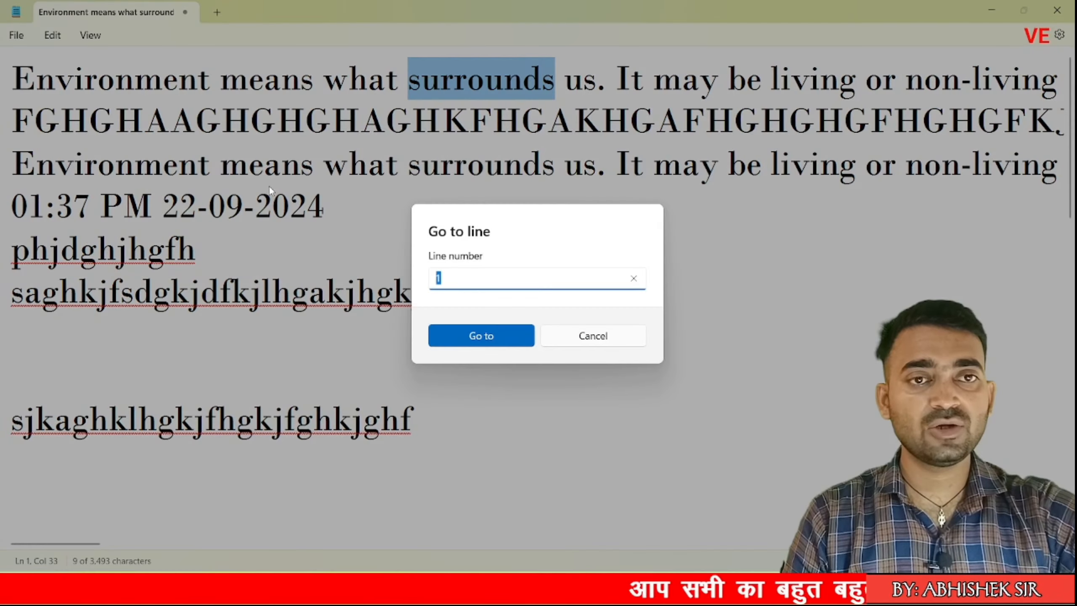
key("BackSpace")
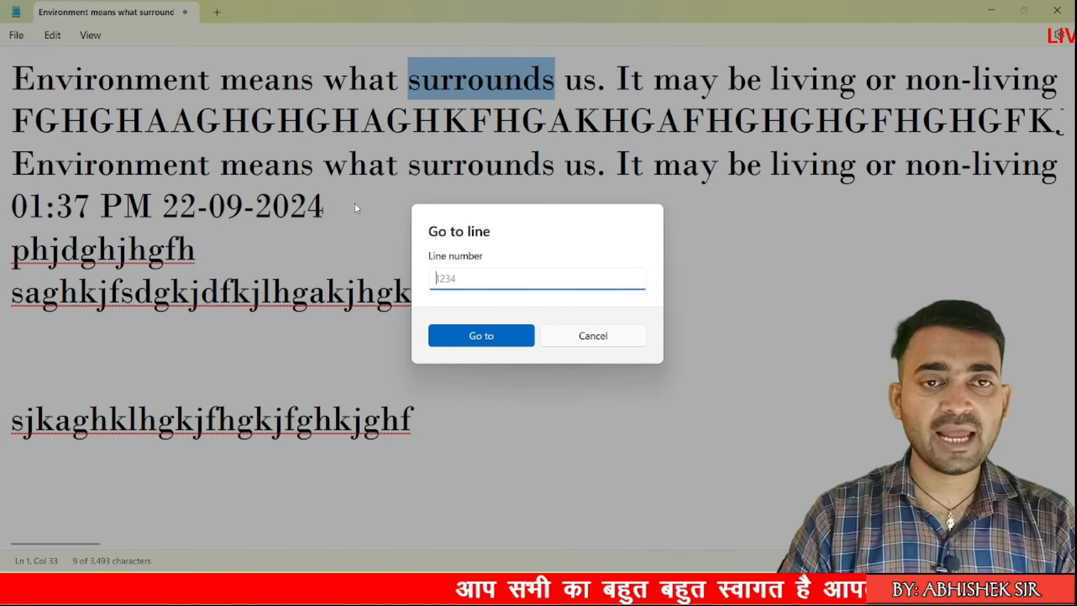
type("2")
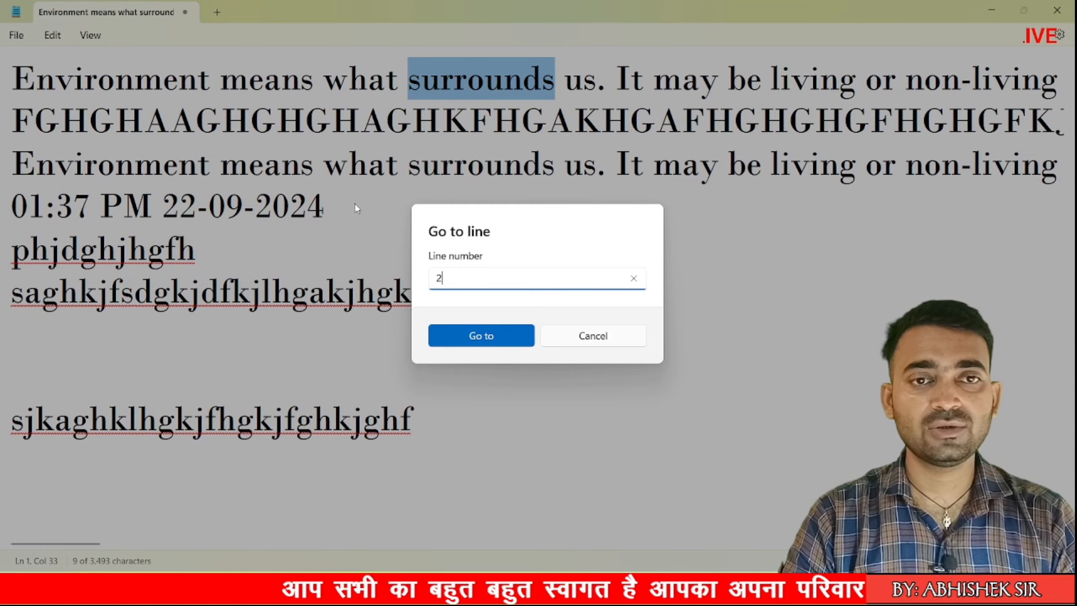
key("Return")
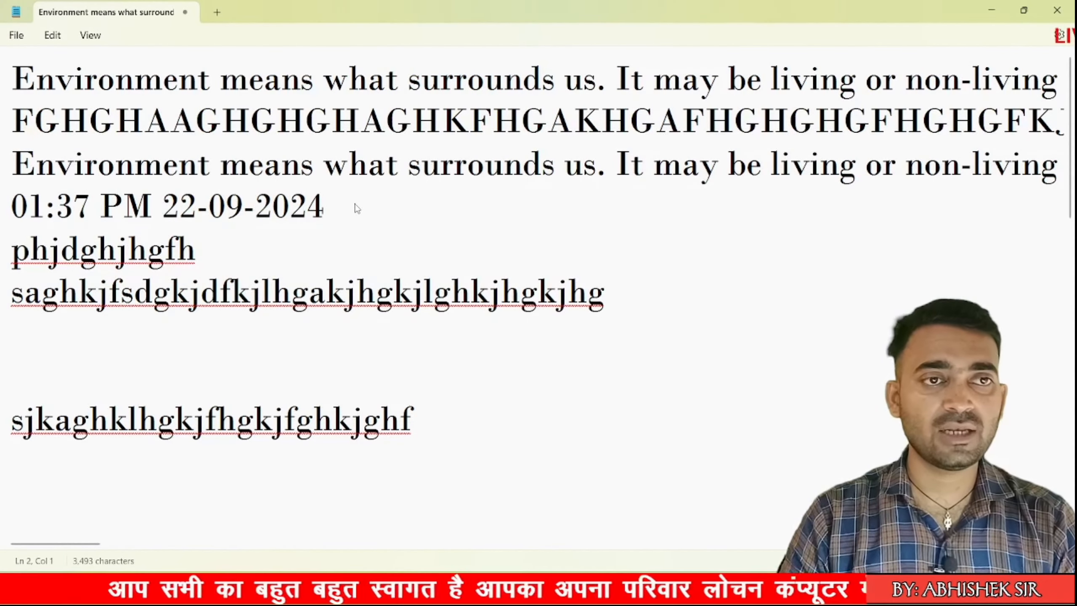
scroll(356, 208, "down", 1)
scroll(343, 195, "up", 1)
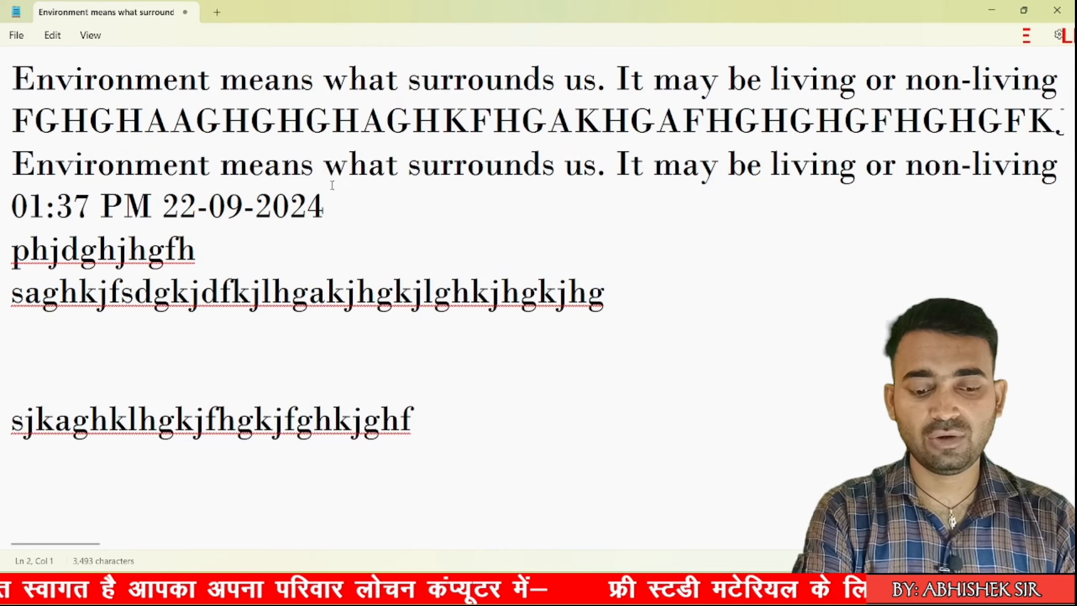
Use Go to line to move the cursor to line 5 of the document.
key("ctrl+g")
type("5")
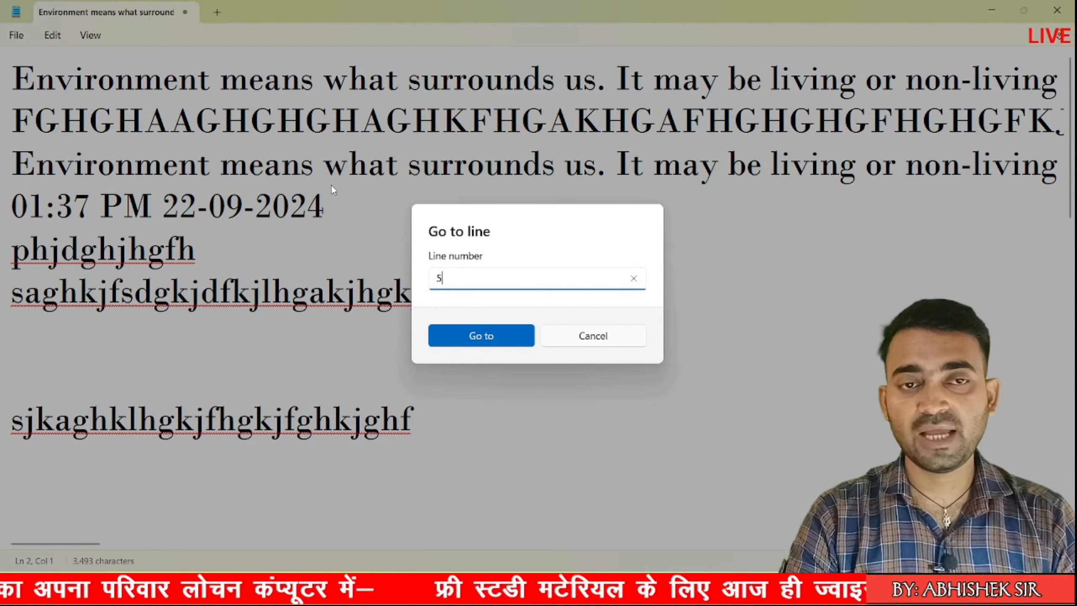
key("Return")
scroll(363, 198, "down", 4)
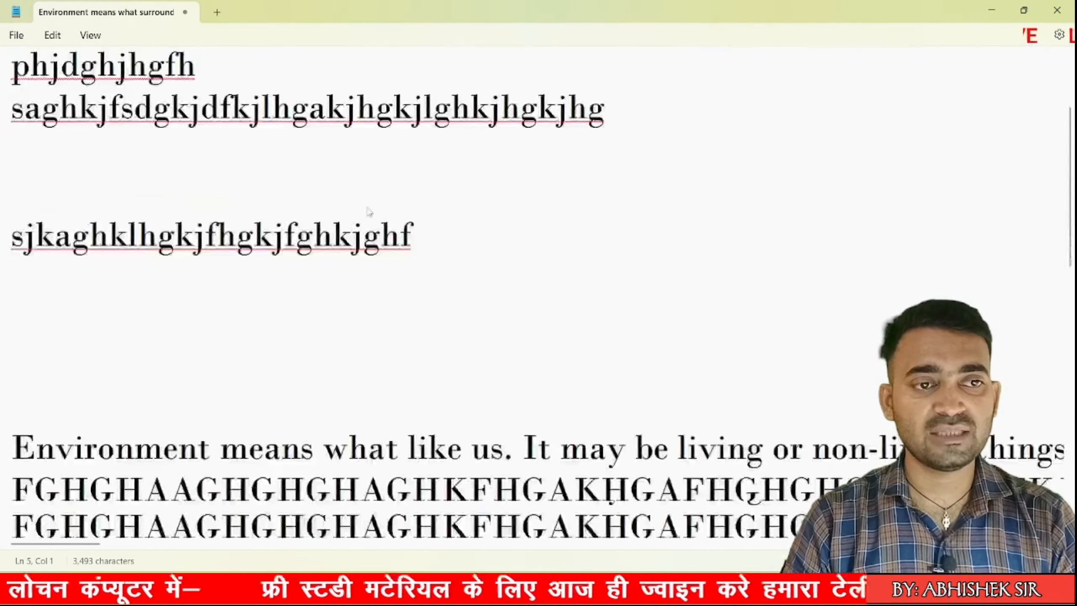
scroll(369, 202, "up", 2)
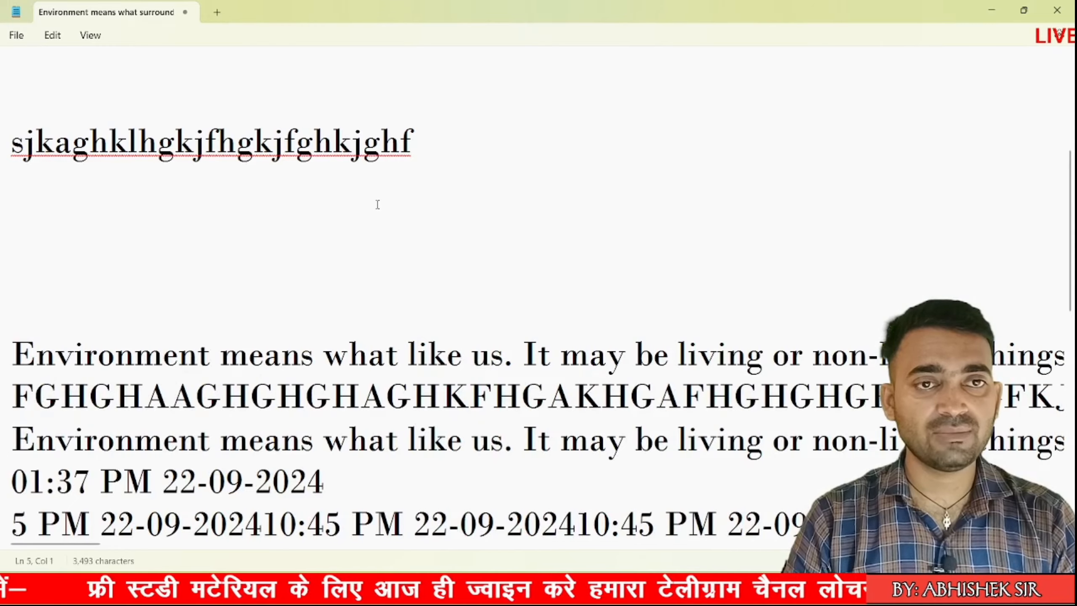
scroll(377, 205, "up", 2)
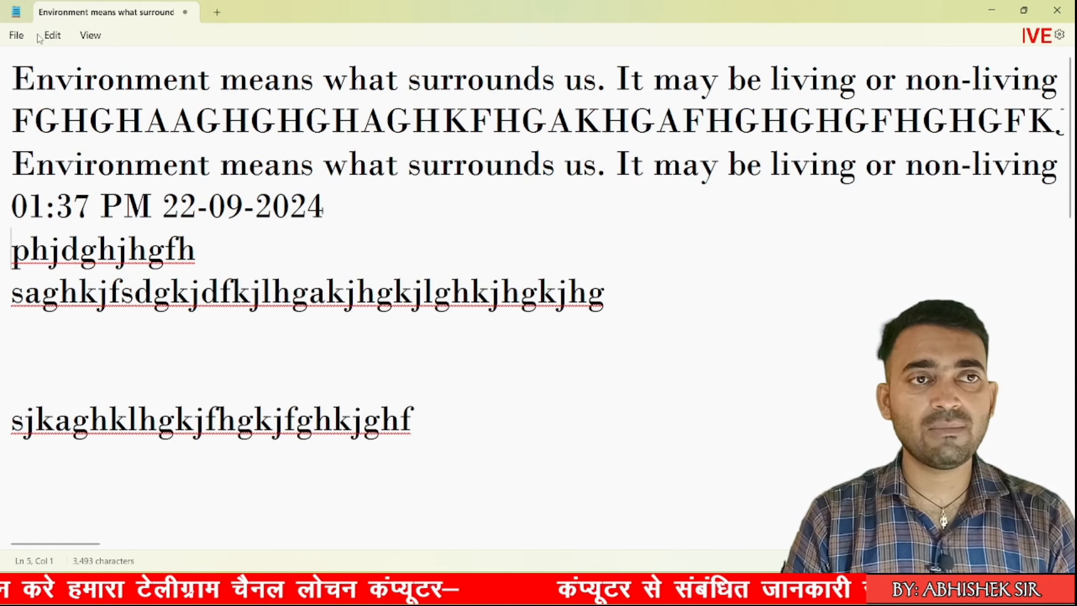
Select all the text in the document with Select all.
left_click(52, 35)
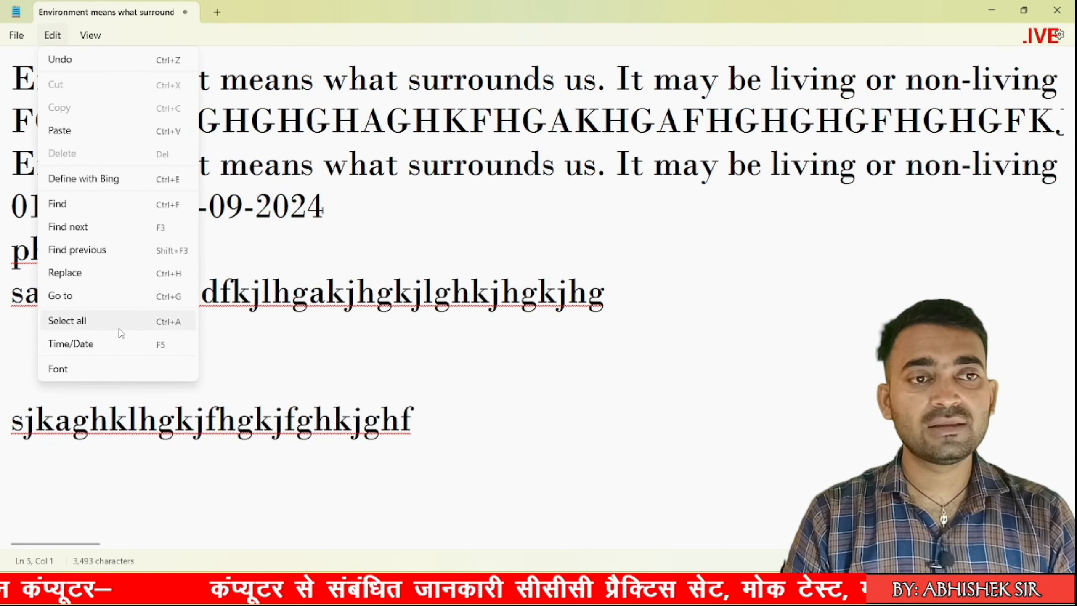
left_click(273, 324)
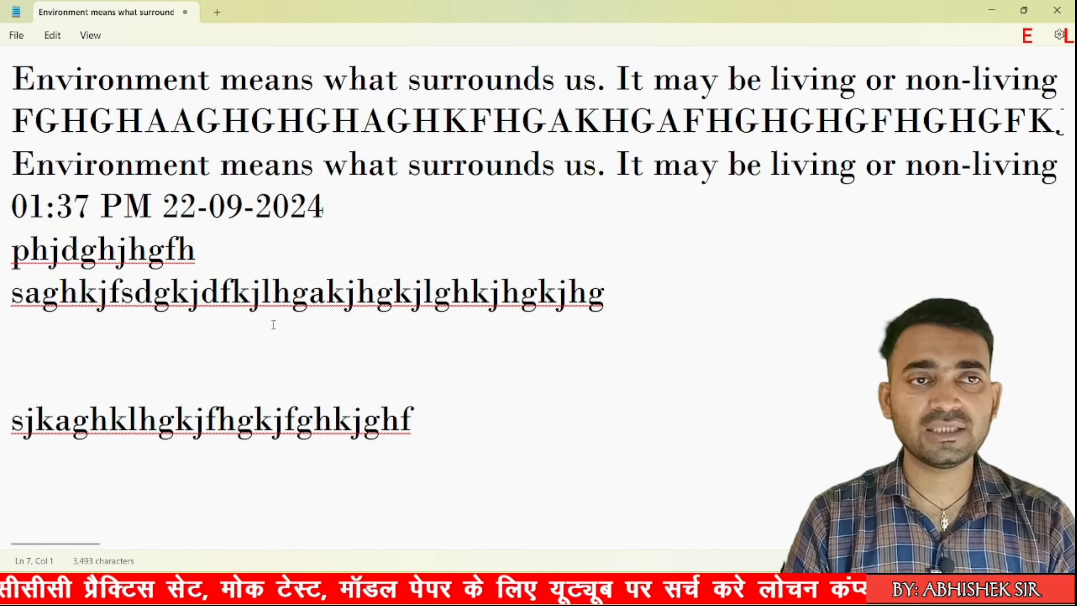
key("ctrl+a")
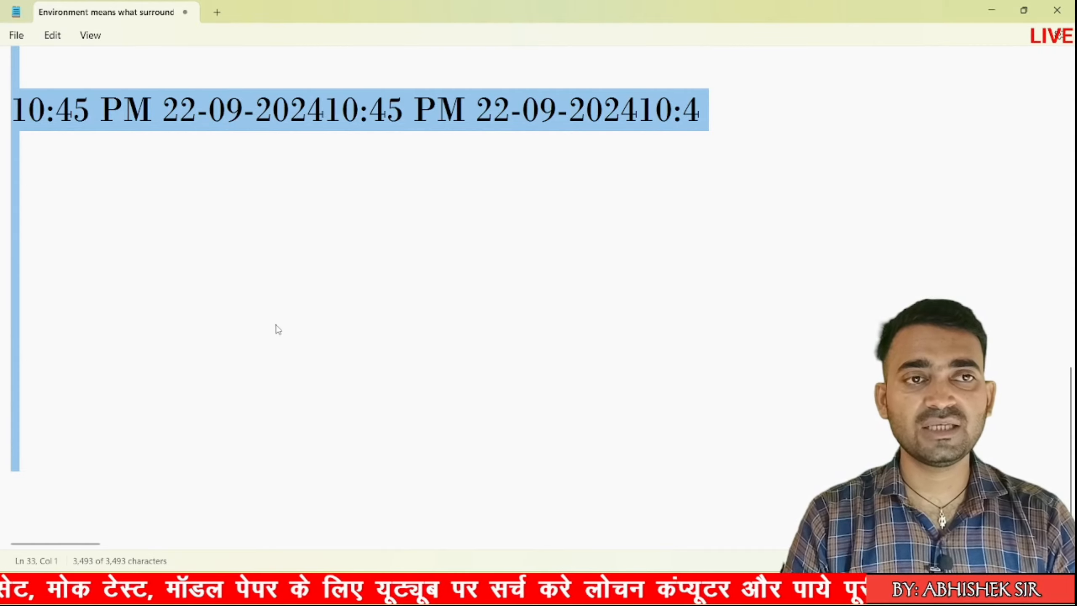
scroll(277, 330, "up", 10)
scroll(278, 329, "down", 9)
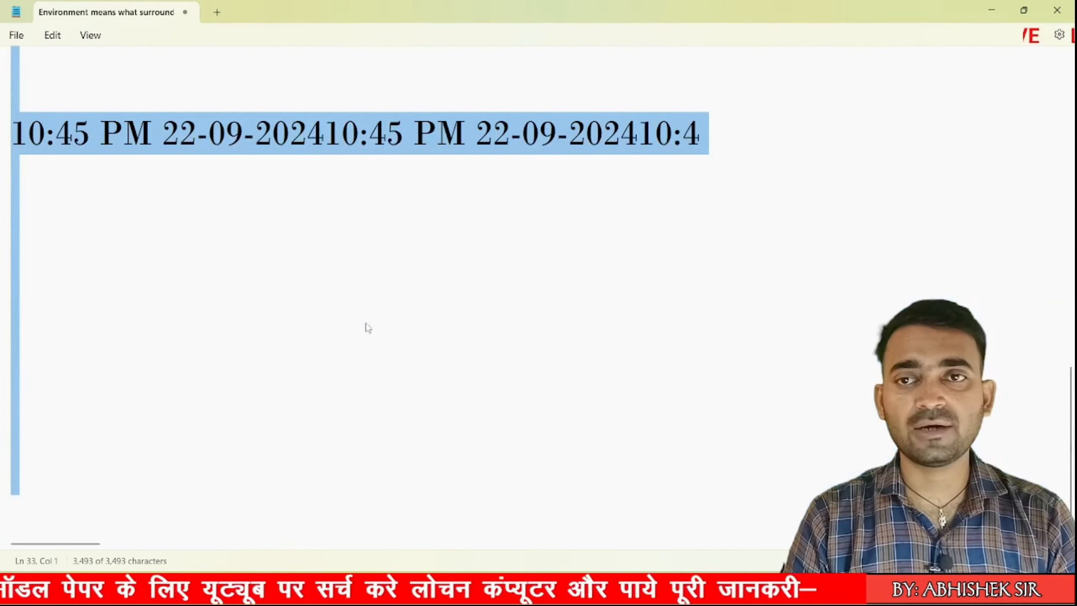
scroll(368, 327, "up", 8)
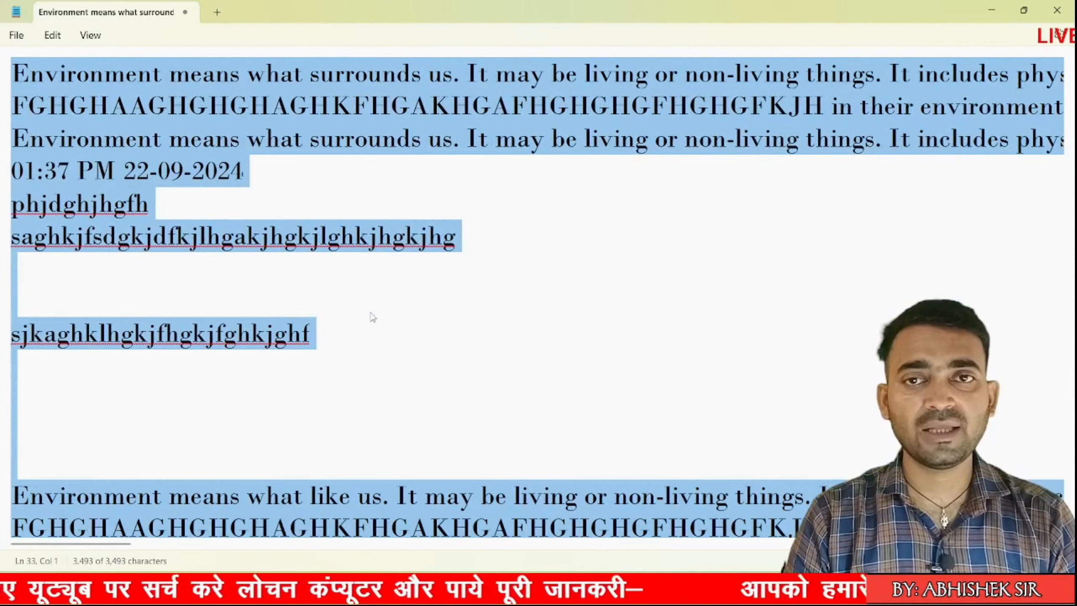
scroll(372, 317, "down", 3, "ctrl")
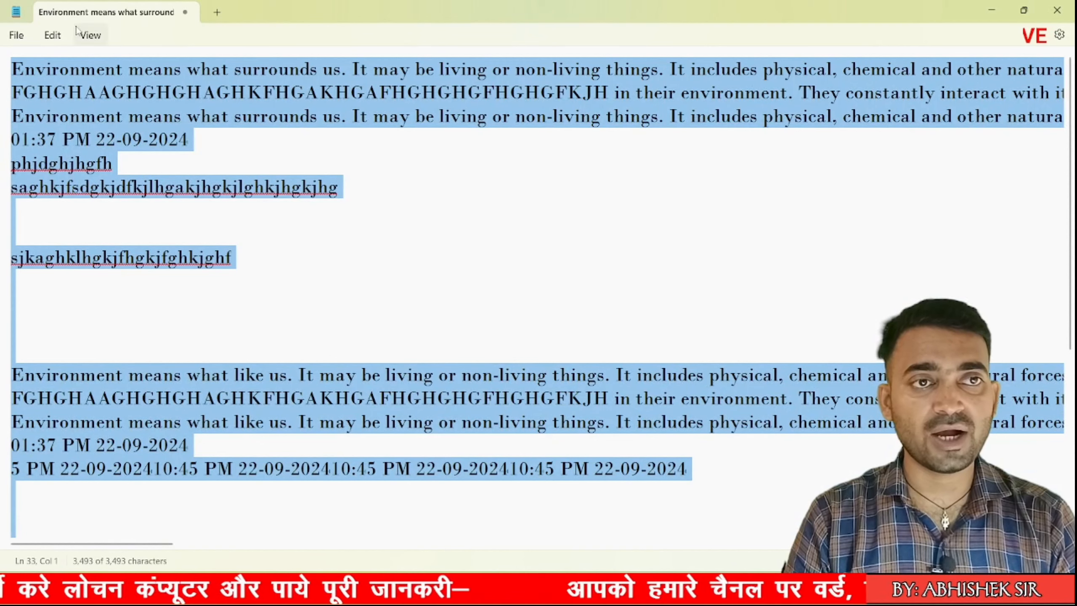
left_click(52, 35)
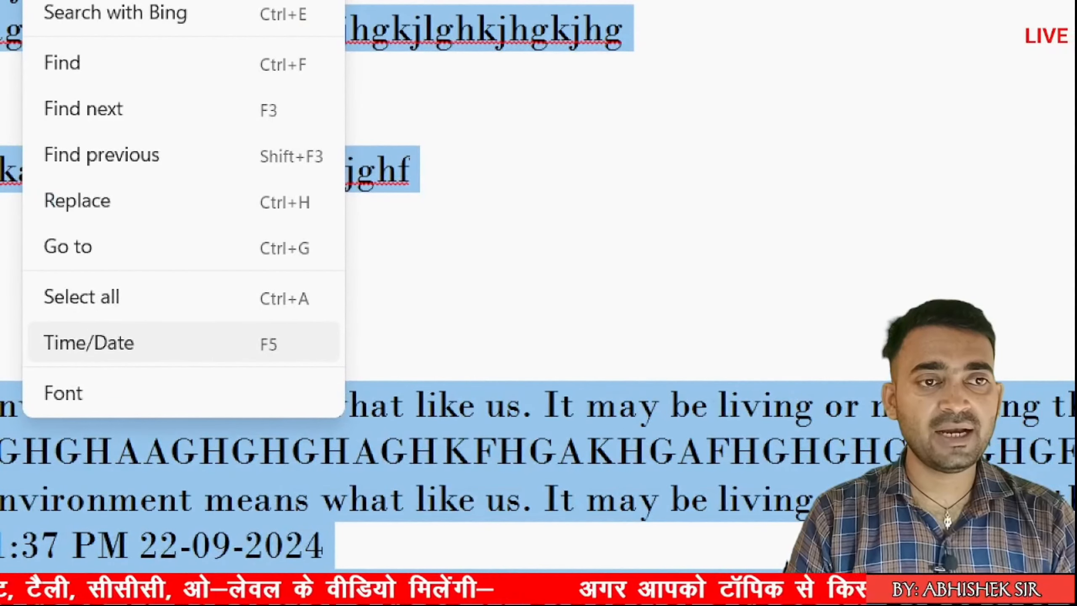
mouse_move(39, 326)
left_mouse_down()
mouse_move(65, 366)
mouse_move(202, 374)
mouse_move(302, 362)
left_mouse_up()
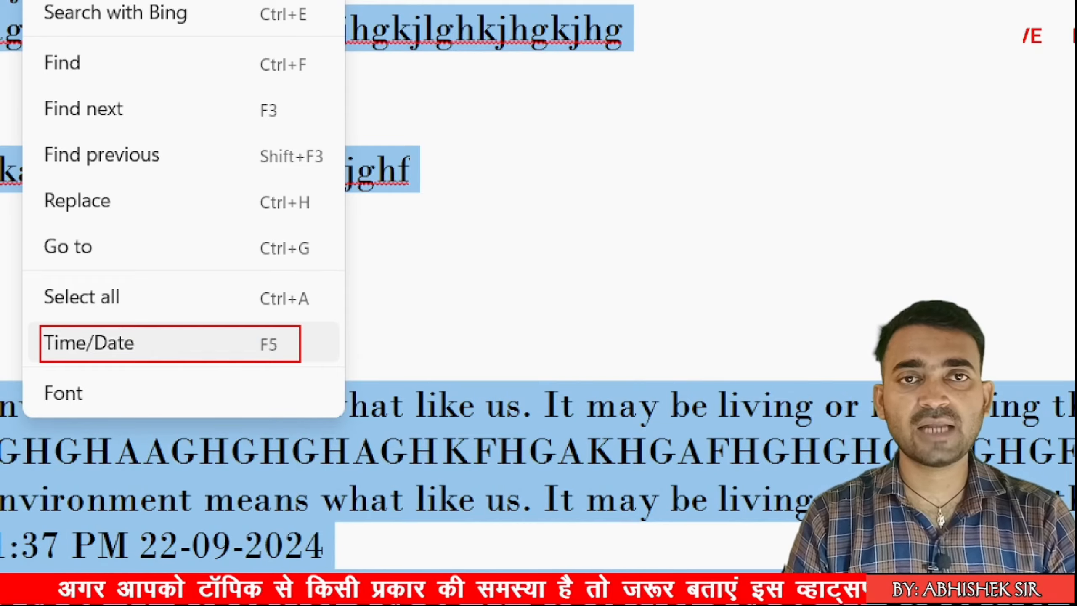
key("Escape")
Insert the current time and date on the empty line 21, using the Time/Date command.
scroll(214, 321, "down", 3)
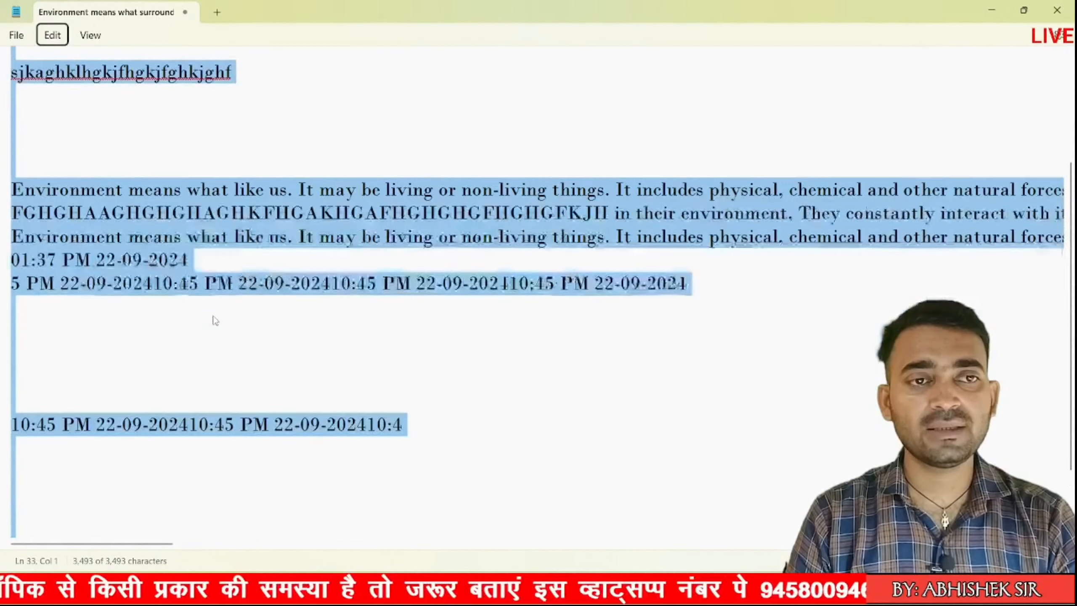
scroll(215, 320, "down", 1)
left_click(102, 304)
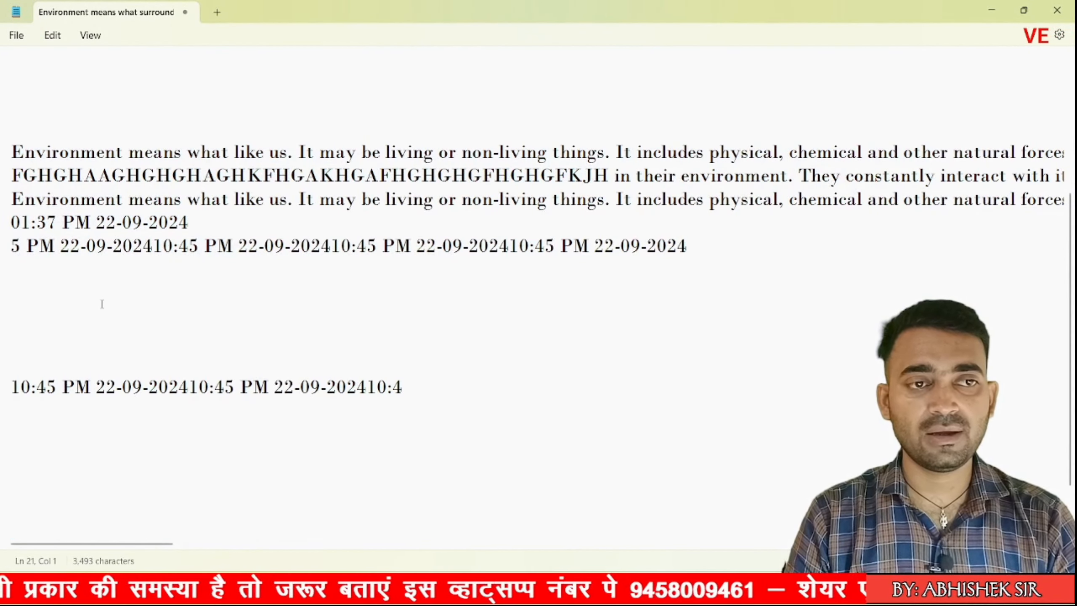
key("F5")
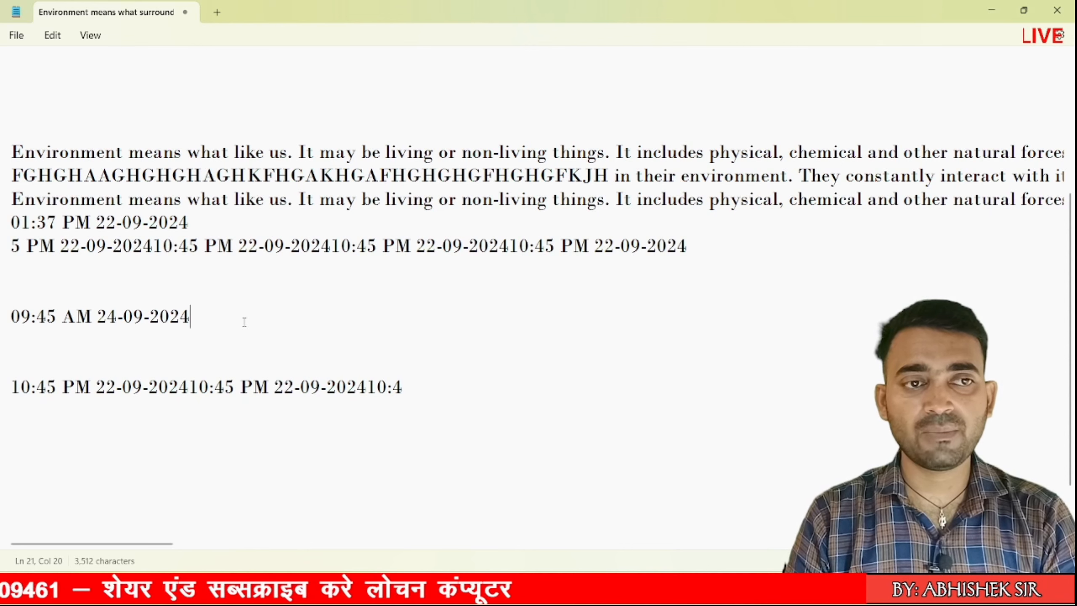
Open the Font settings, collapse the font section and show the app theme choices.
left_click(52, 36)
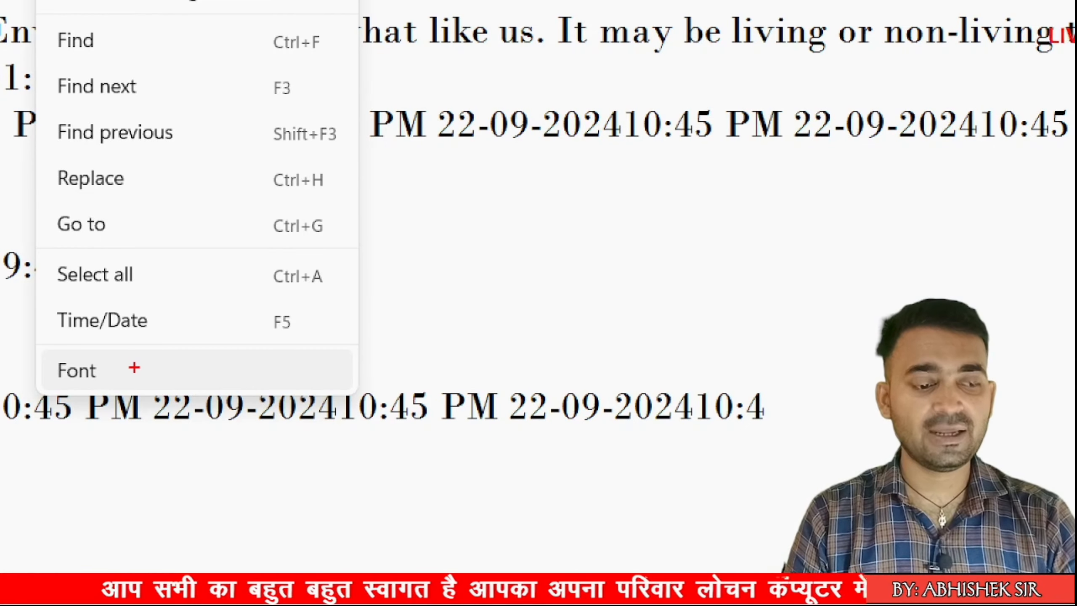
key("Escape")
left_click(59, 36)
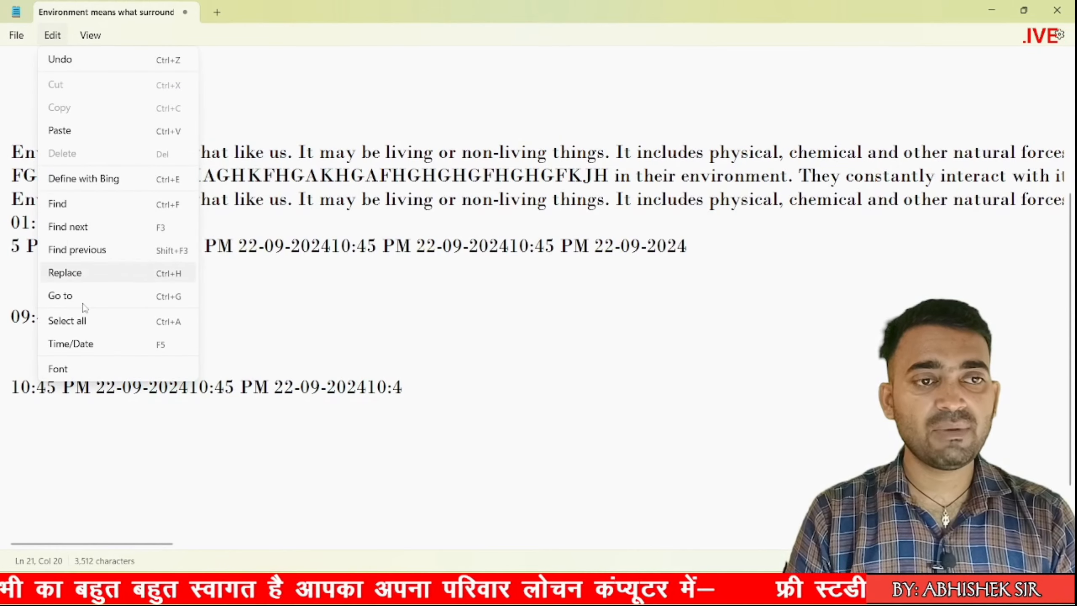
left_click(80, 366)
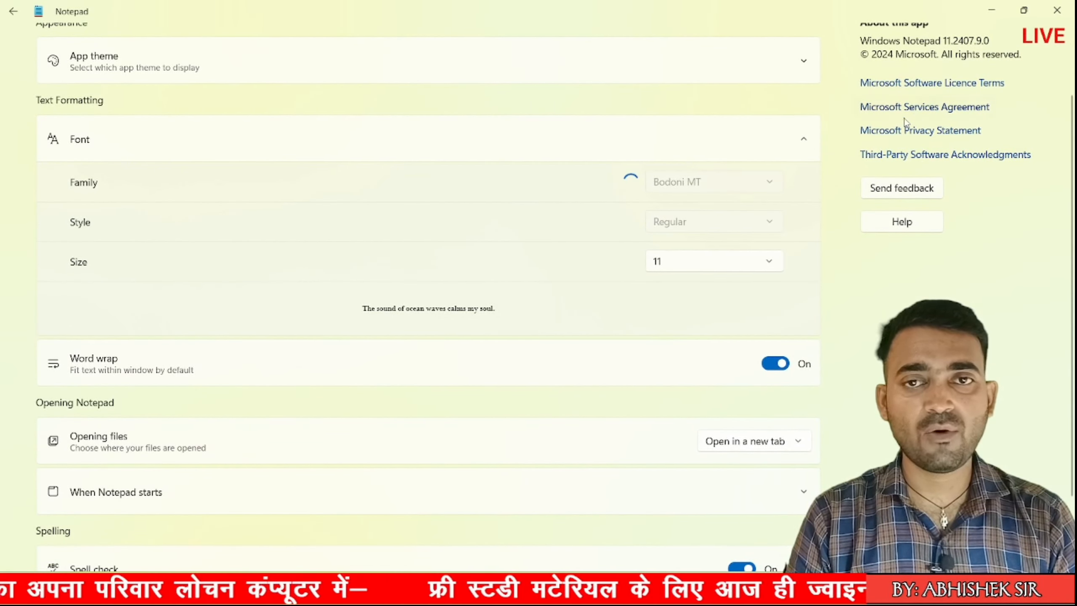
left_click(803, 139)
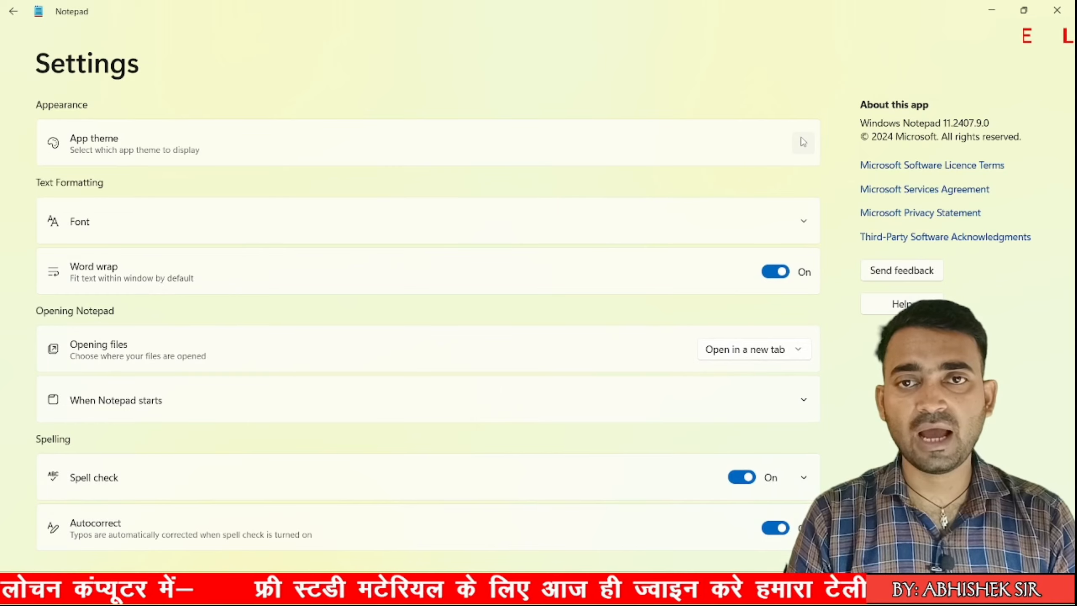
left_click(755, 157)
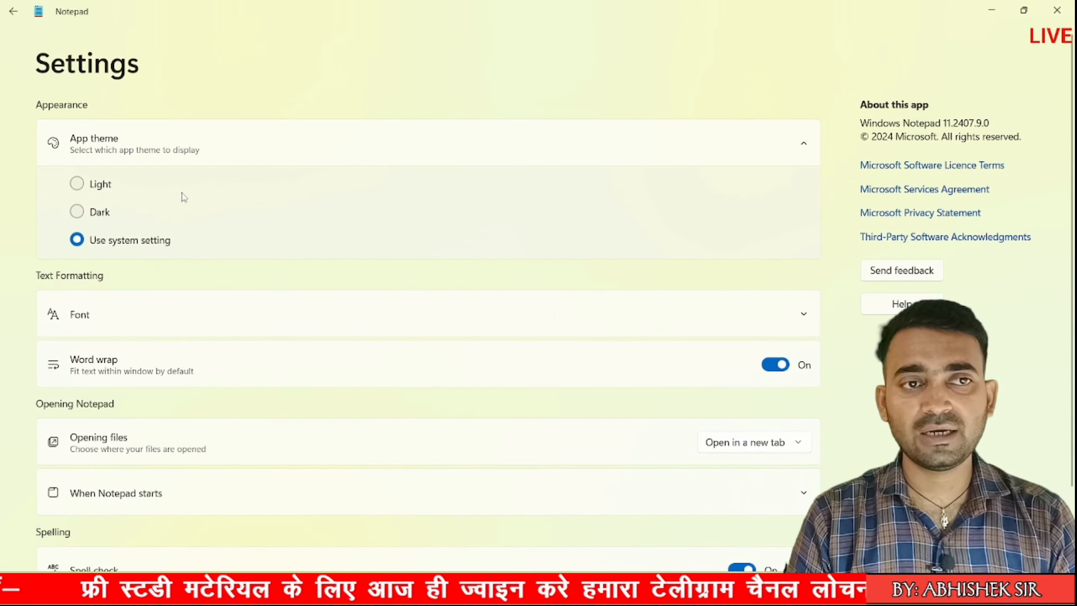
Set the document font family to Agency FB and return to the document.
scroll(605, 225, "down", 2)
left_click(798, 231)
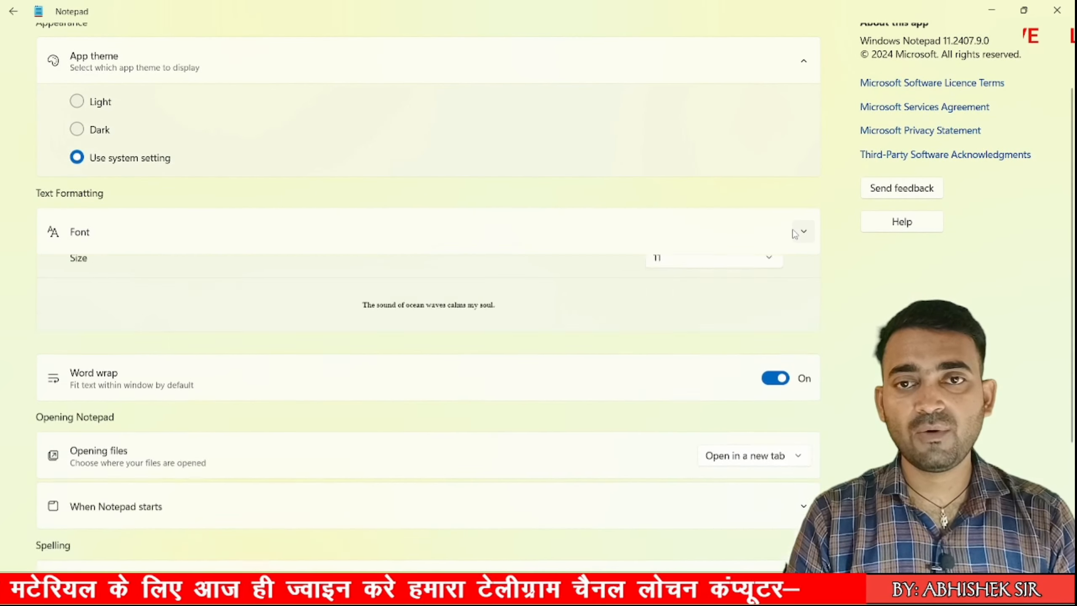
scroll(760, 252, "down", 2)
scroll(760, 252, "down", 1)
left_click(733, 196)
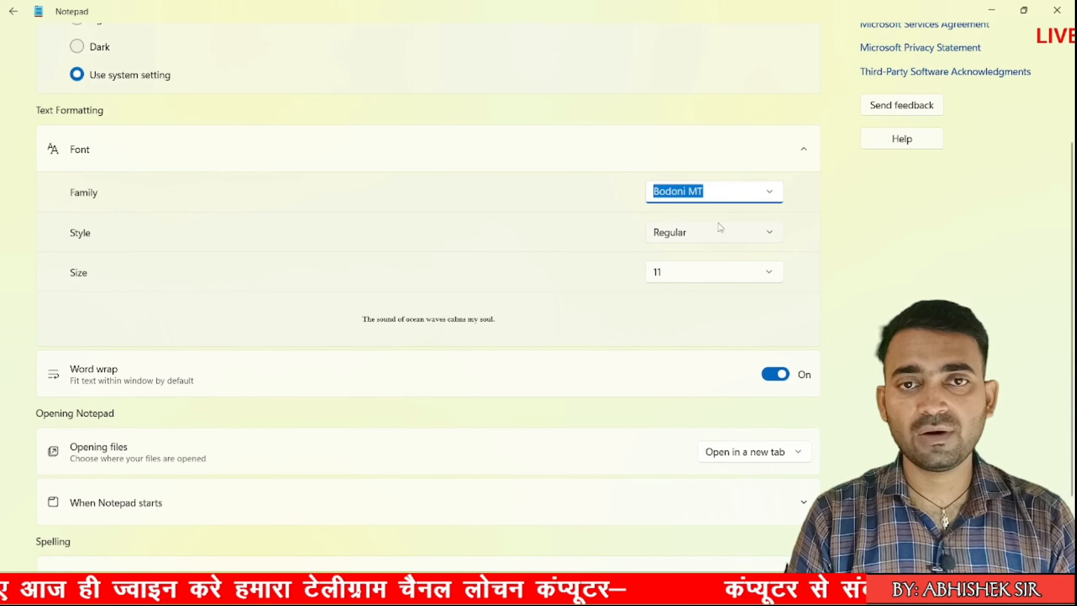
left_click(775, 195)
scroll(712, 325, "down", 15)
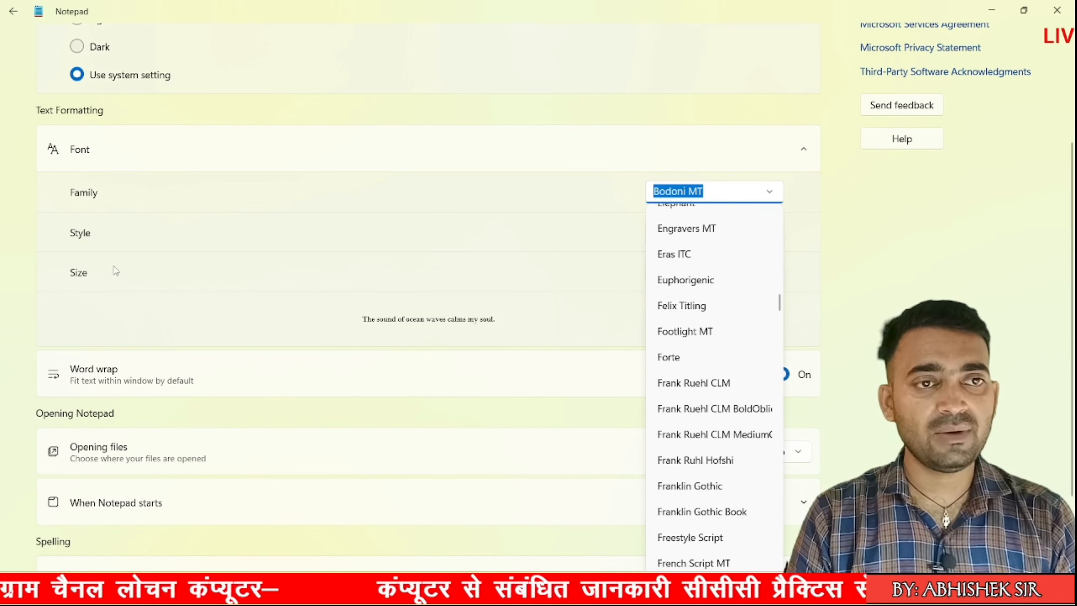
left_click(67, 317)
scroll(384, 329, "down", 3)
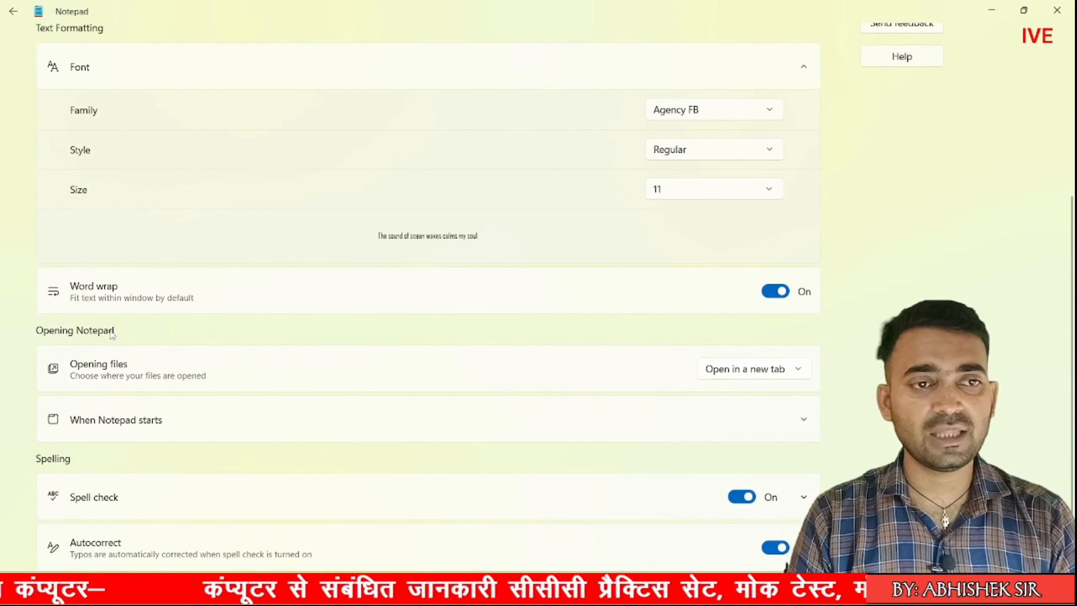
scroll(65, 71, "up", 8)
left_click(14, 12)
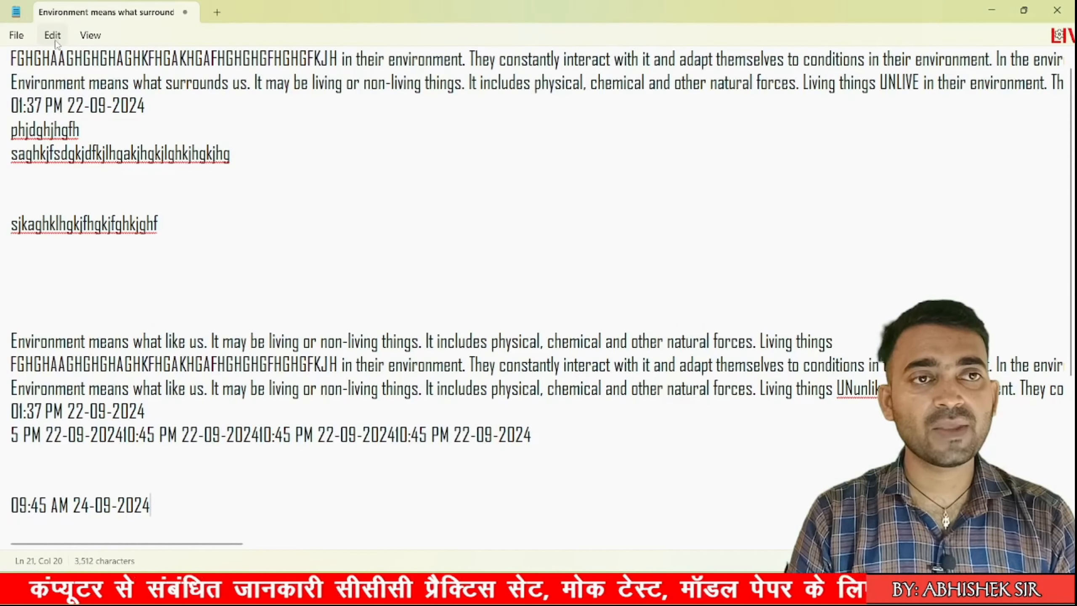
Review the view options for zoom, status bar and word wrap, and place the cursor on line 6.
left_click(51, 36)
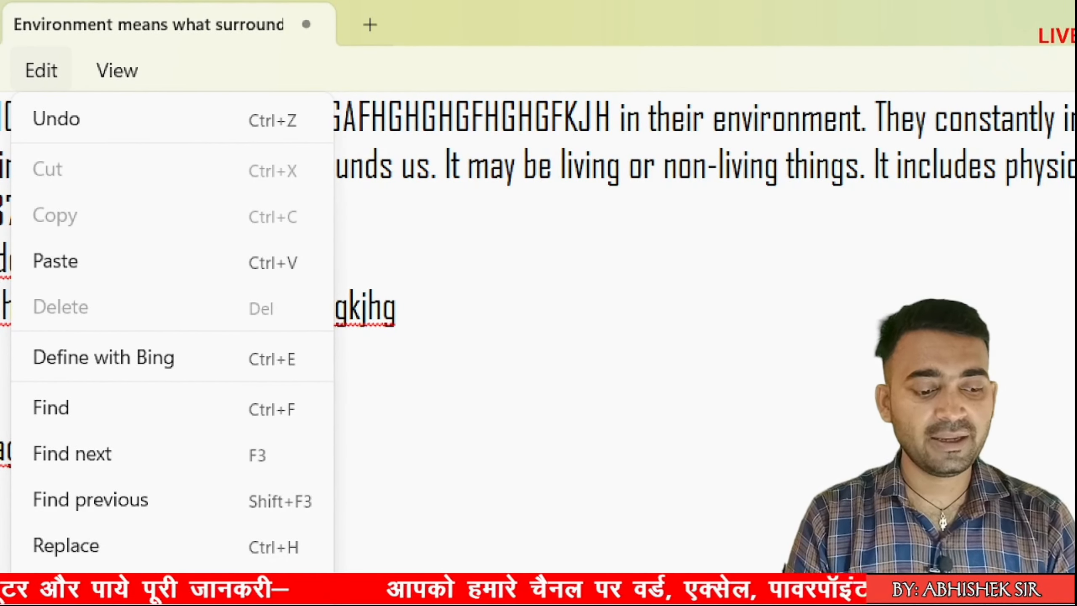
left_click(130, 81)
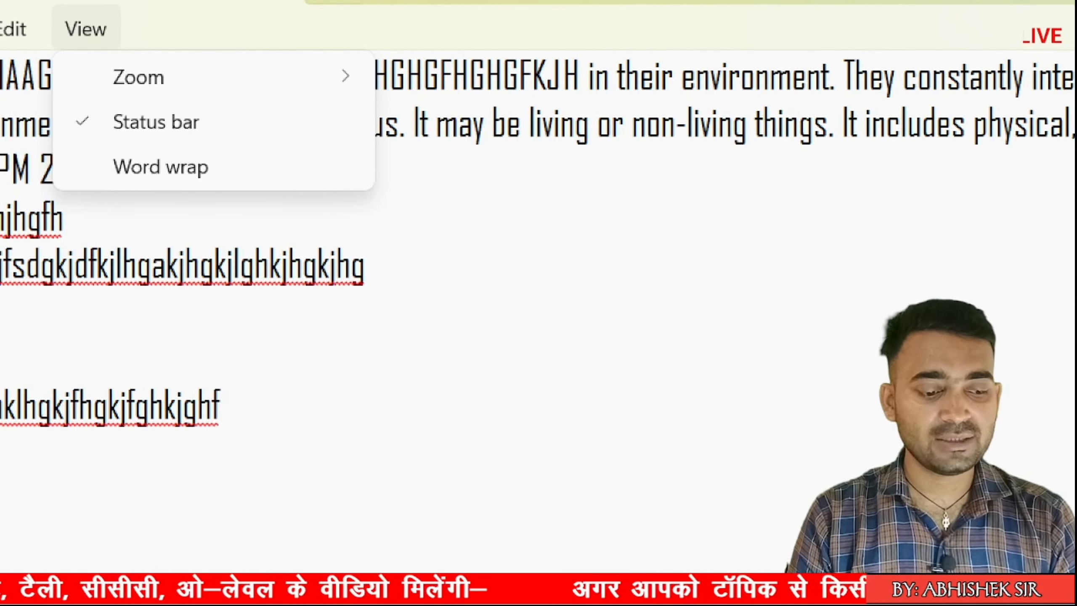
key("Escape")
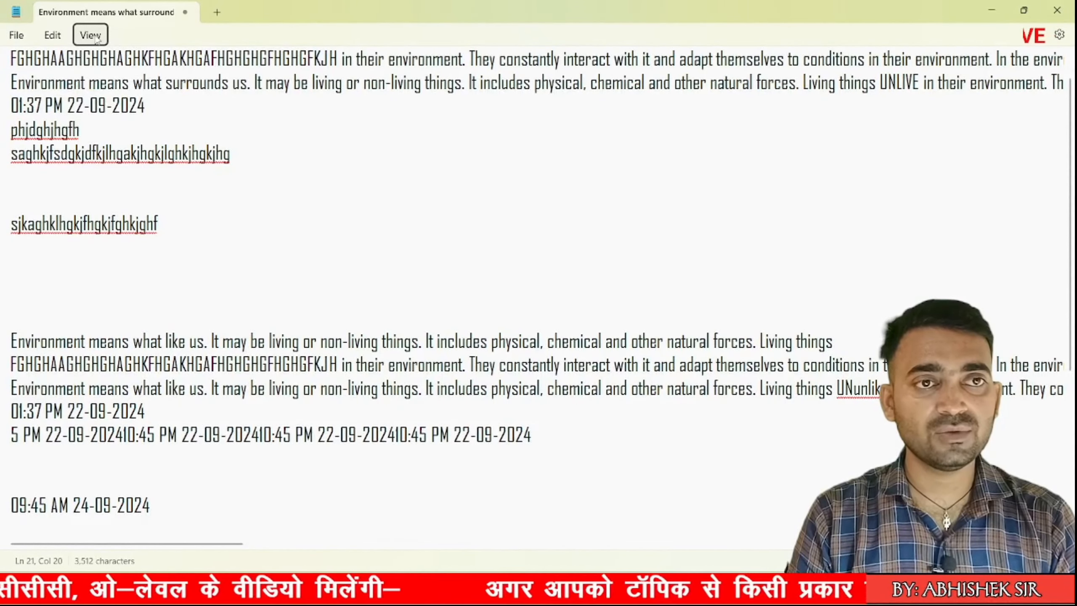
left_click(91, 35)
mouse_move(110, 64)
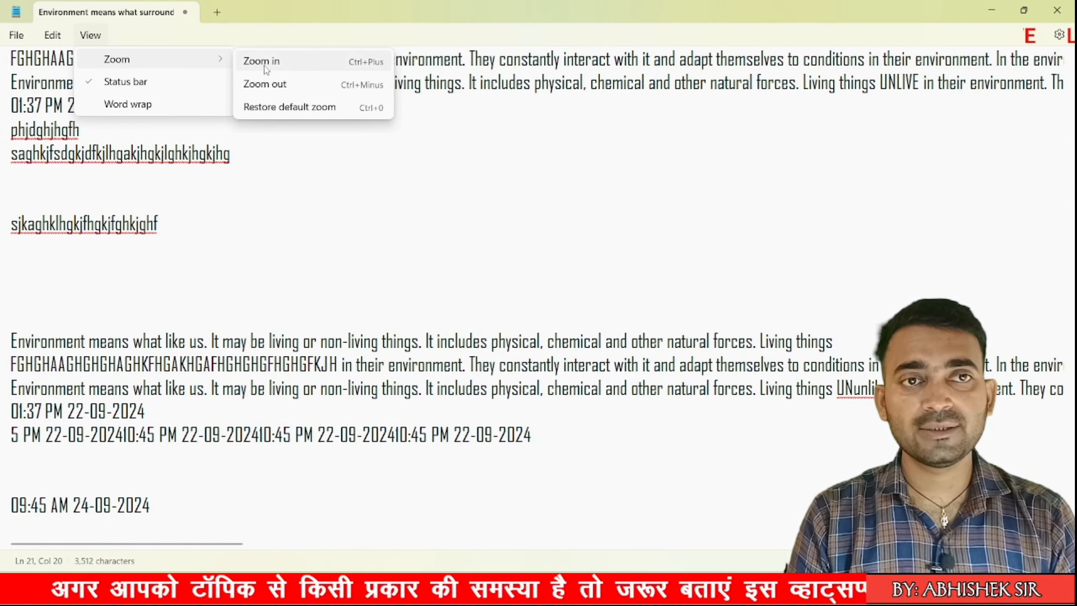
left_click(299, 165)
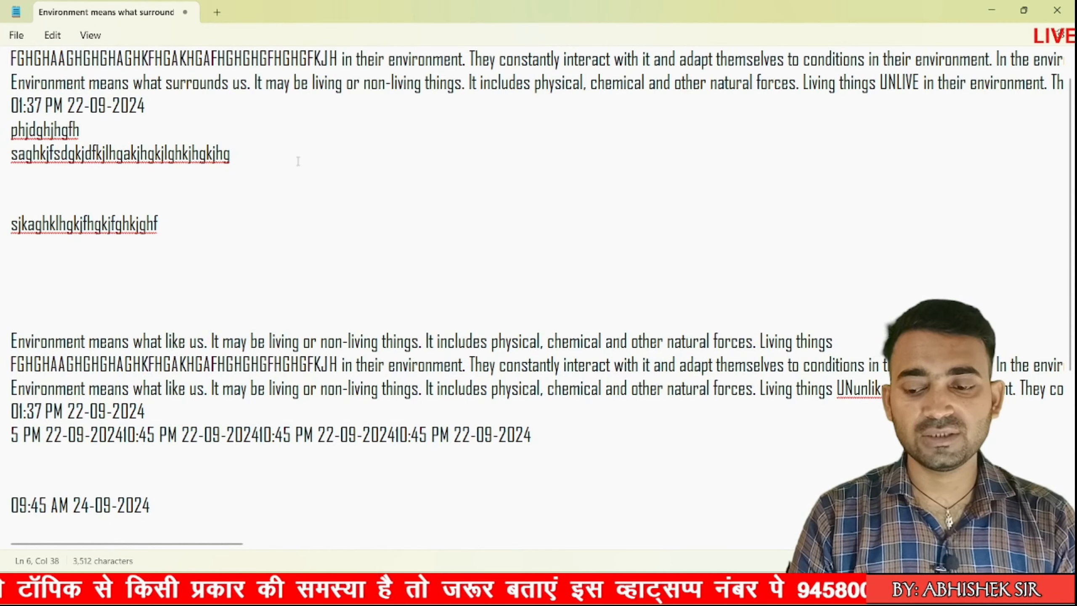
Zoom in on the document text in repeated increments until the text is clearly larger.
key("ctrl+plus")
key("ctrl+plus")
key("ctrl+plus")
key("ctrl+plus")
key("ctrl+plus")
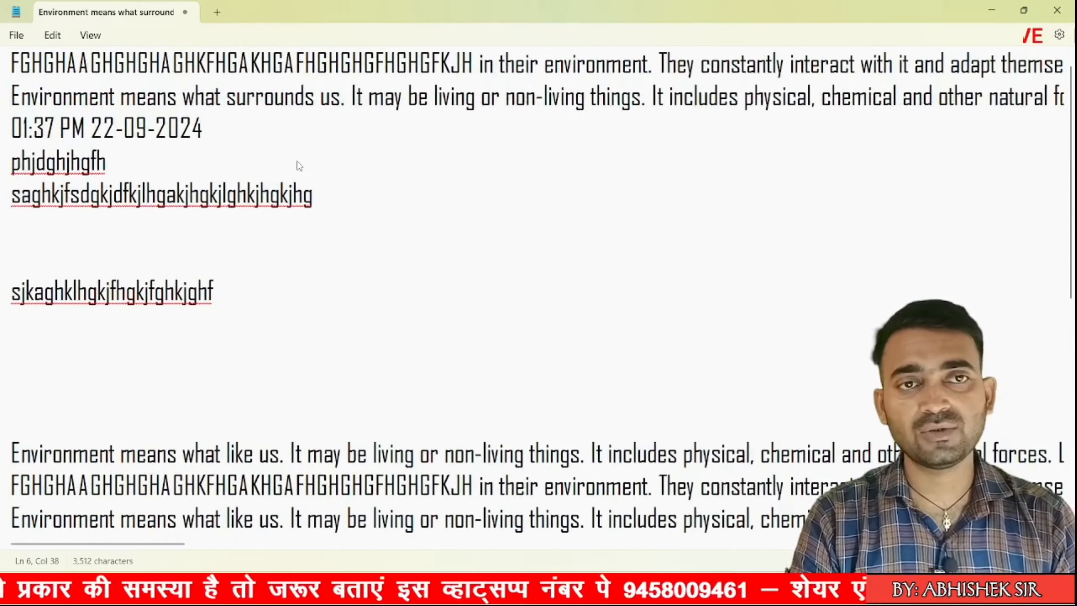
key("ctrl+plus")
key("ctrl+plus")
key("ctrl+plus")
key("ctrl+plus")
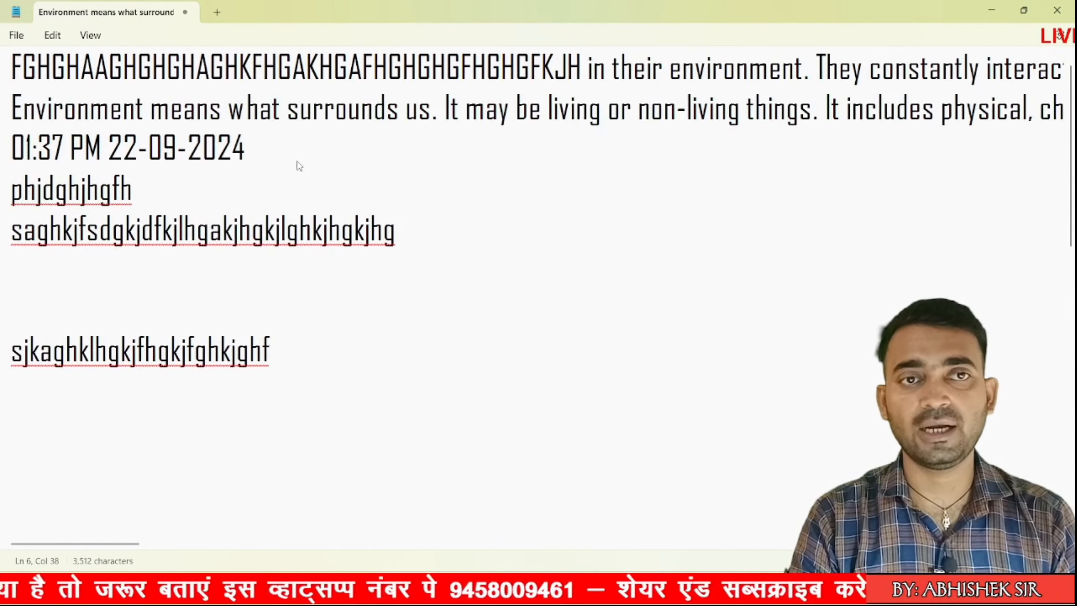
Zoom out of the document text until it is back at the size used before zooming in.
key("ctrl+minus")
key("ctrl+minus")
key("ctrl+minus")
key("ctrl+minus")
key("ctrl+minus")
key("ctrl+minus")
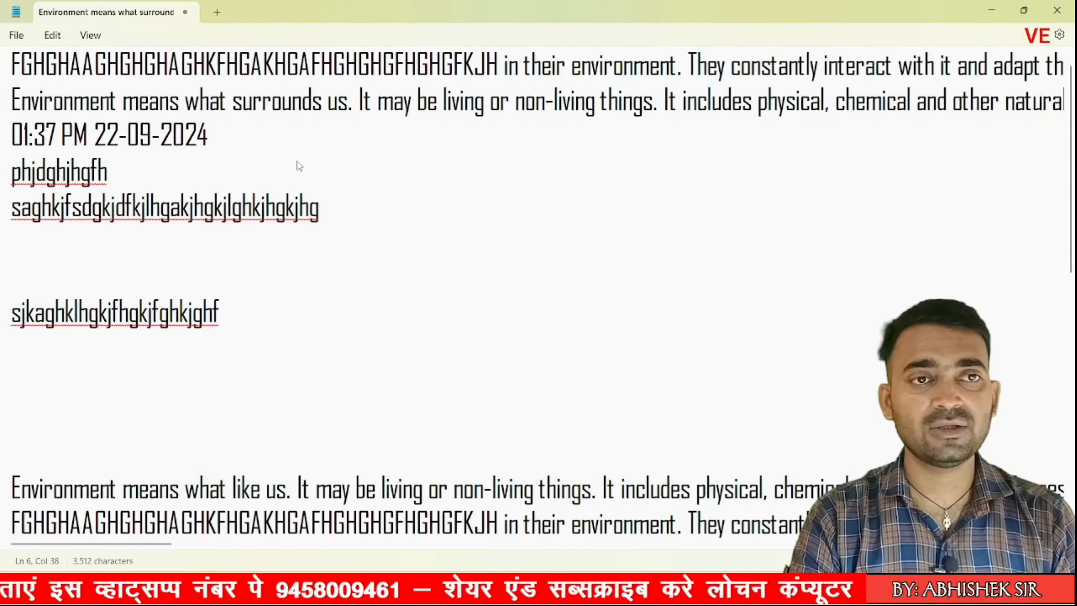
key("ctrl+minus")
key("ctrl+minus")
key("ctrl+minus")
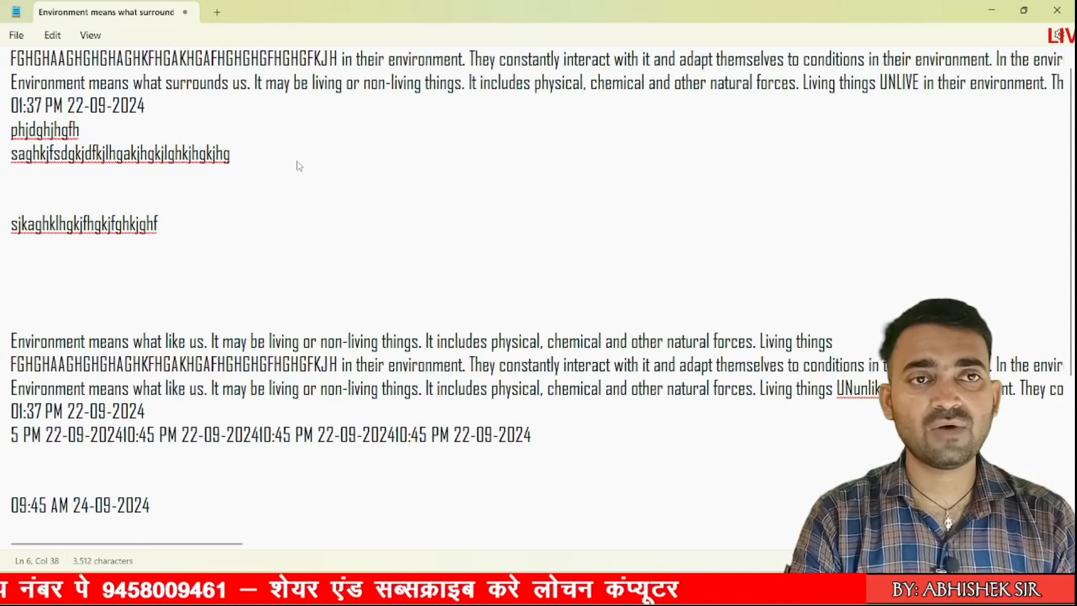
Zoom in on the text slightly and zoom back out until it is smaller than its starting size.
key("ctrl+plus")
key("ctrl+plus")
key("ctrl+plus")
key("ctrl+plus")
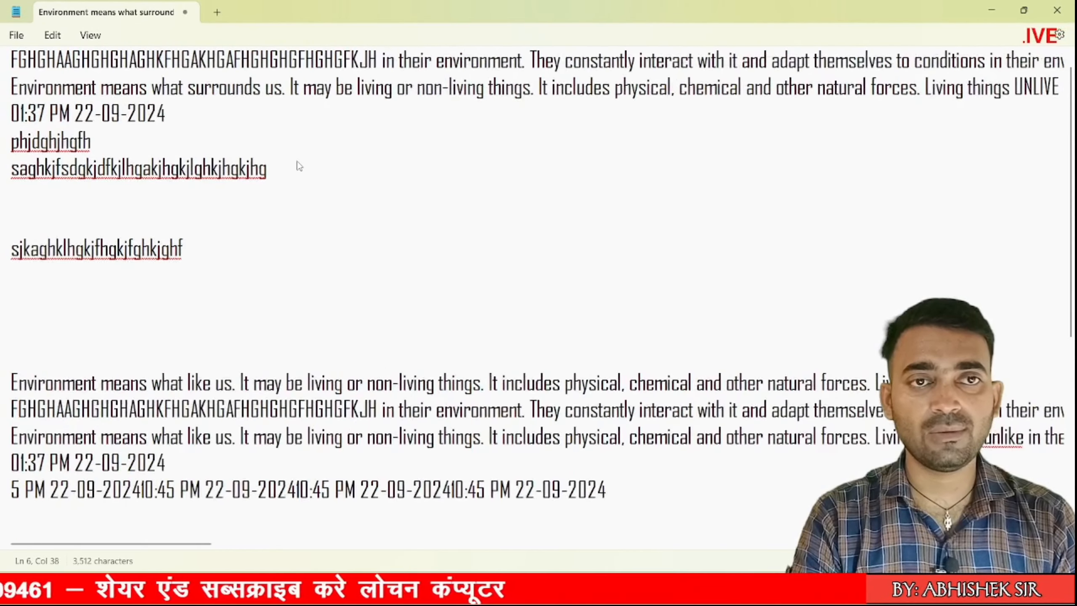
key("ctrl+minus")
key("ctrl+minus")
key("ctrl+minus")
key("ctrl+minus")
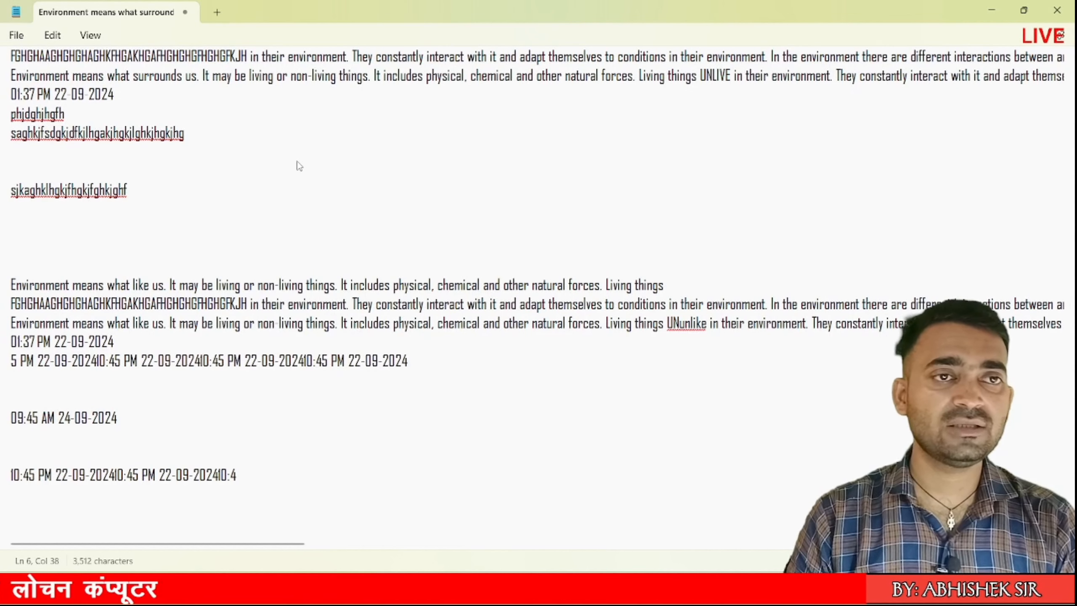
Check the Restore default zoom option and place the cursor on the empty line 7.
left_click(91, 35)
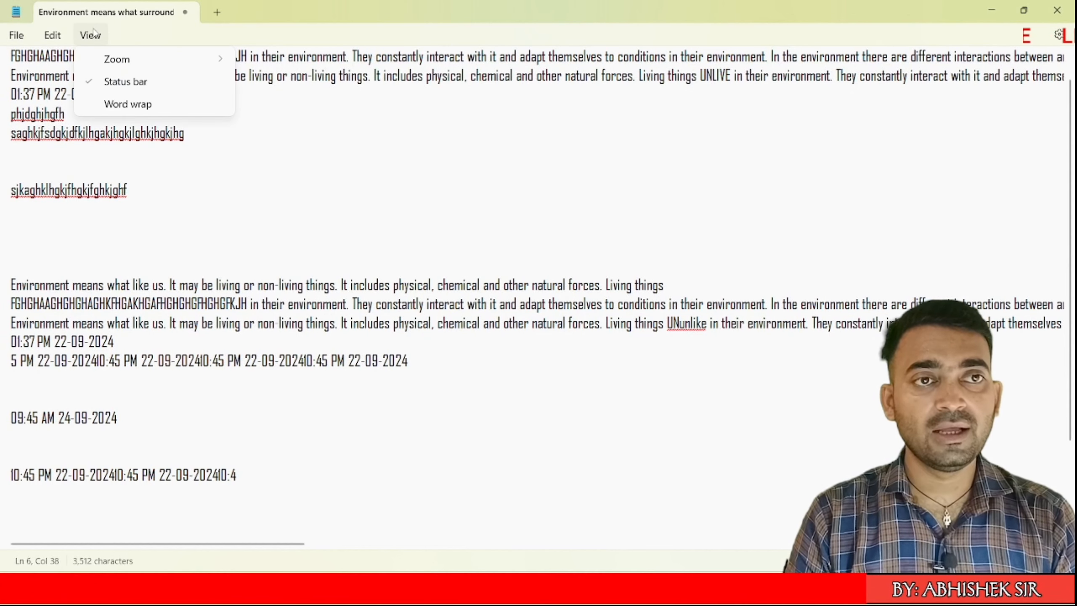
mouse_move(187, 59)
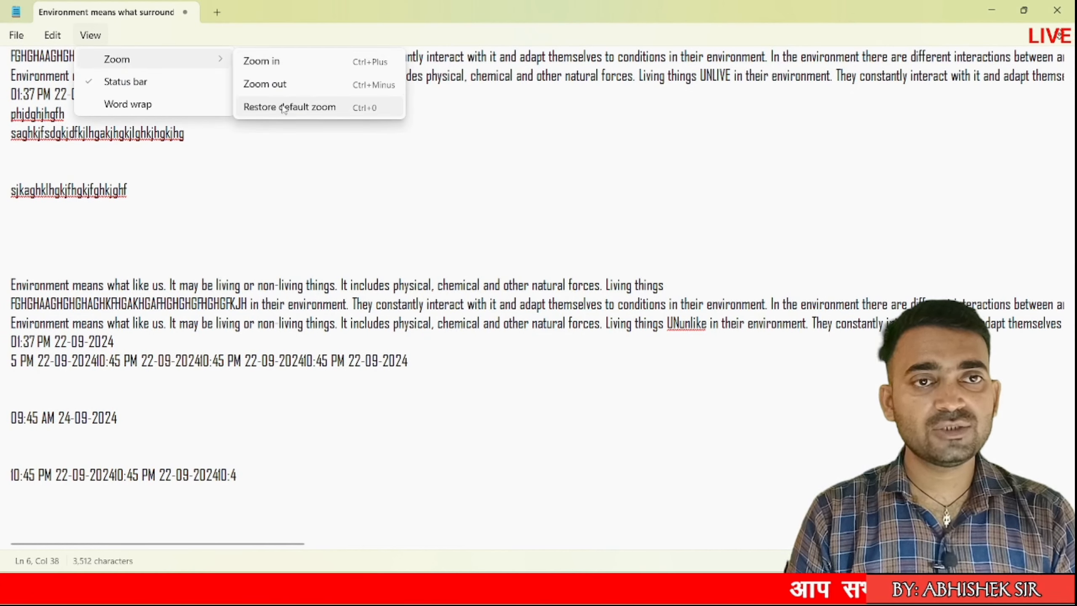
left_click(287, 159)
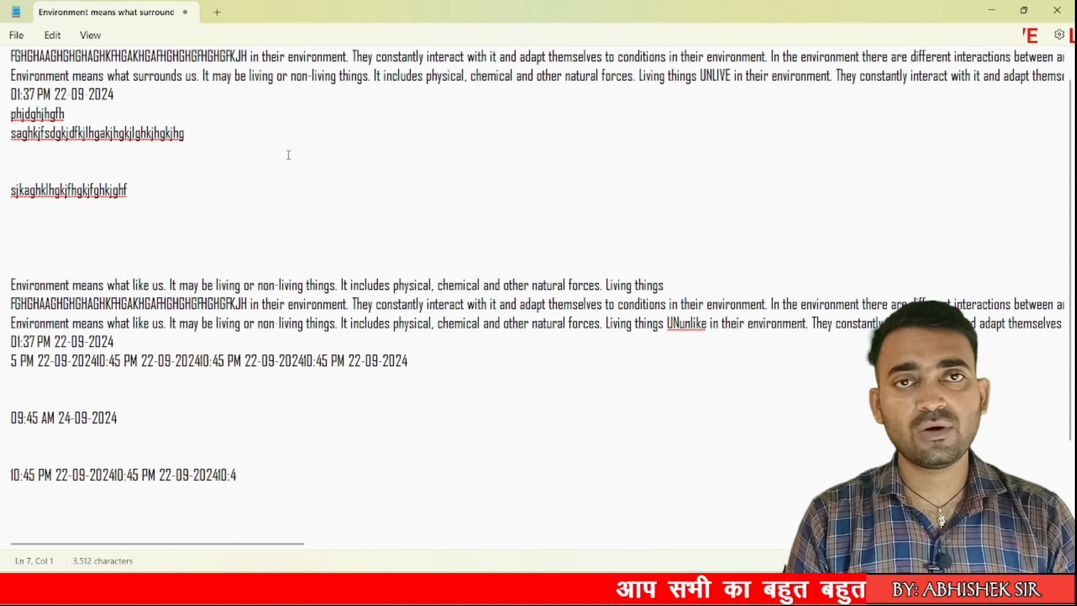